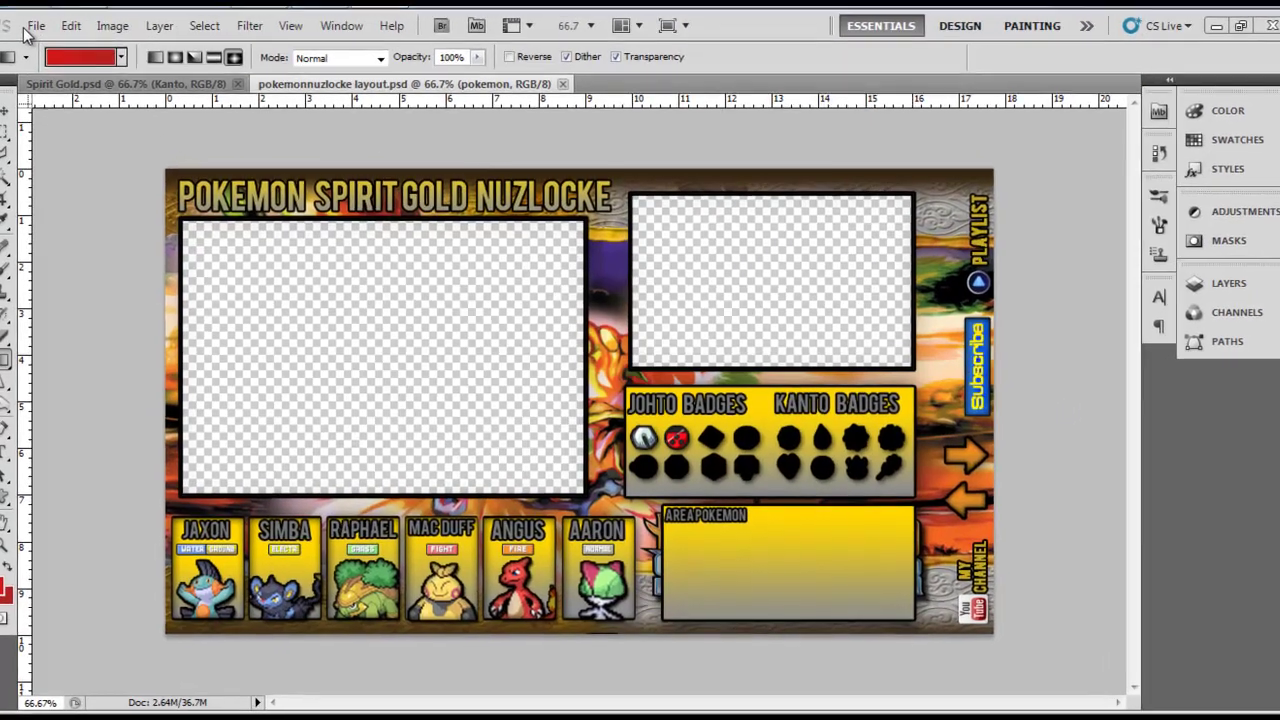
Step: Open the Camerupt image from the Pokemon ArtWork folder in My Pictures
left_click(58, 38)
left_click(48, 59)
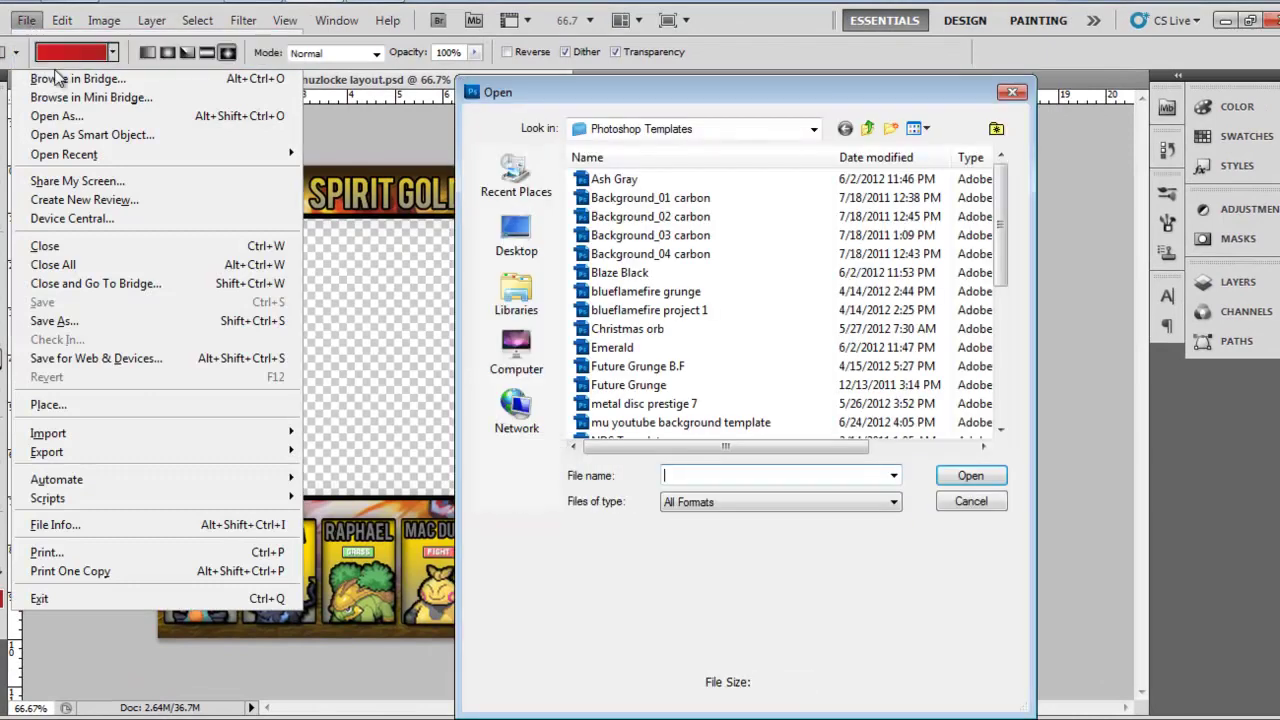
left_click(869, 131)
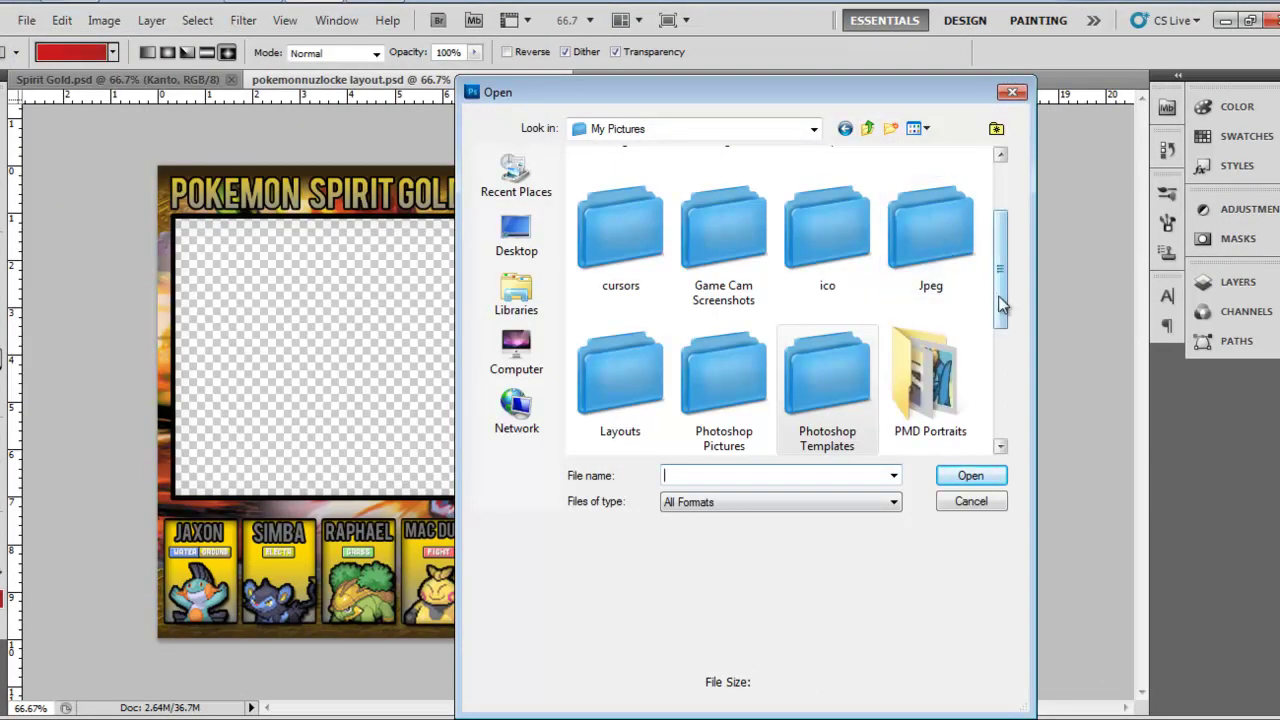
left_click_drag(1000, 295, 1000, 375)
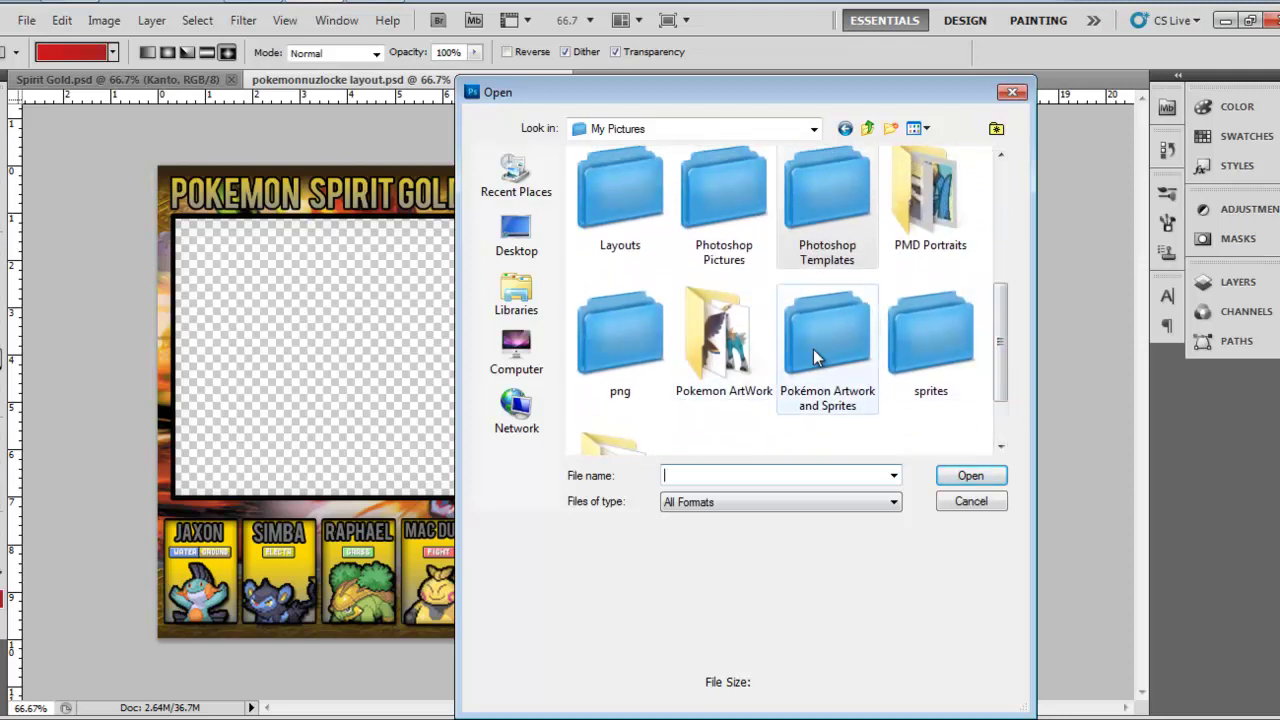
double_click(767, 360)
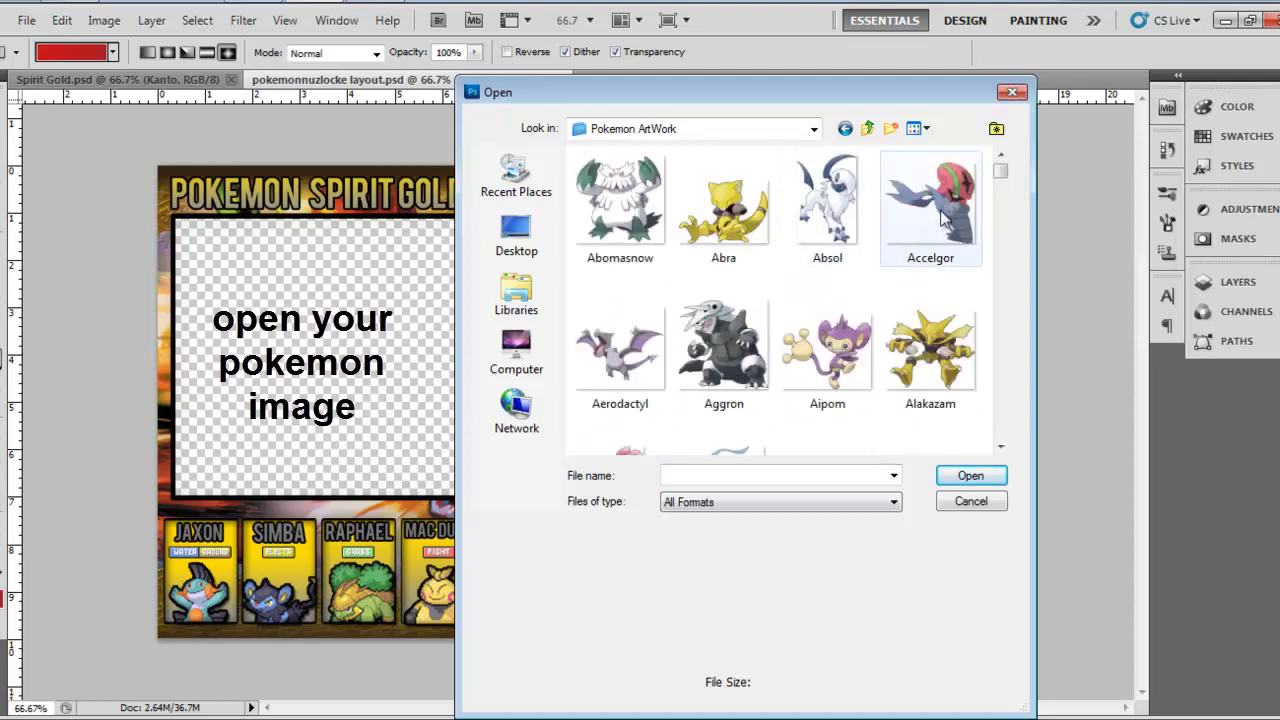
mouse_move(1000, 170)
left_mouse_down()
mouse_move(1008, 198)
mouse_move(1005, 188)
left_mouse_up()
double_click(826, 387)
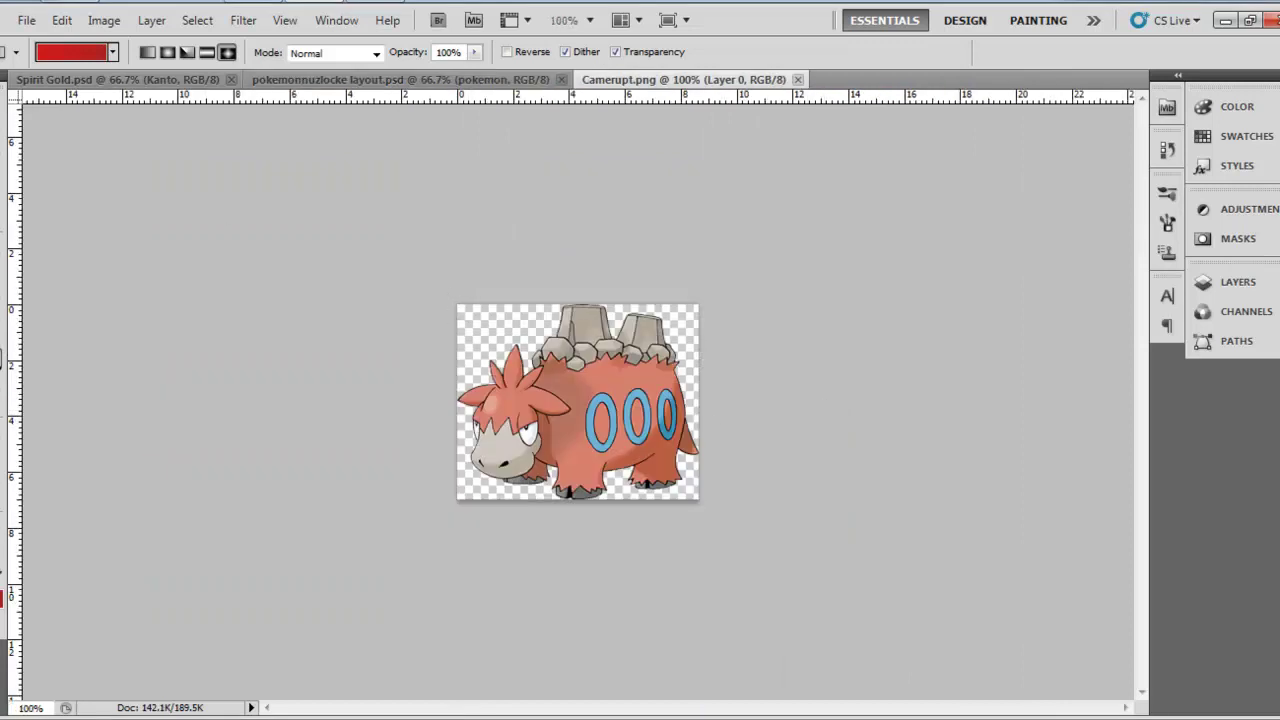
Step: Copy the entire Camerupt image, close Spirit Gold.psd, and paste the copy into pokemonnuzlocke layout.psd
key("v")
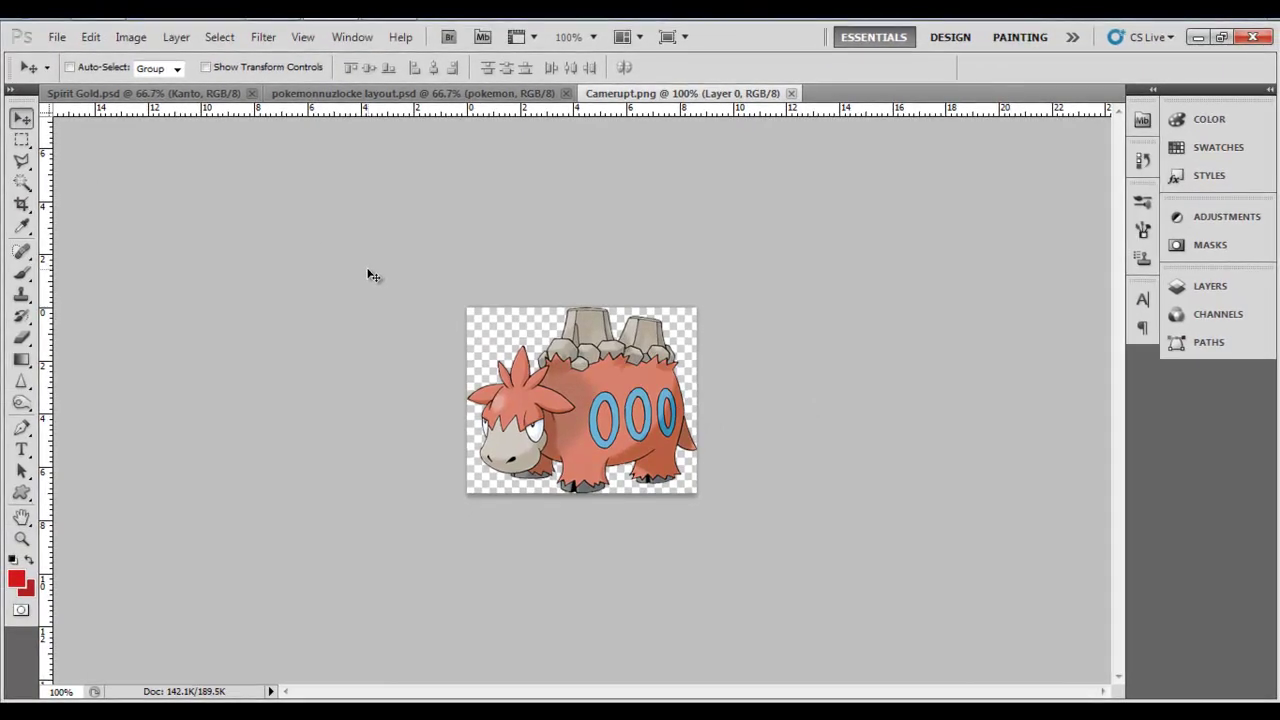
left_click(1208, 287)
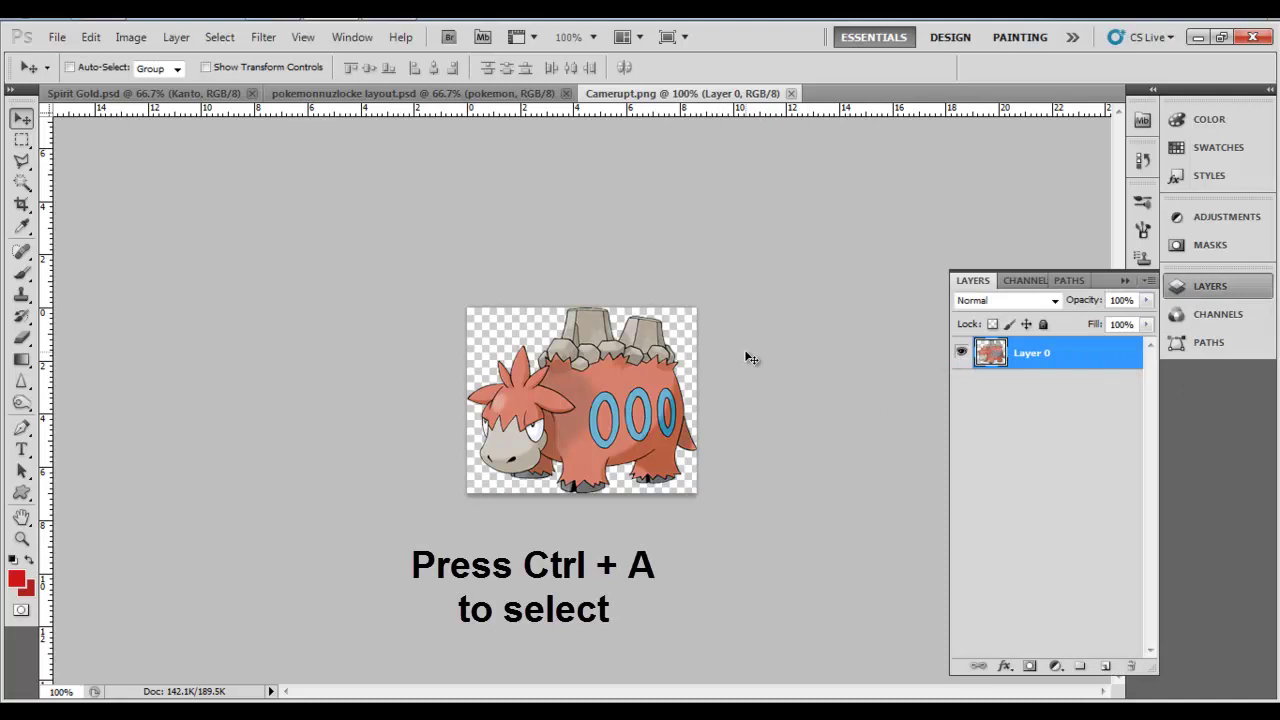
key("ctrl+a")
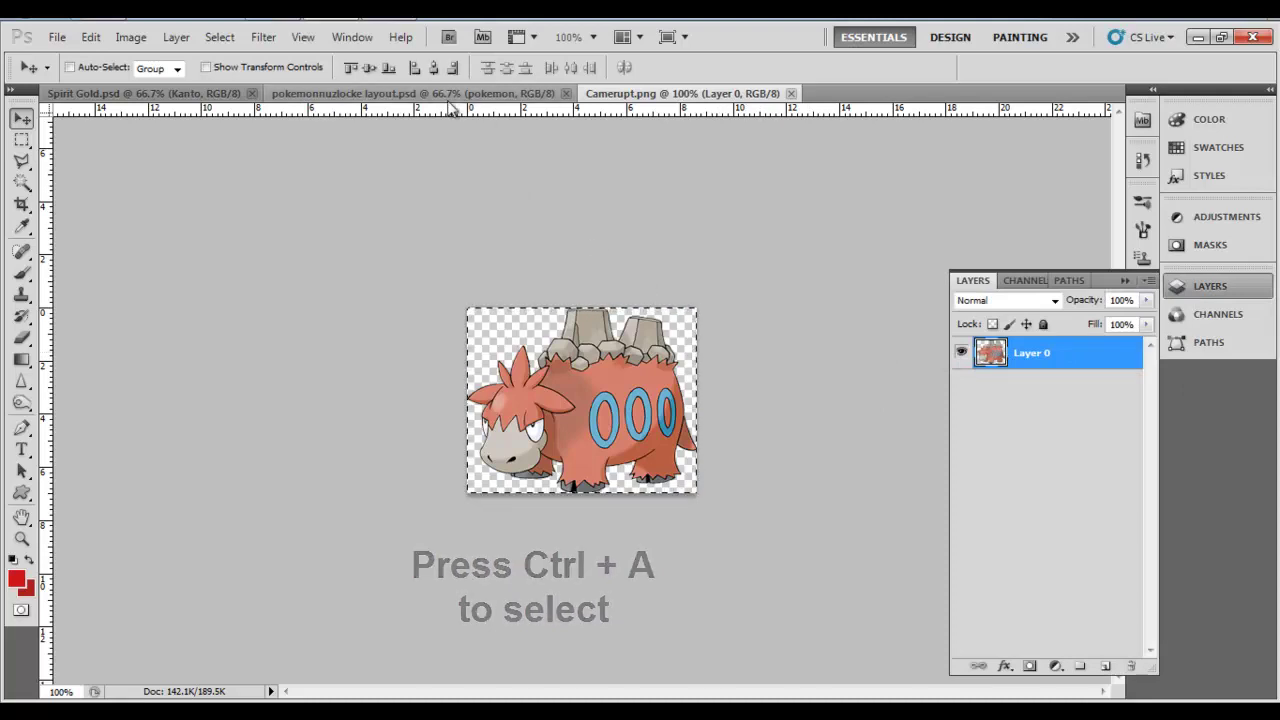
left_click(251, 93)
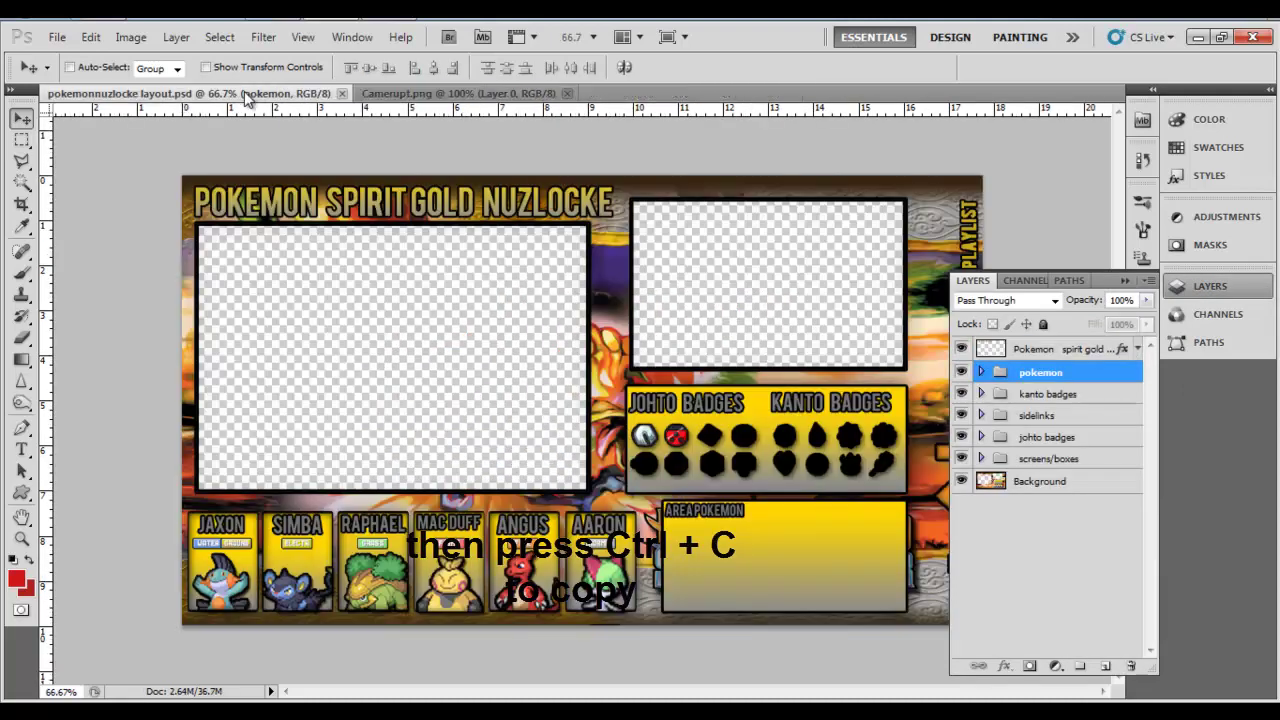
key("ctrl+v")
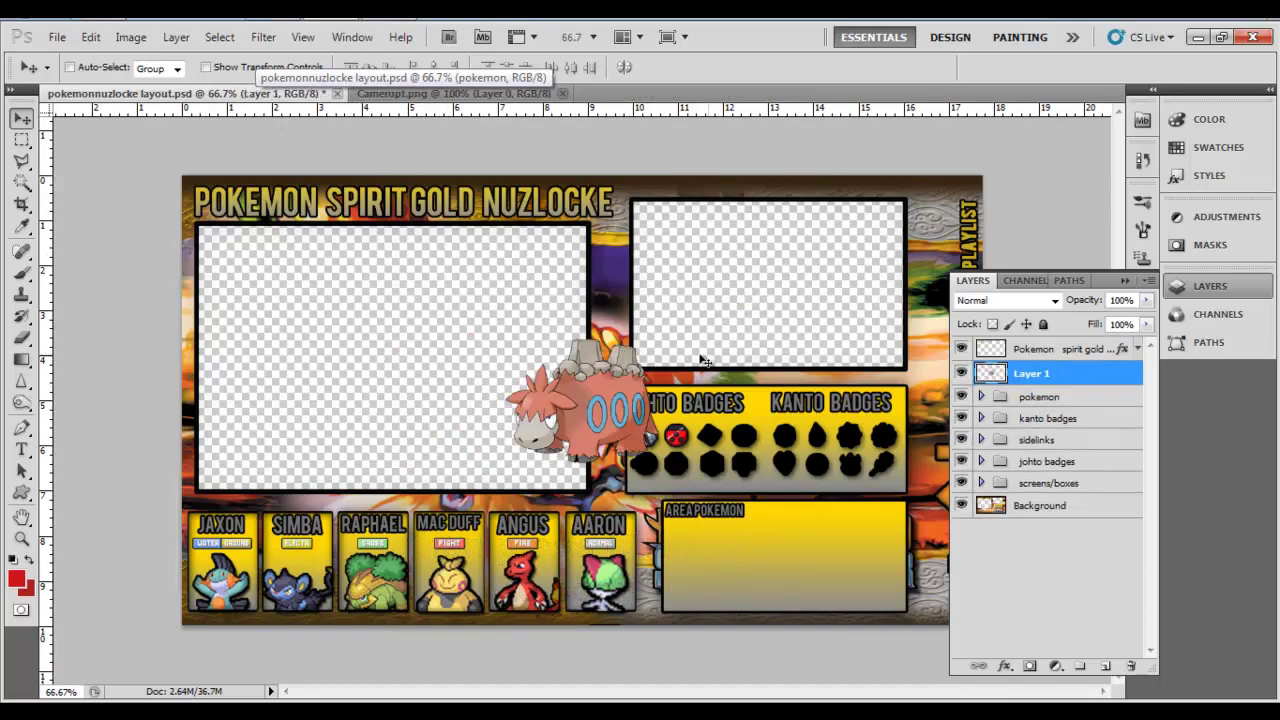
Step: Move the pasted Camerupt toward the area pokemon box and put its layer into the pokemon group
mouse_move(692, 510)
left_mouse_down()
mouse_move(698, 567)
mouse_move(635, 550)
mouse_move(716, 499)
mouse_move(694, 521)
left_mouse_up()
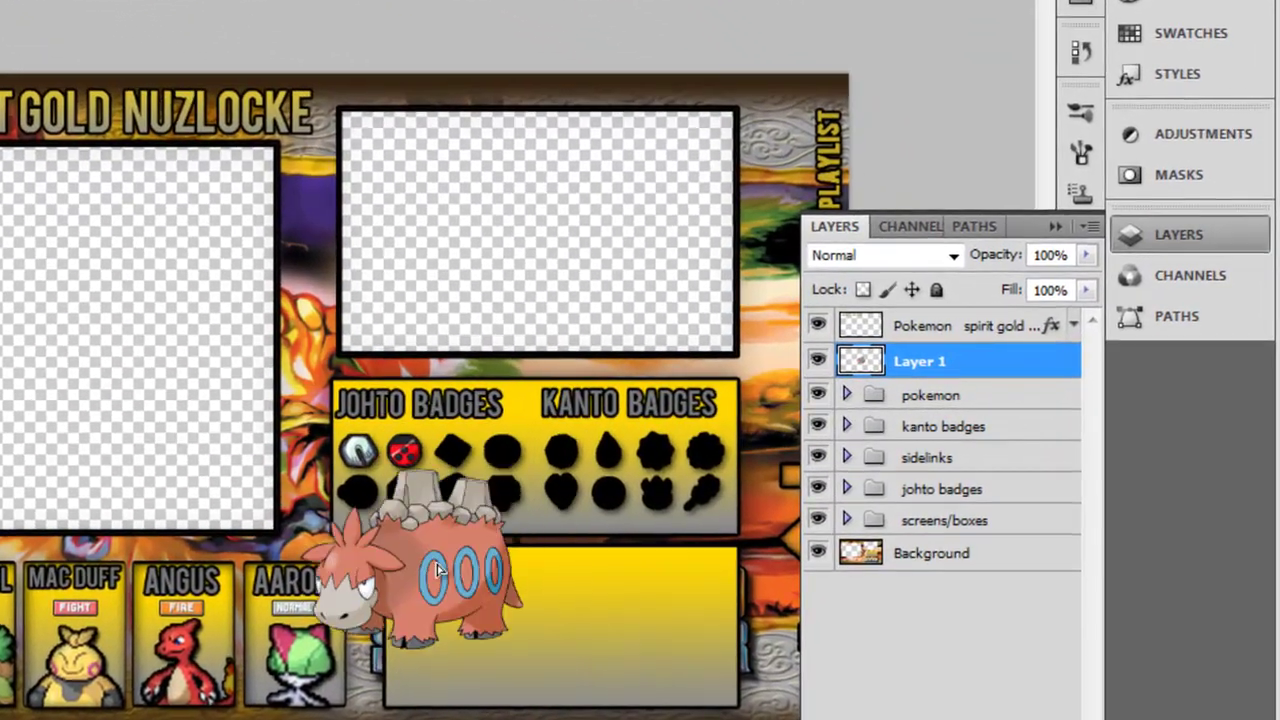
left_click_drag(437, 569, 448, 537)
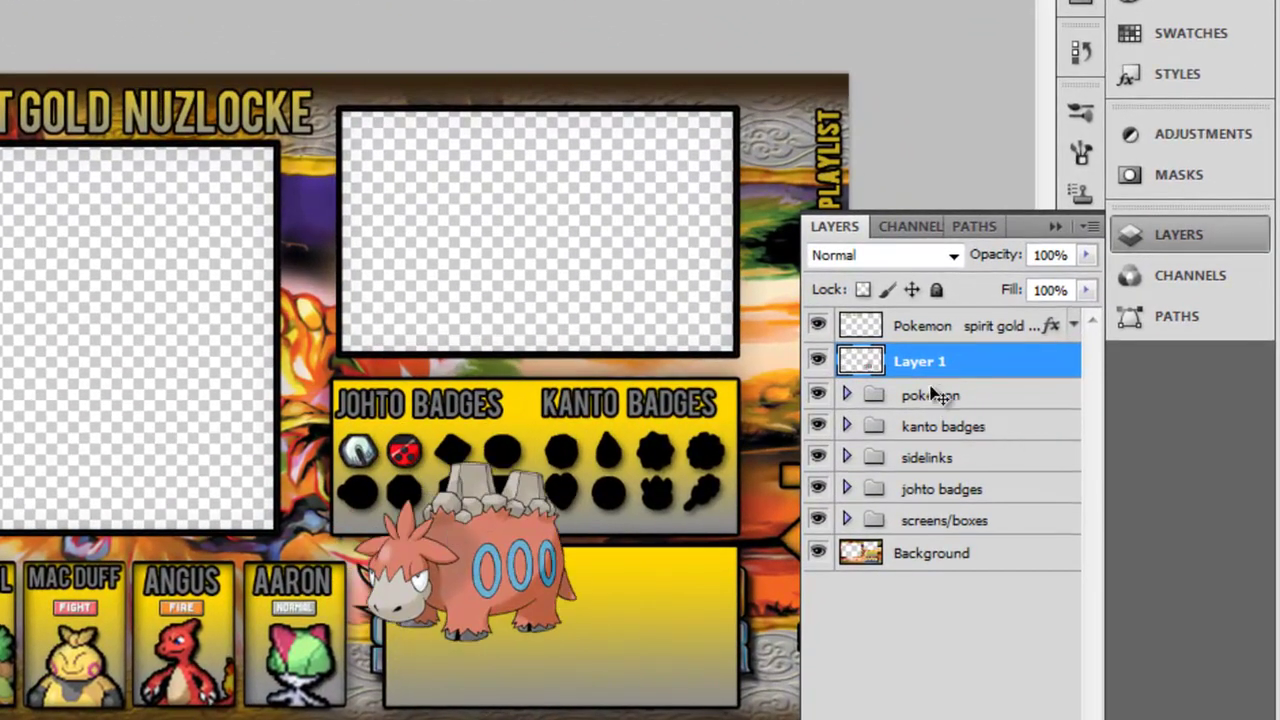
left_click_drag(950, 367, 963, 409)
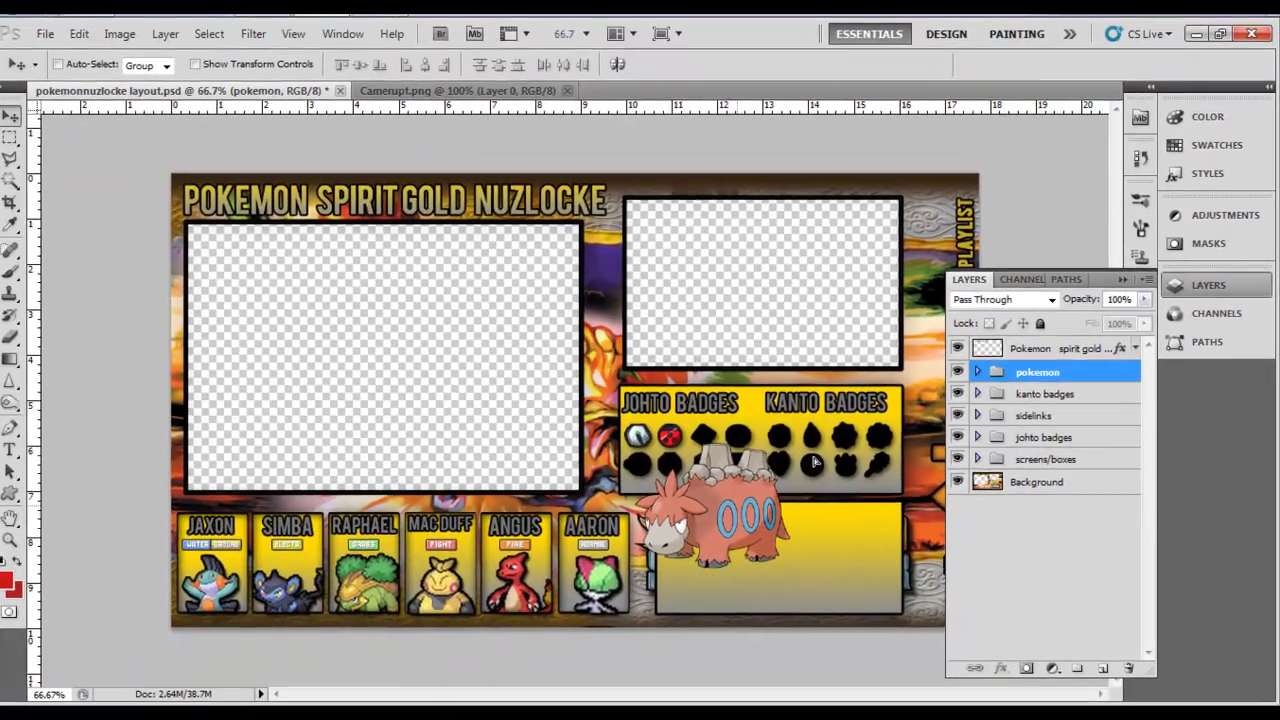
Step: Select Layer 1 inside the expanded pokemon group and move the Camerupt artwork down onto the area pokemon box
mouse_move(567, 550)
left_mouse_down()
mouse_move(582, 526)
mouse_move(567, 542)
left_mouse_up()
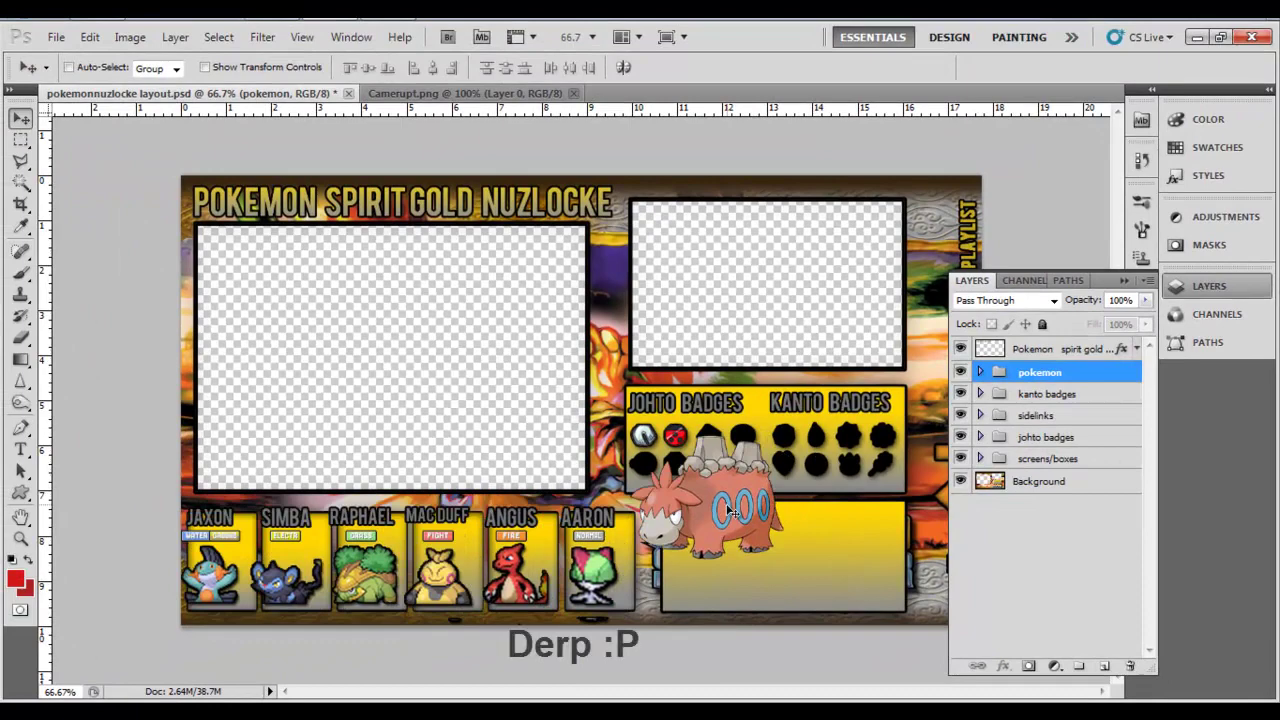
left_click_drag(733, 511, 743, 519)
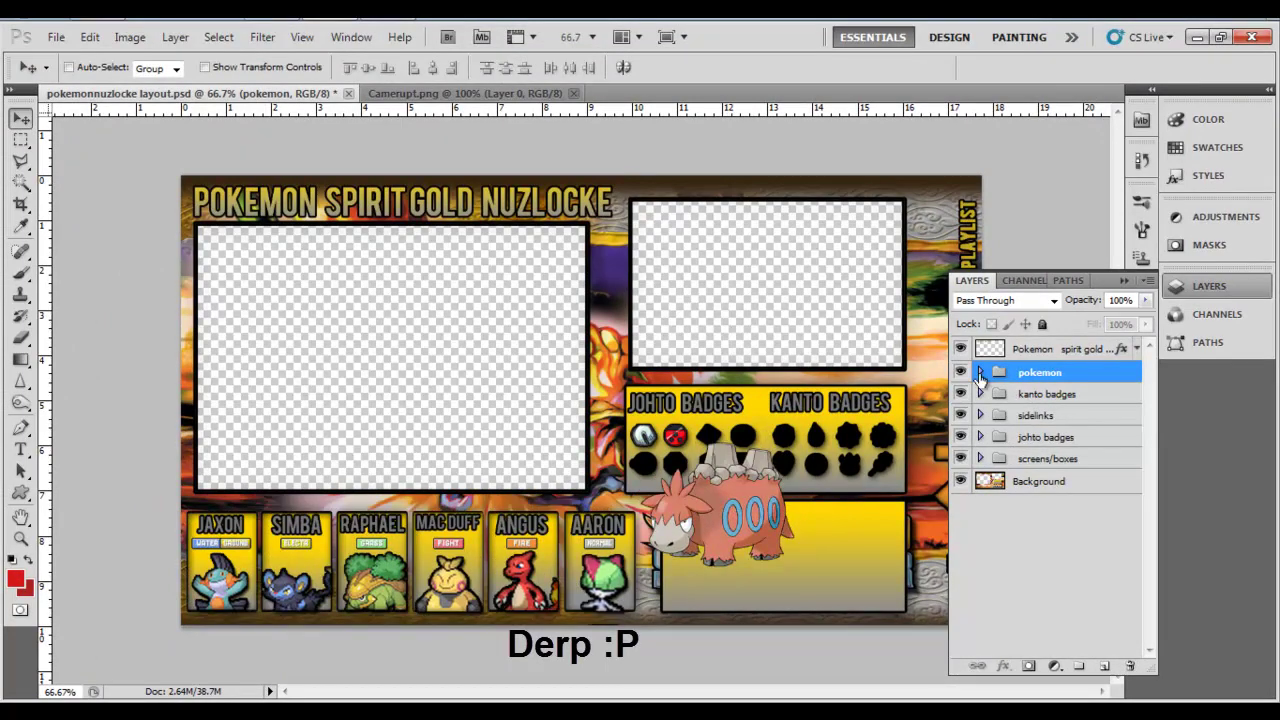
left_click(979, 371)
left_click_drag(1155, 427, 1147, 573)
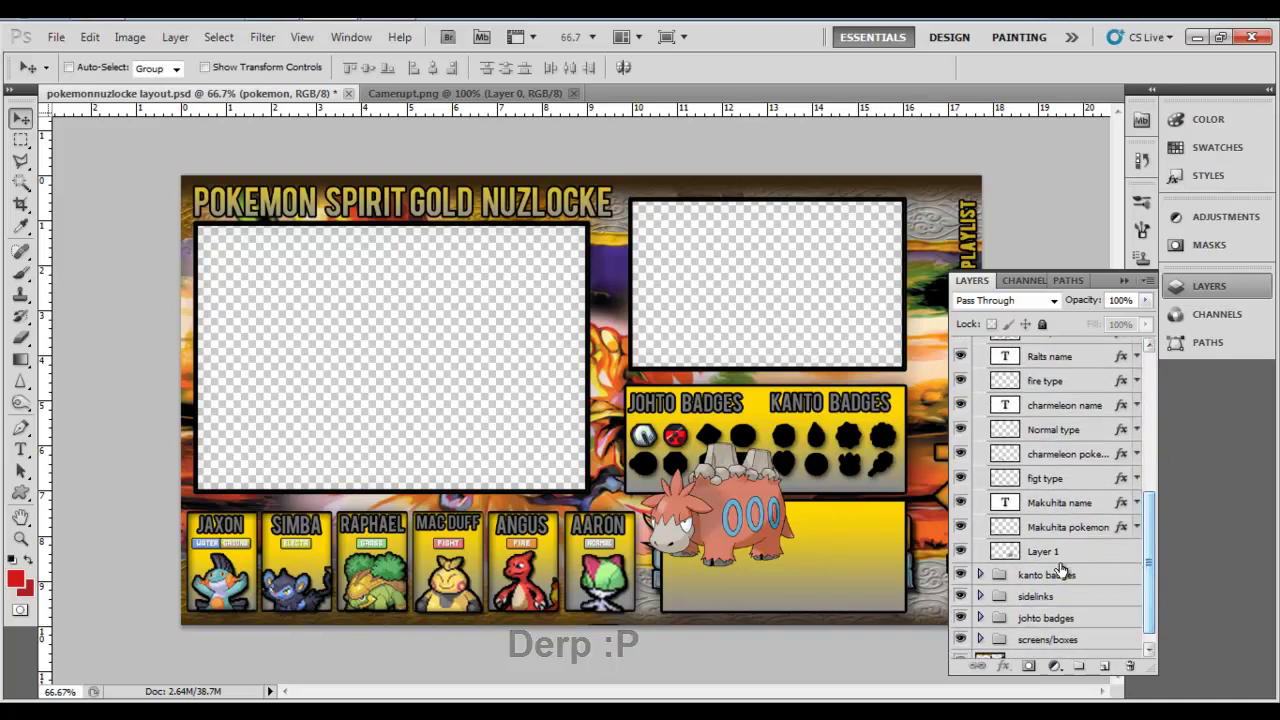
left_click(1004, 551)
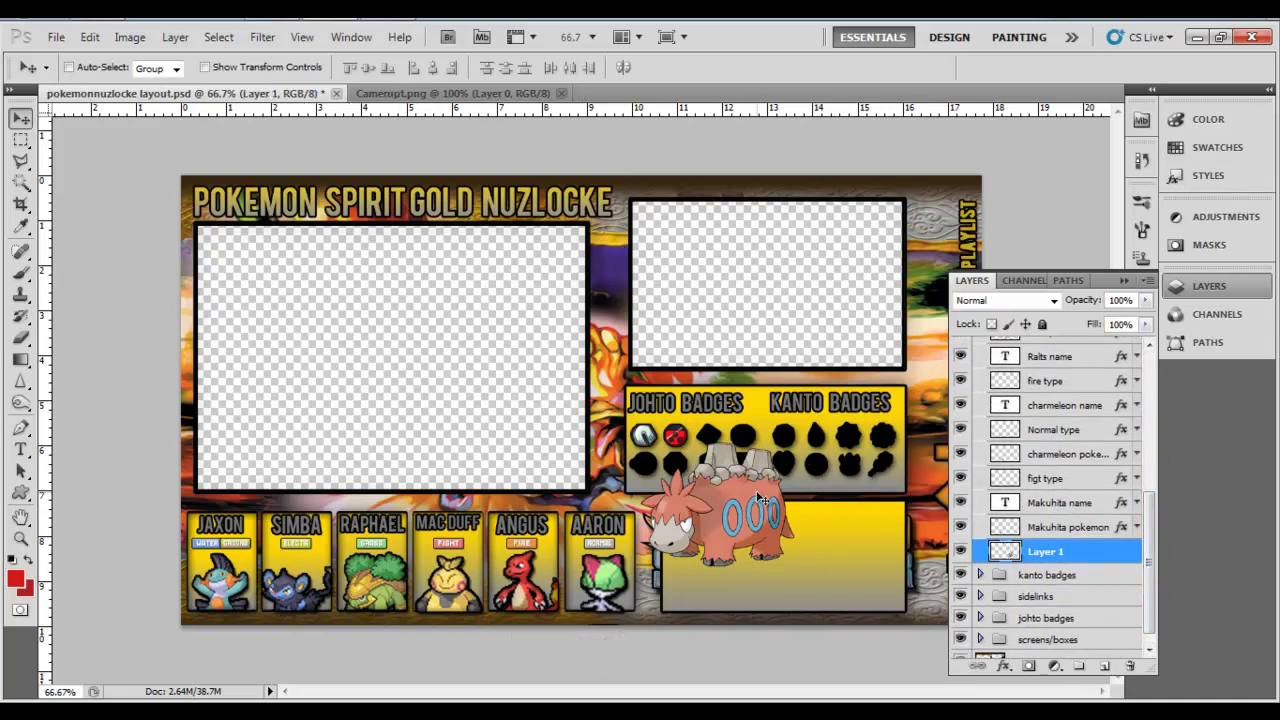
left_click_drag(760, 500, 770, 540)
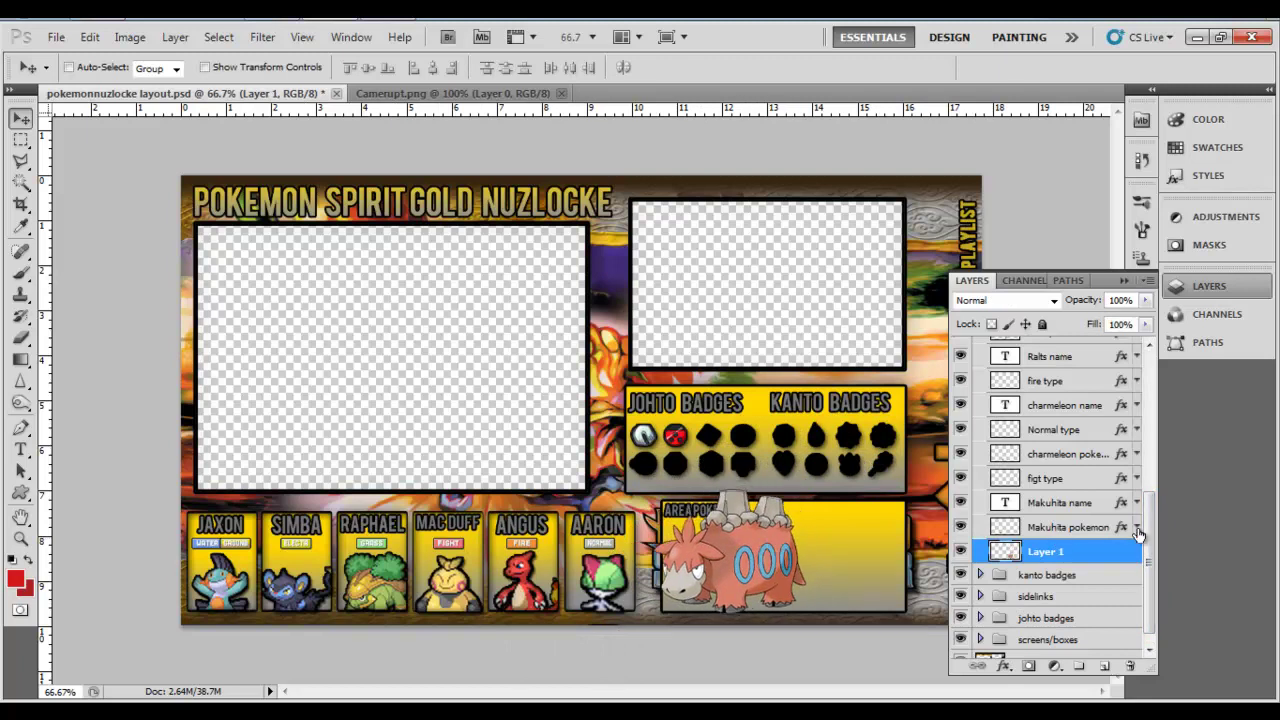
Step: Delete the Ralts pokemon and Ralts name layers from the pokemon group
left_click_drag(1155, 543, 1146, 463)
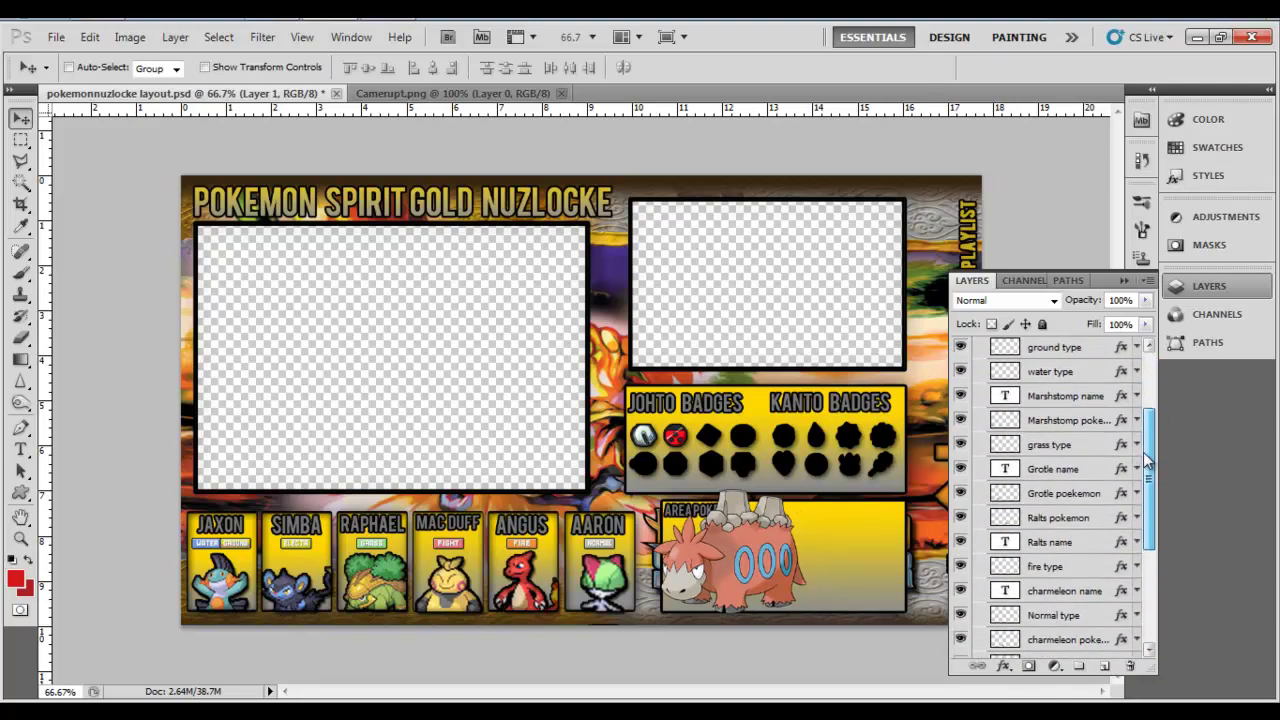
left_click(1050, 524)
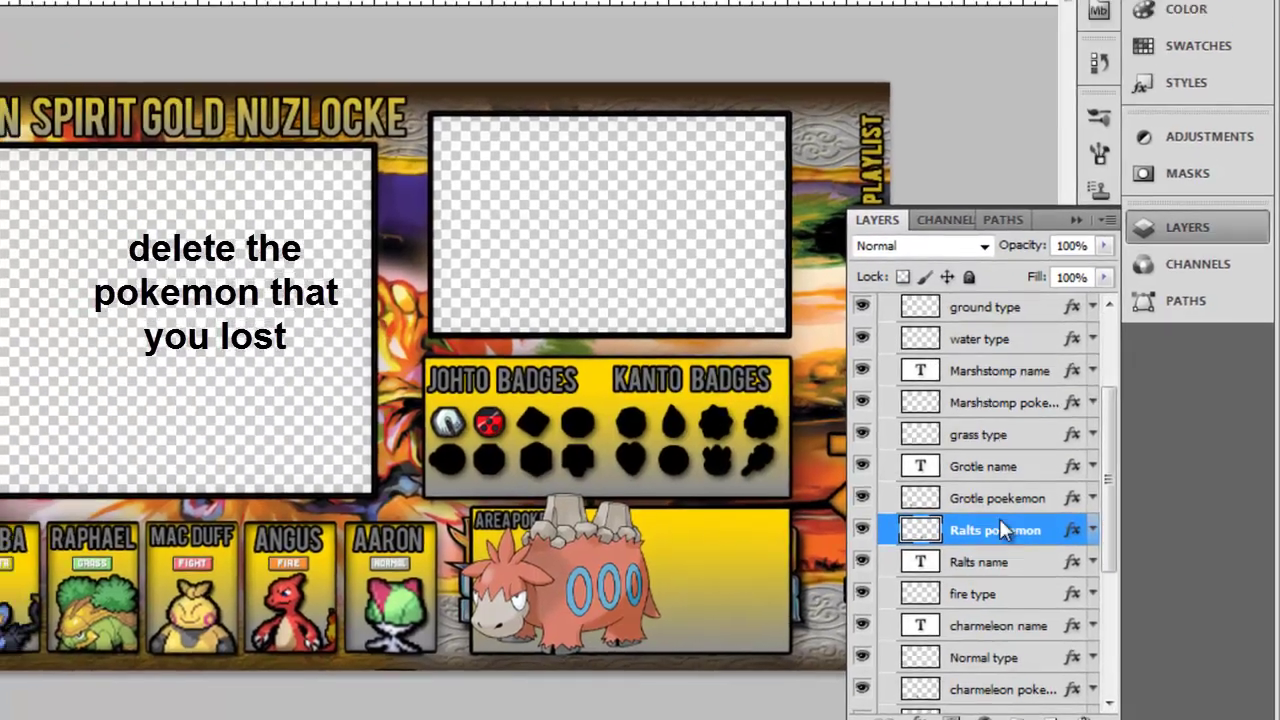
right_click(1045, 495)
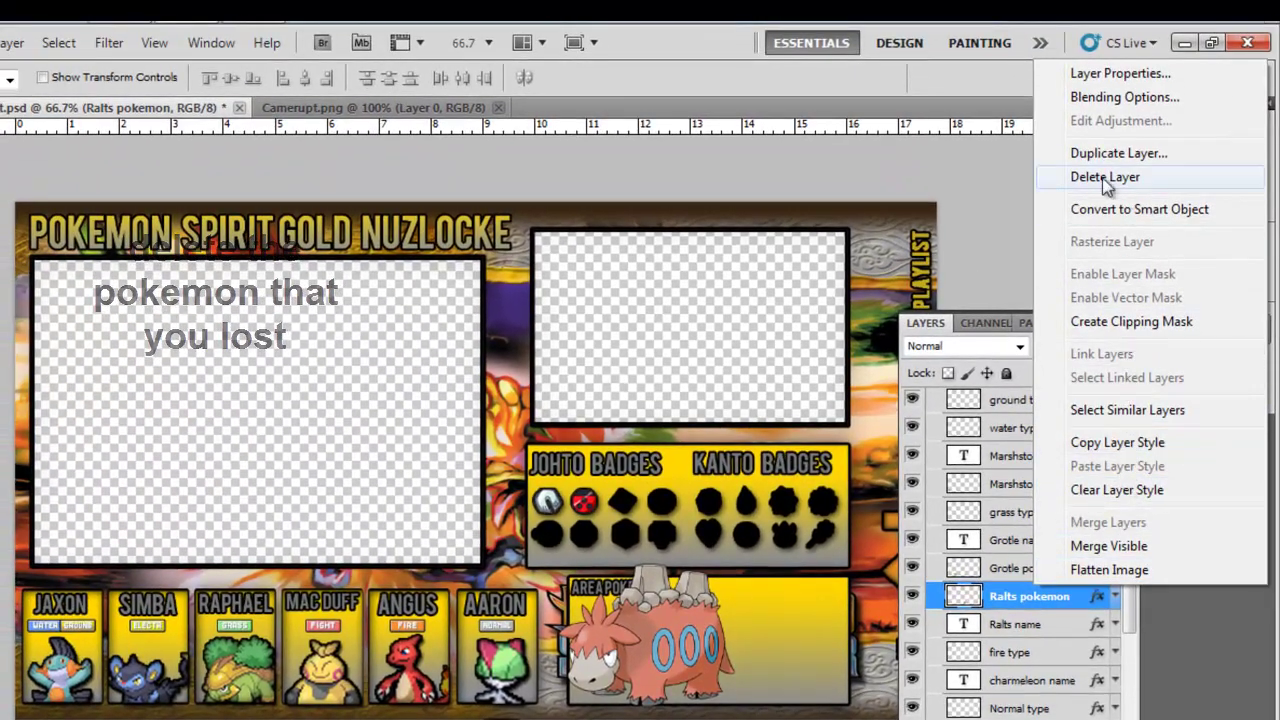
left_click(1114, 177)
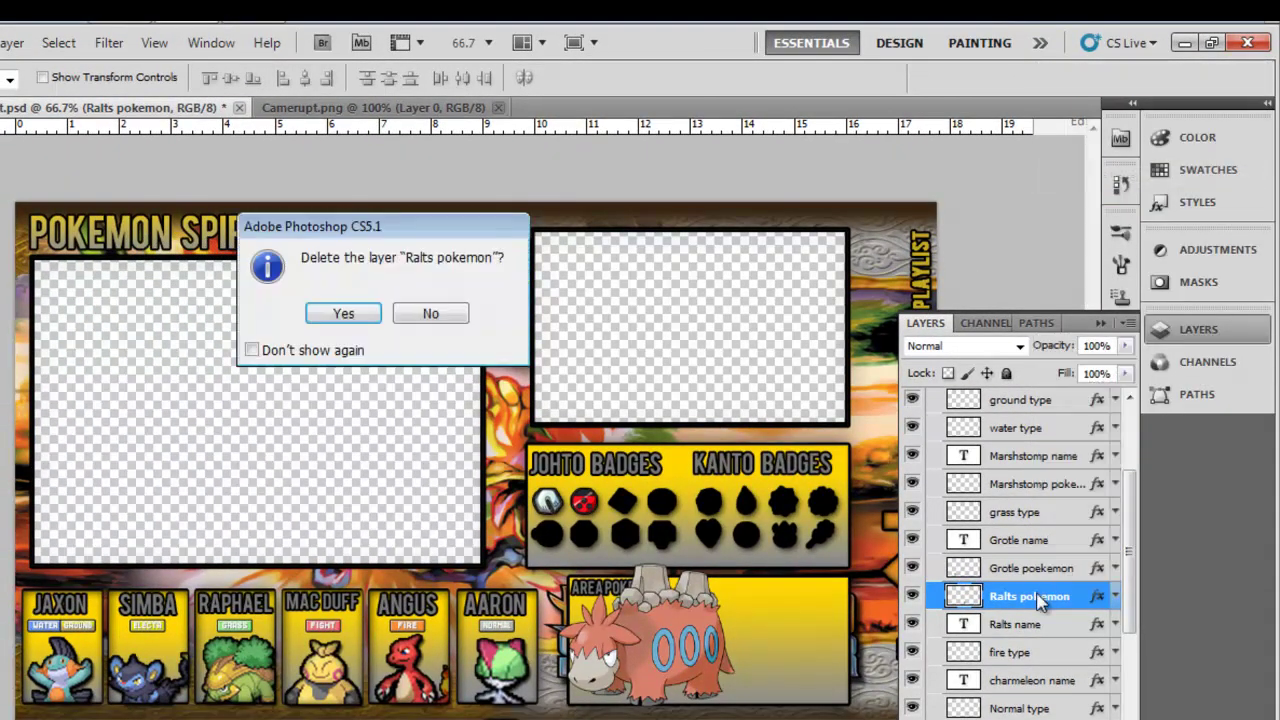
left_click(320, 313)
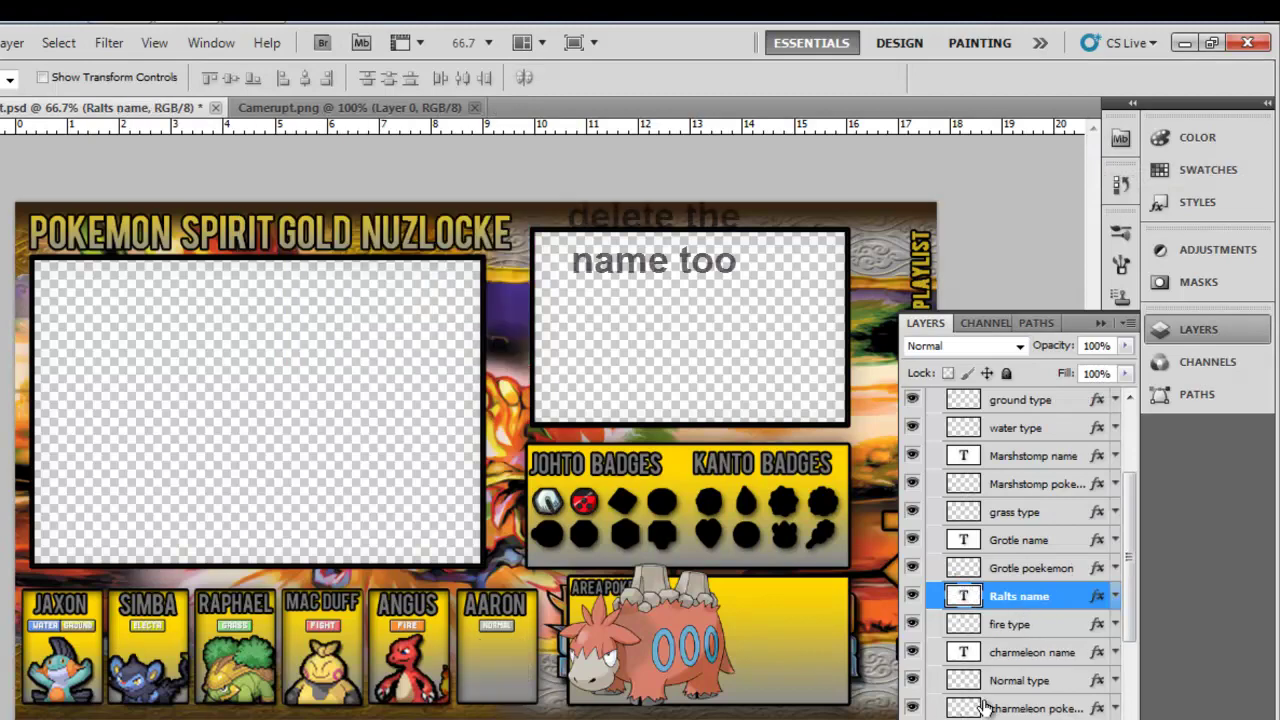
left_click_drag(1036, 608, 1095, 694)
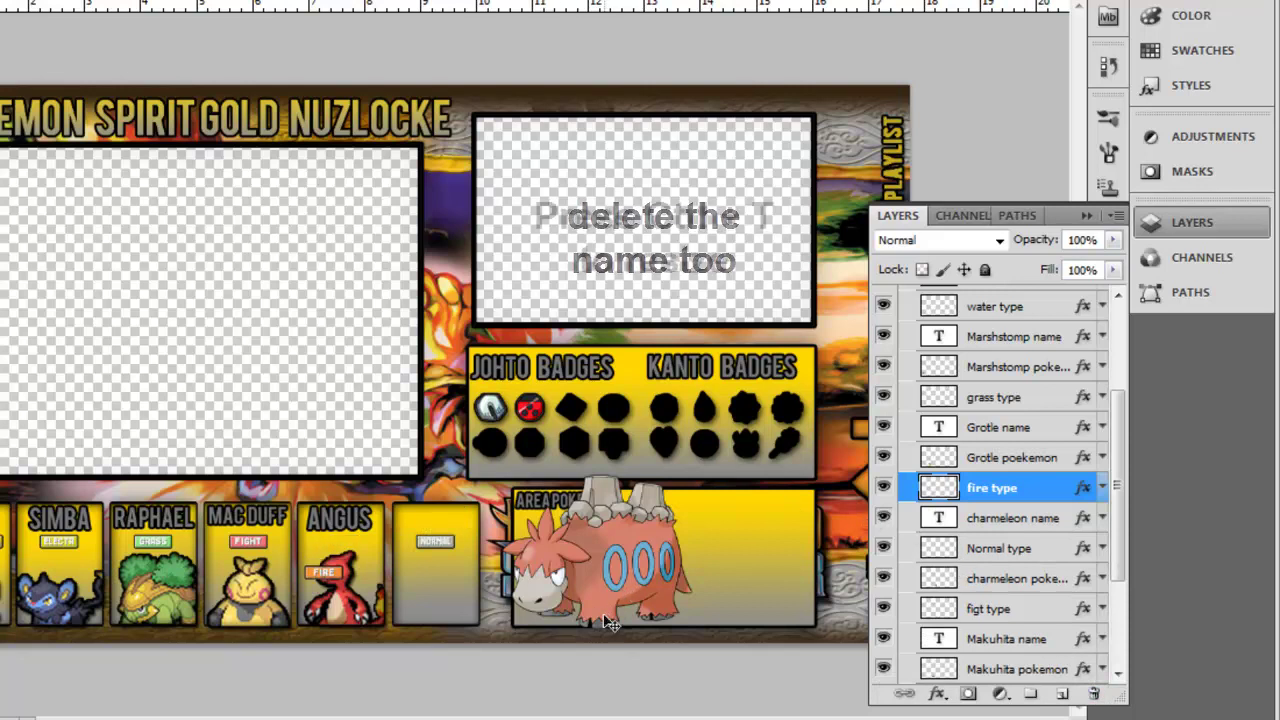
Step: Scale Layer 1 with the Camerupt down proportionally and move it over the empty sixth party box
scroll(1118, 543, "down", 3)
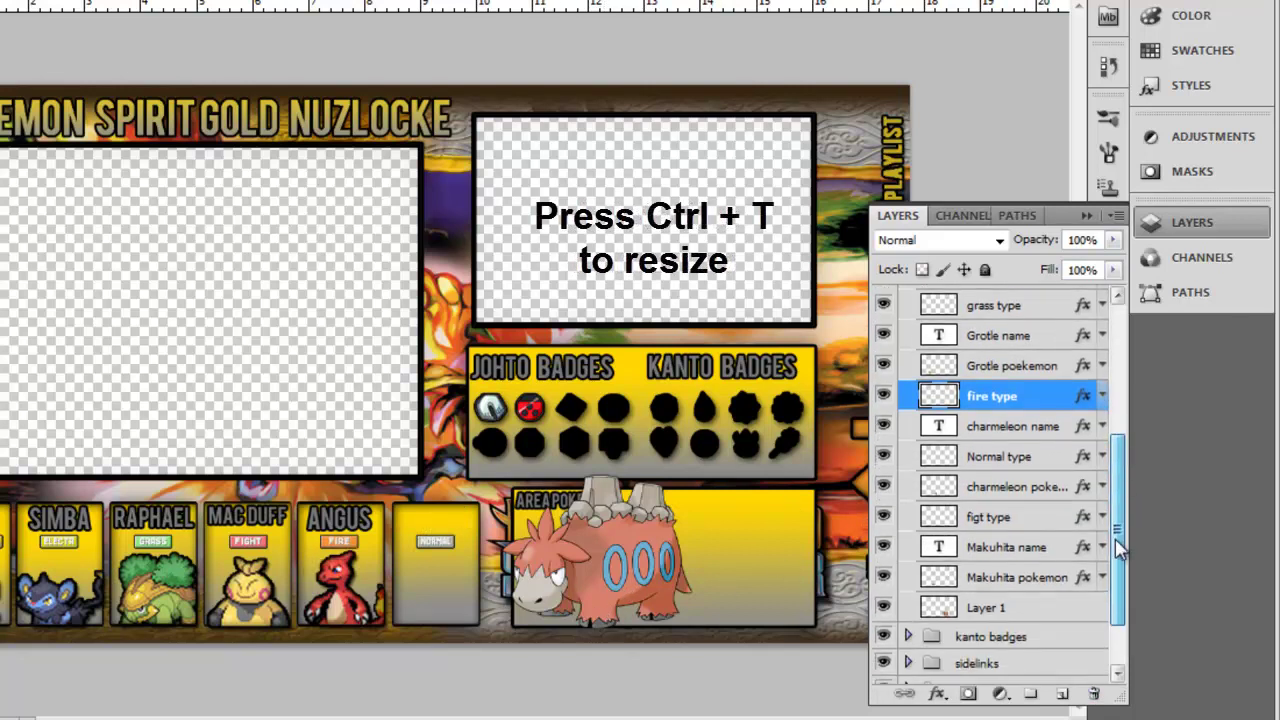
left_click(993, 538)
left_click_drag(605, 565, 553, 567)
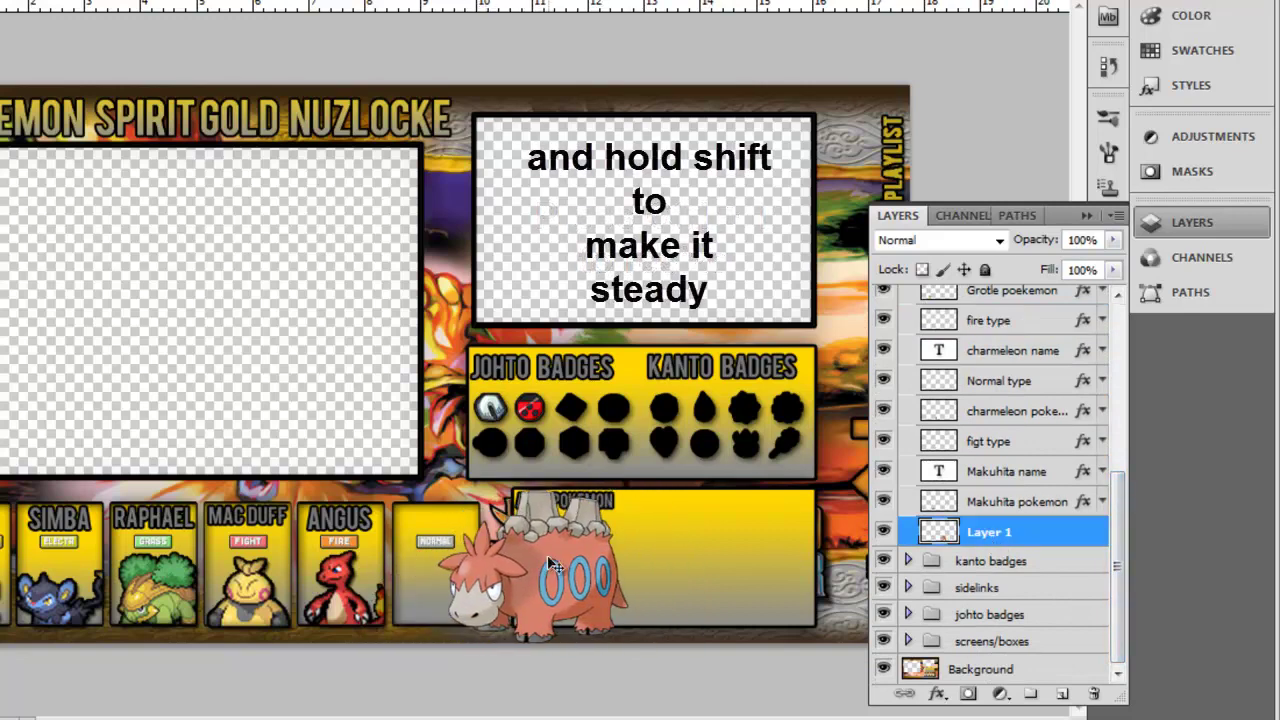
key("ctrl+t")
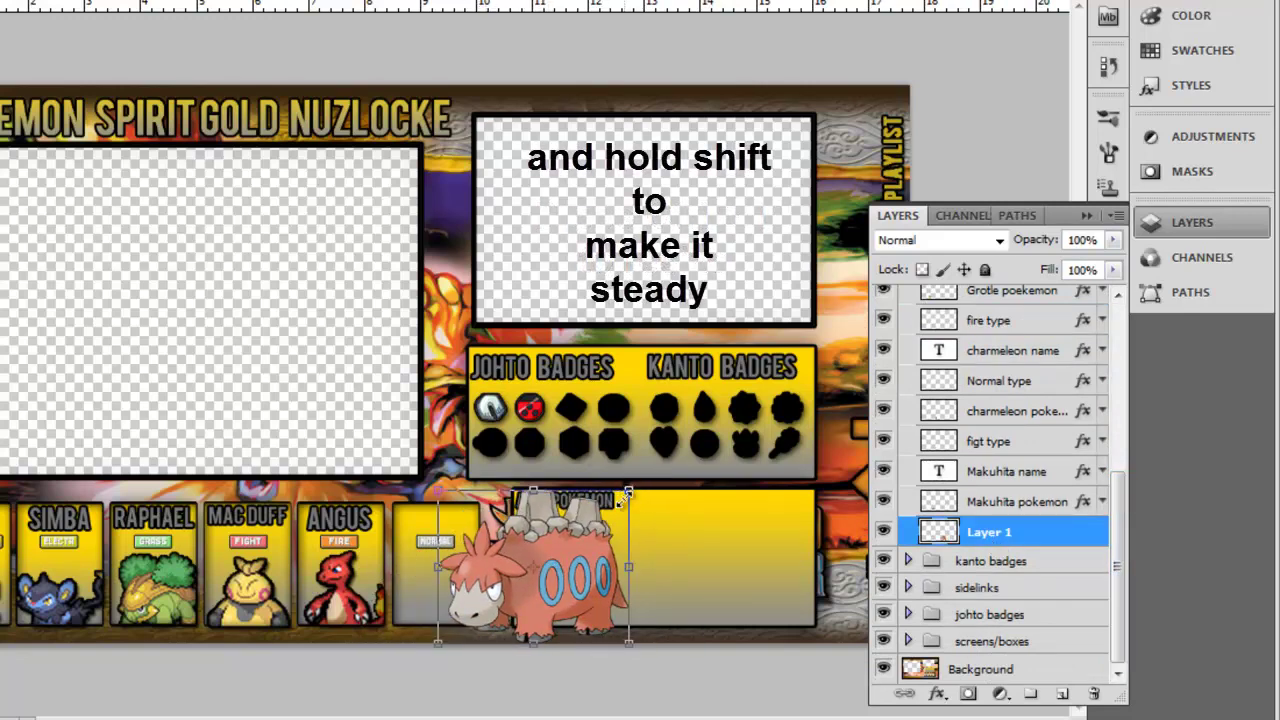
left_click_drag(626, 497, 576, 553)
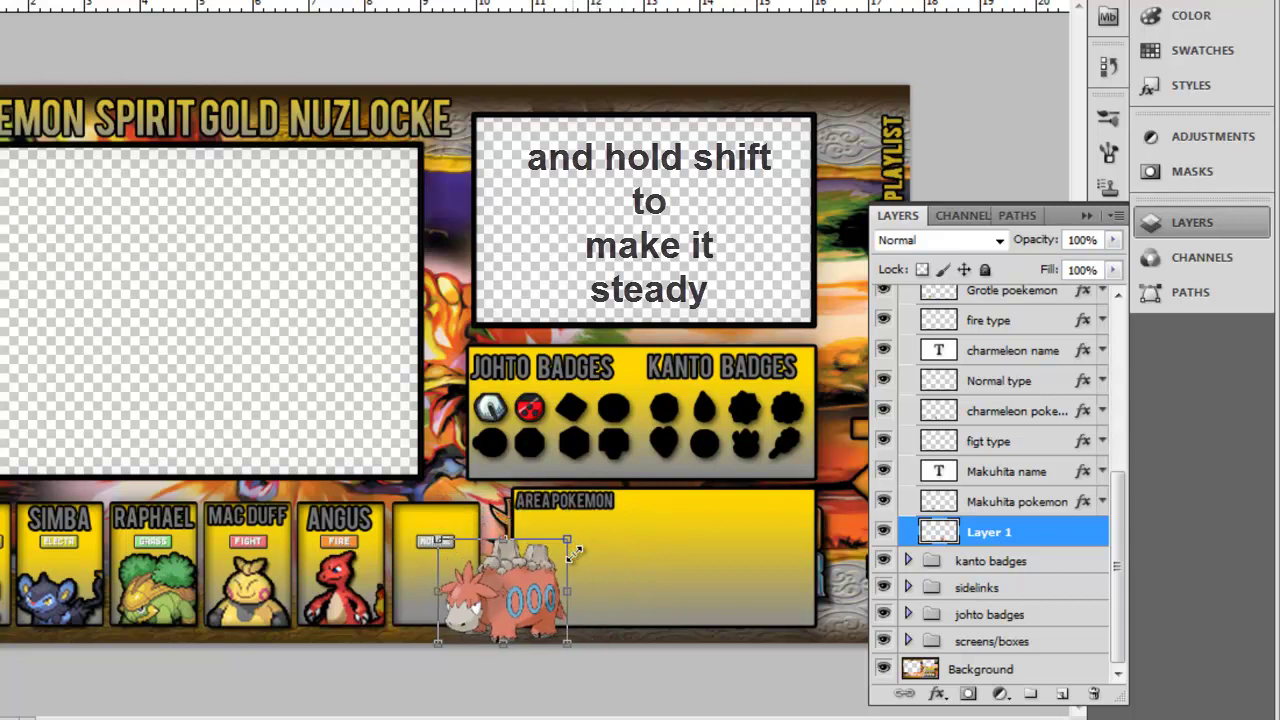
key("Return")
left_click_drag(540, 602, 507, 596)
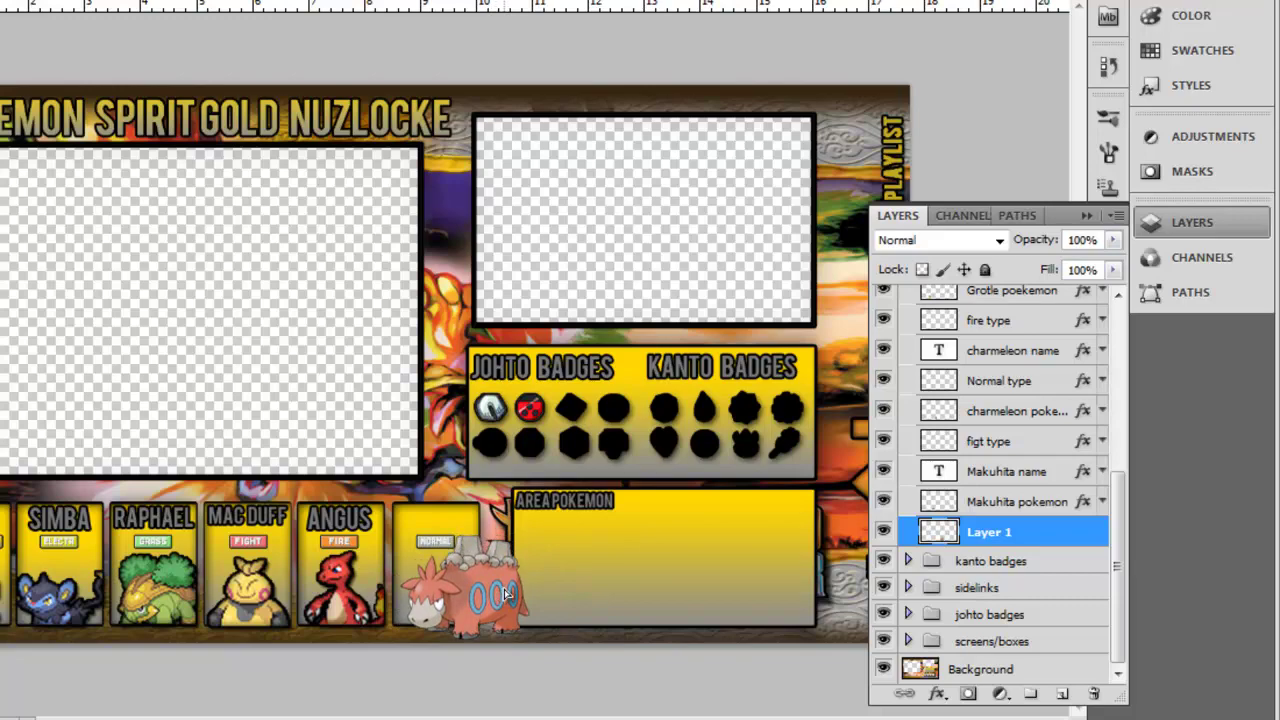
left_click_drag(510, 597, 518, 588)
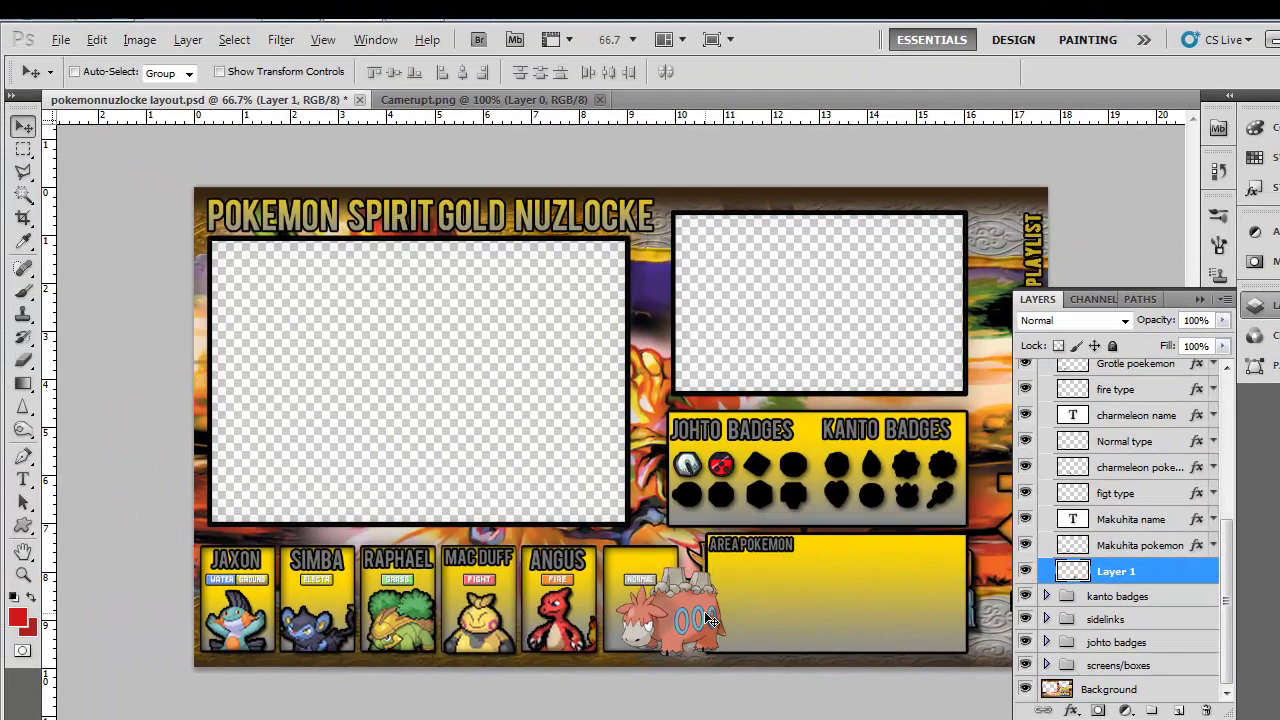
left_click(741, 636, "ctrl")
left_click_drag(697, 554, 812, 557)
left_click(1200, 299)
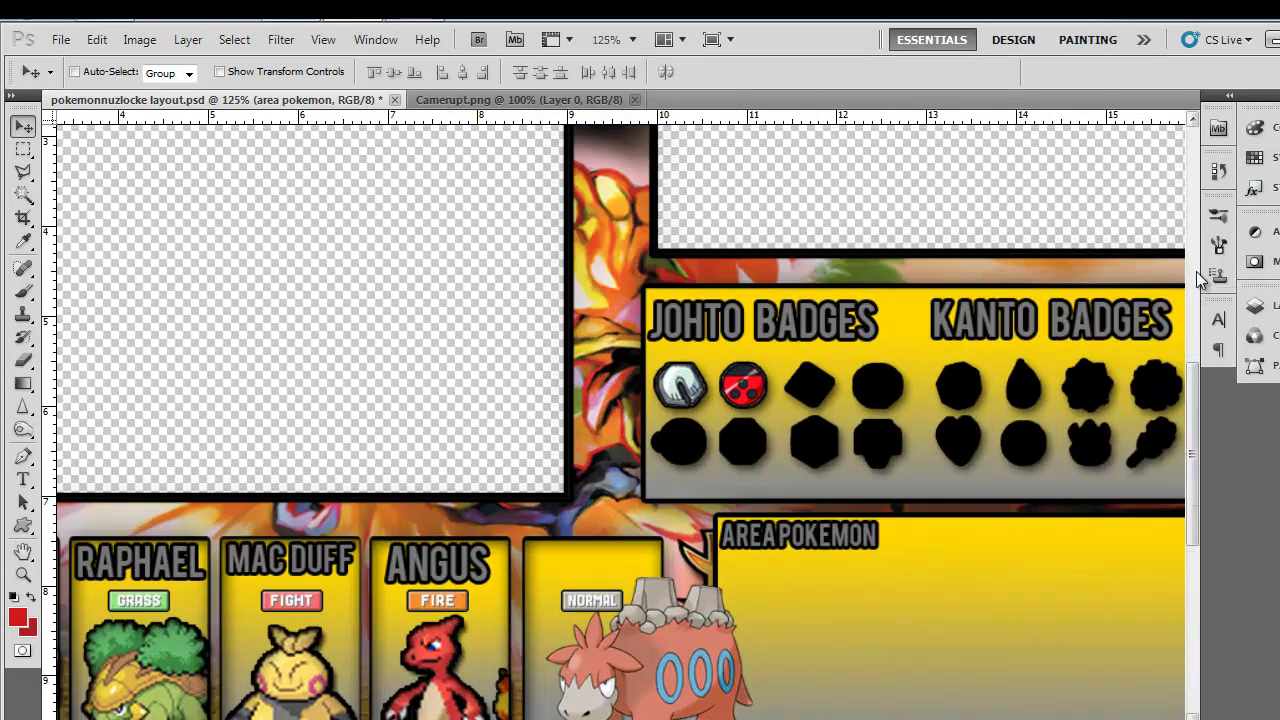
left_click_drag(1191, 385, 1191, 440)
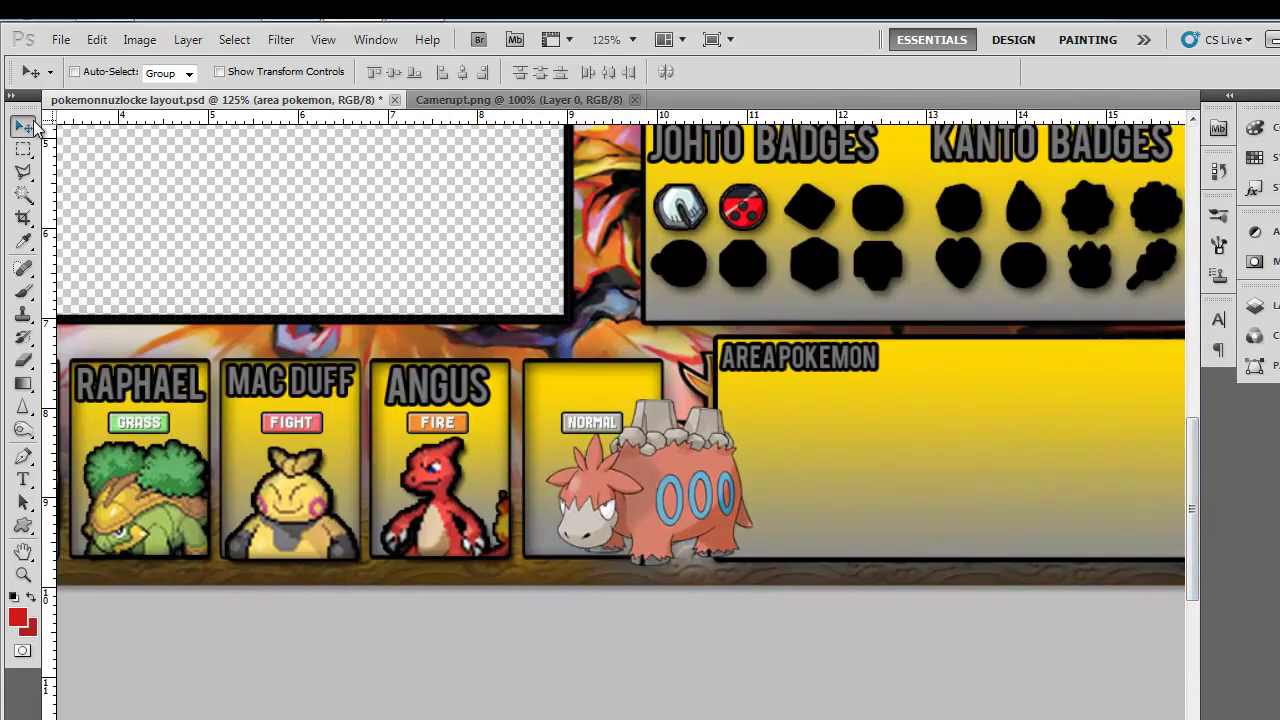
left_click_drag(707, 498, 695, 505)
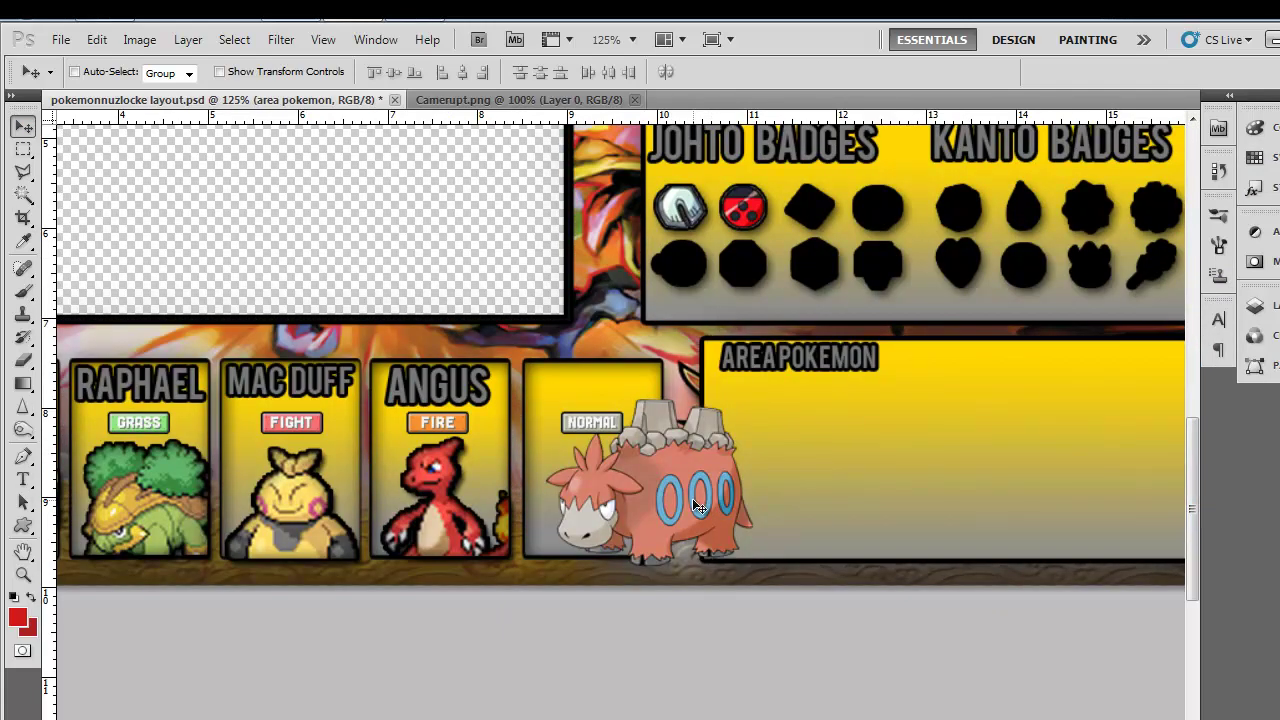
key("ctrl+z")
Step: Collapse the screens/boxes group and shift the Camerupt on Layer 1 left to line up with the sixth party box
left_click(1252, 308)
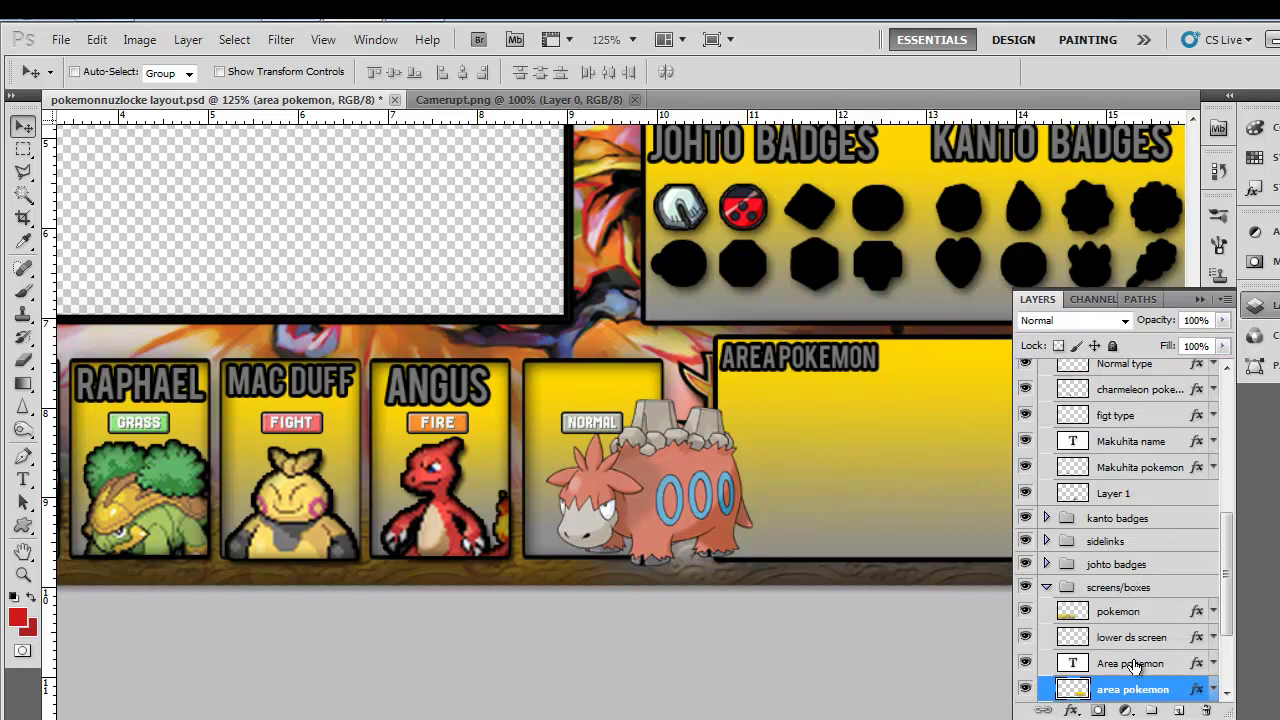
left_click(1047, 588)
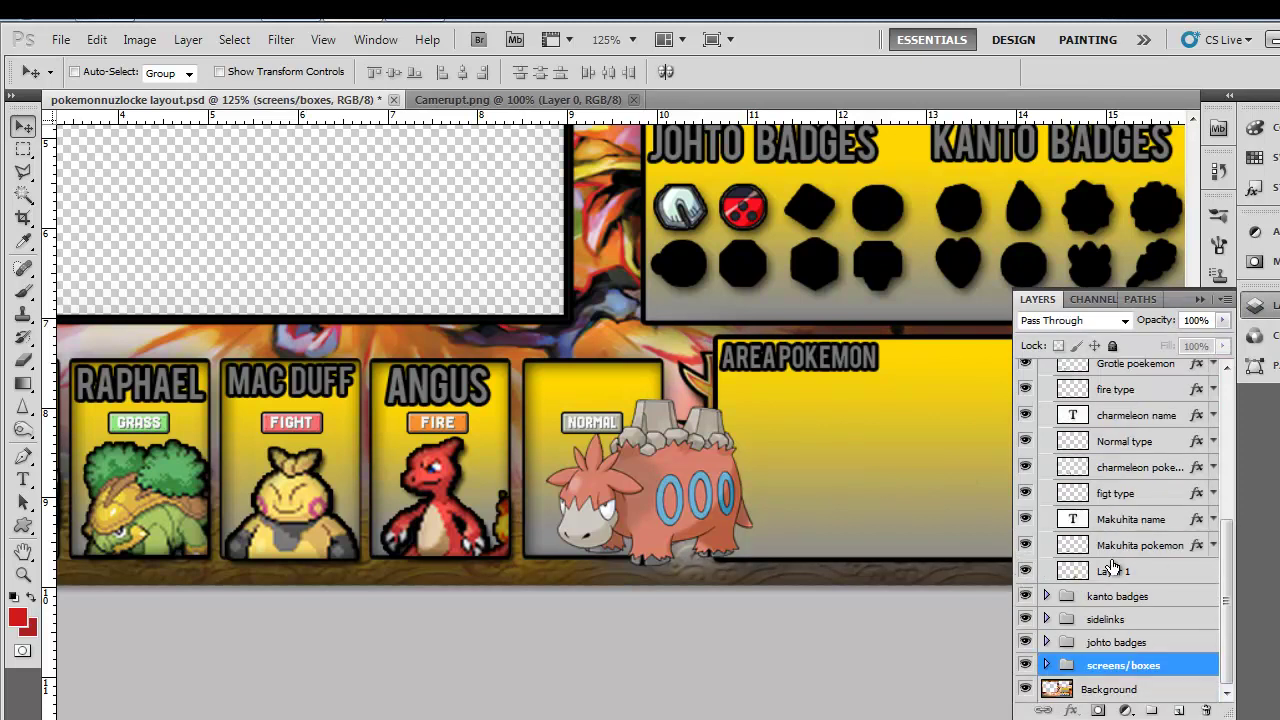
left_click(1046, 569)
mouse_move(675, 505)
left_mouse_down()
mouse_move(625, 498)
mouse_move(660, 496)
mouse_move(650, 505)
left_mouse_up()
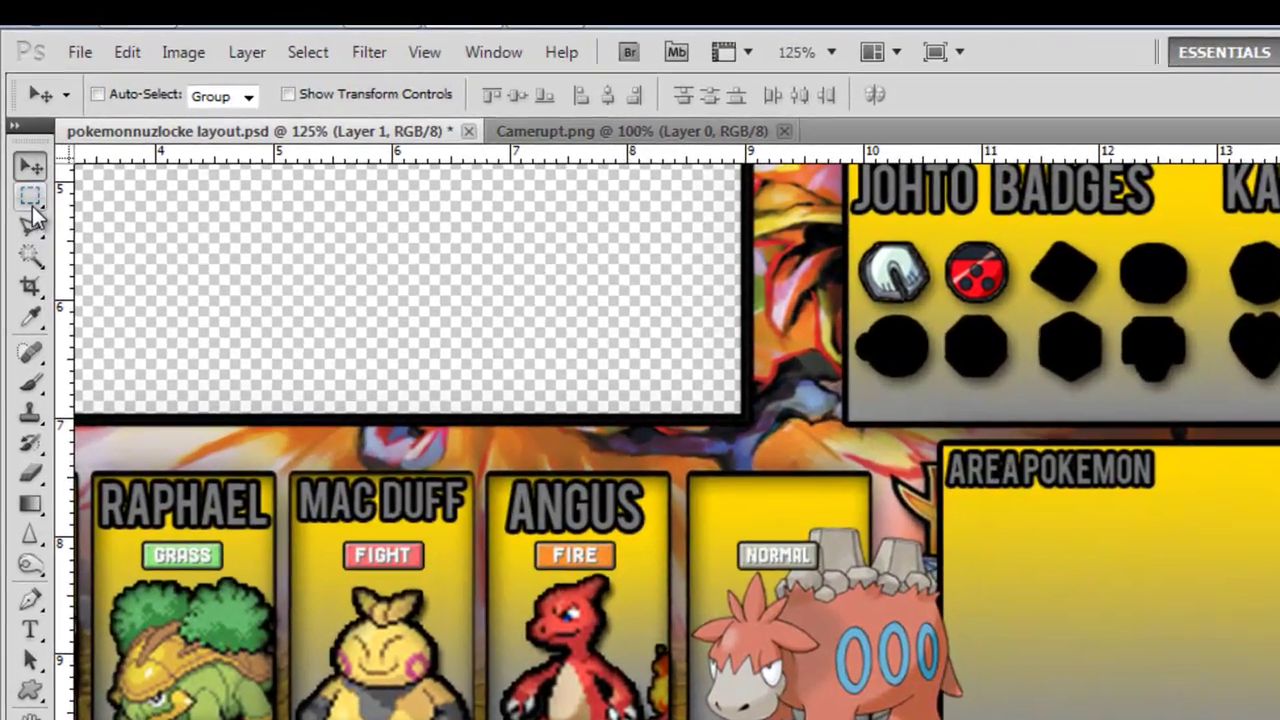
Step: Marquee-select the part of the Camerupt extending past the right edge of the sixth party box and delete it
left_click(23, 148)
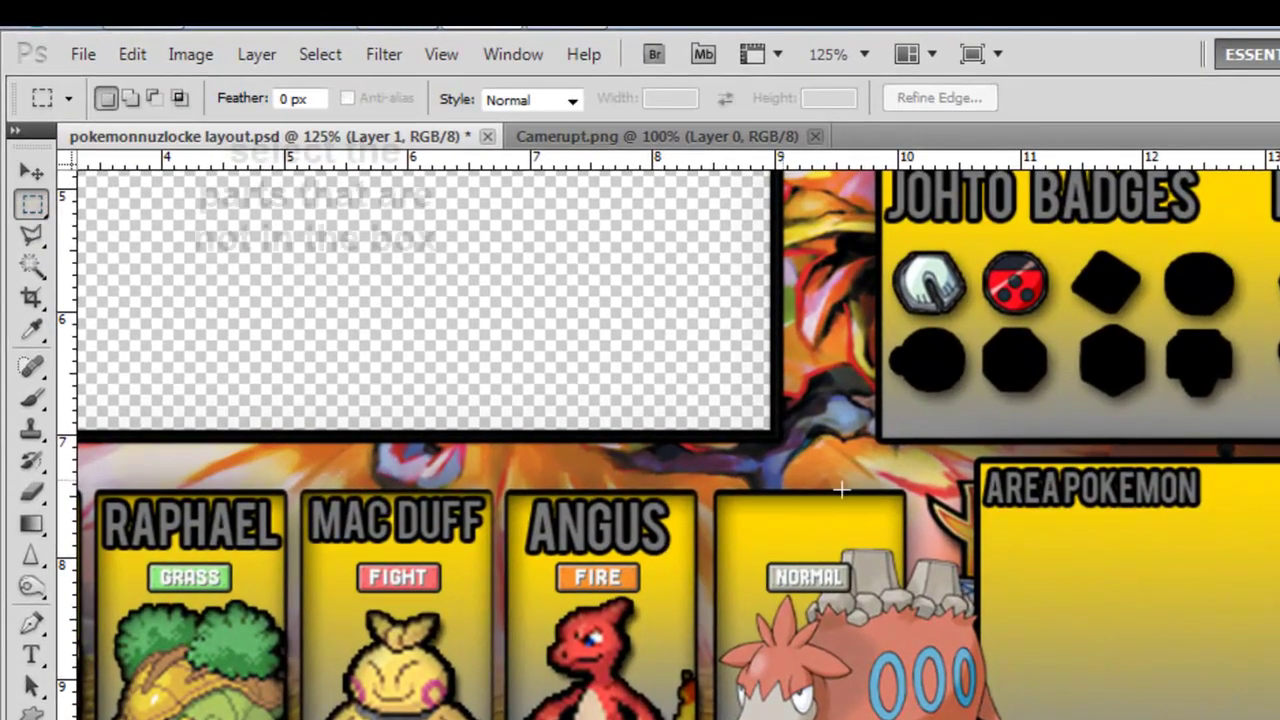
left_click_drag(957, 715, 1140, 455)
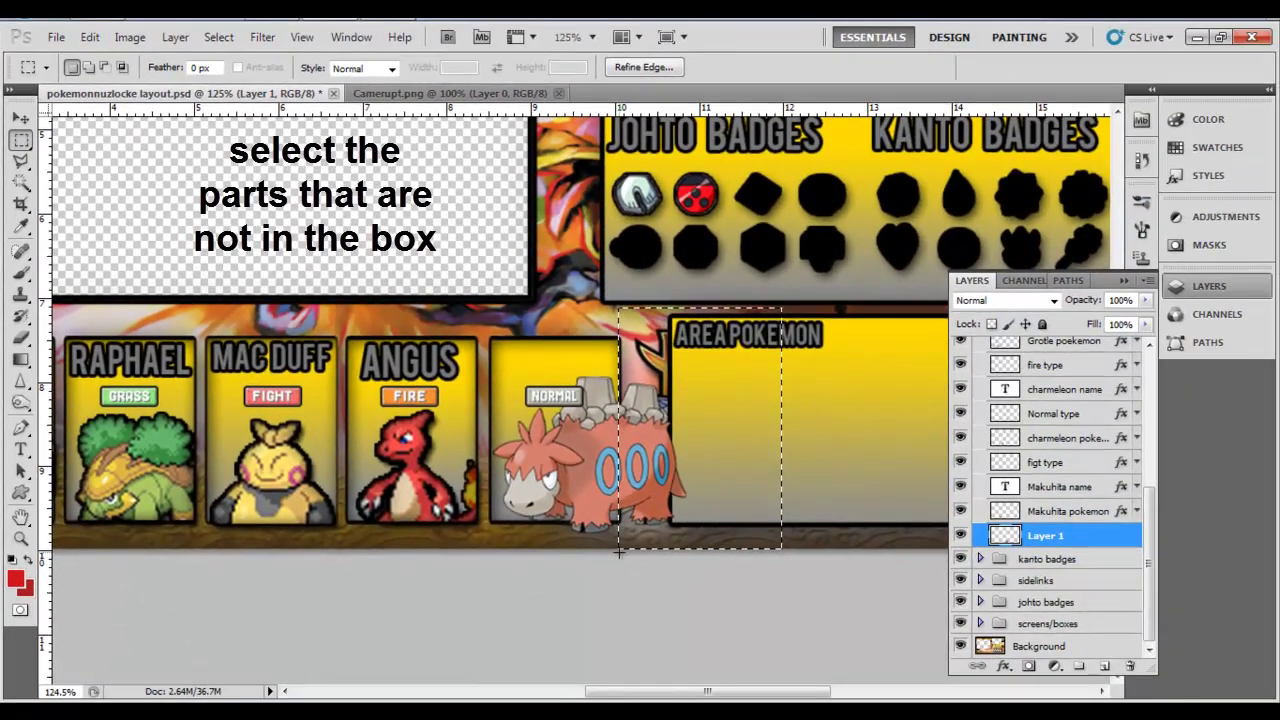
key("Delete")
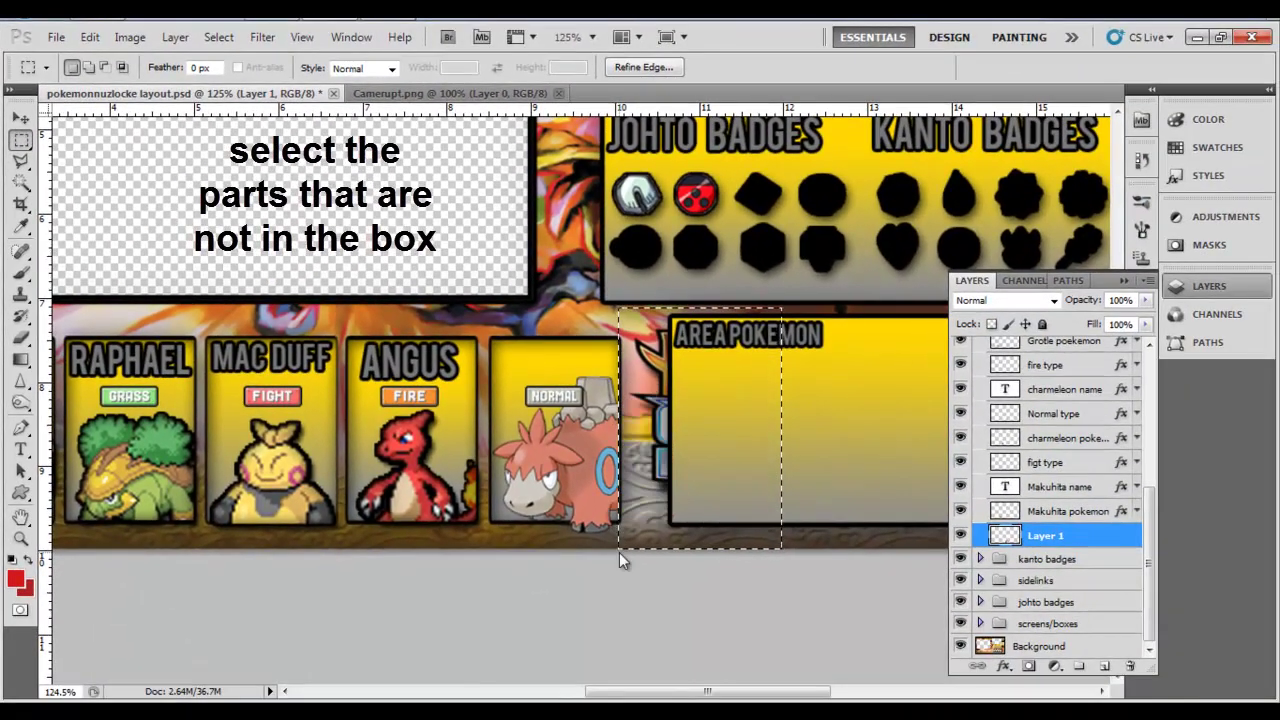
Step: Marquee-select the Camerupt's feet hanging below the sixth party box and delete them from Layer 1
left_click(1038, 324)
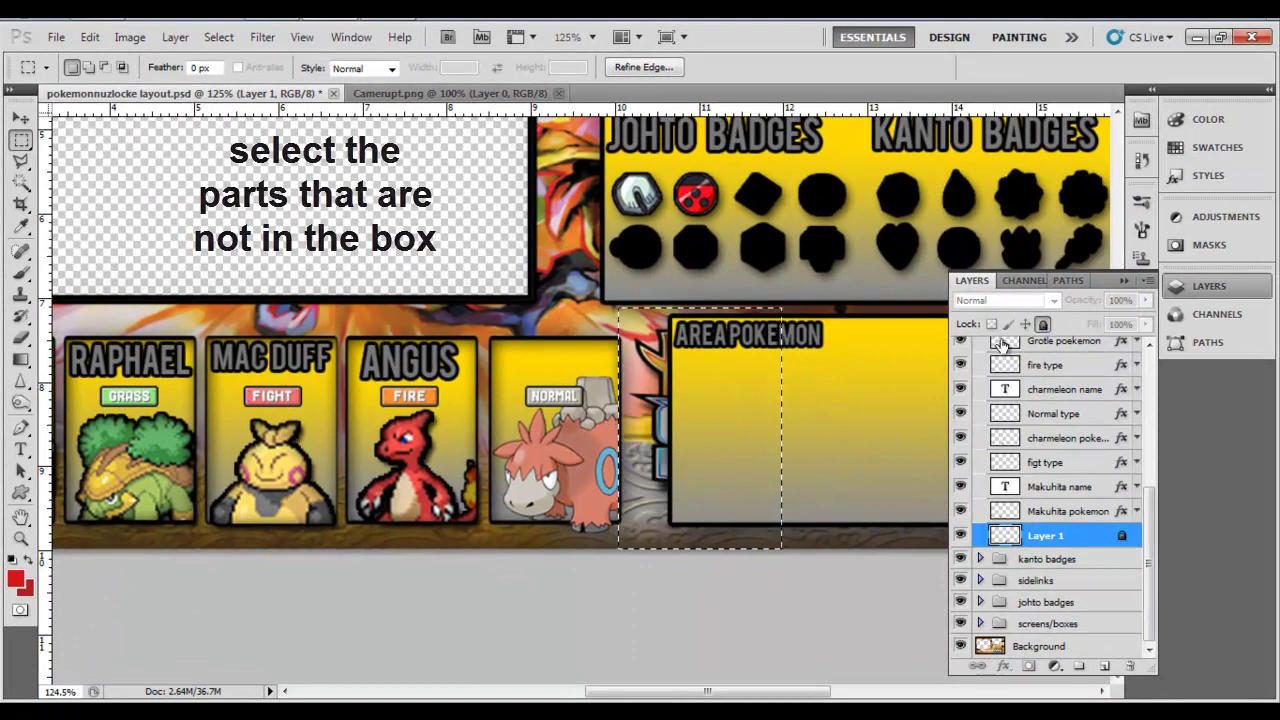
left_click(473, 556)
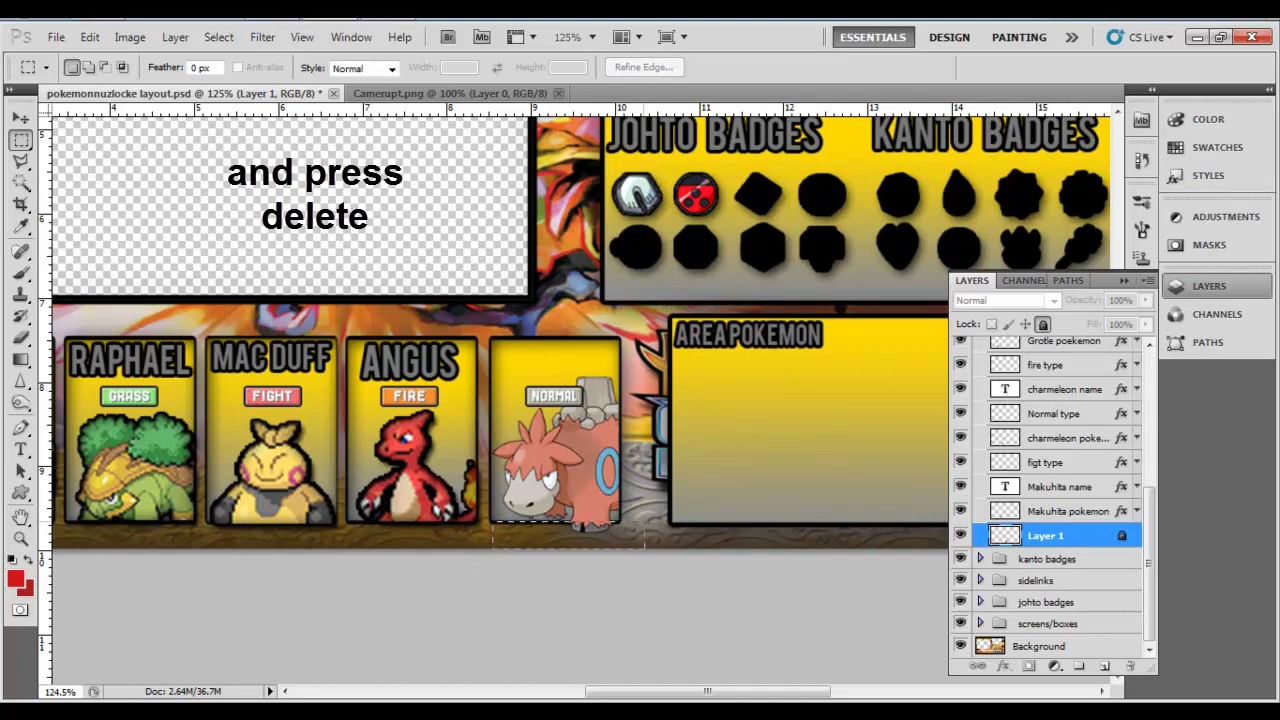
left_click_drag(645, 548, 645, 548)
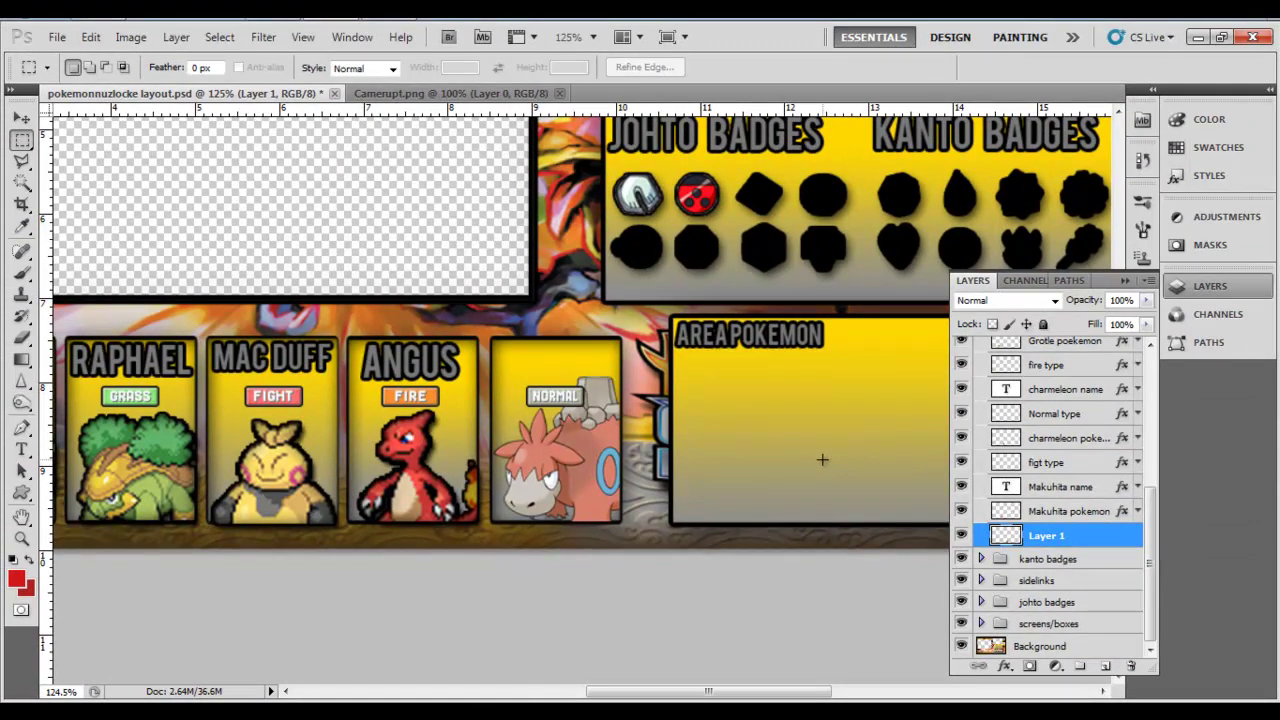
Step: Move the Camerupt slightly down, trim off the part below the sixth party box, and clear the selection
left_click(22, 119)
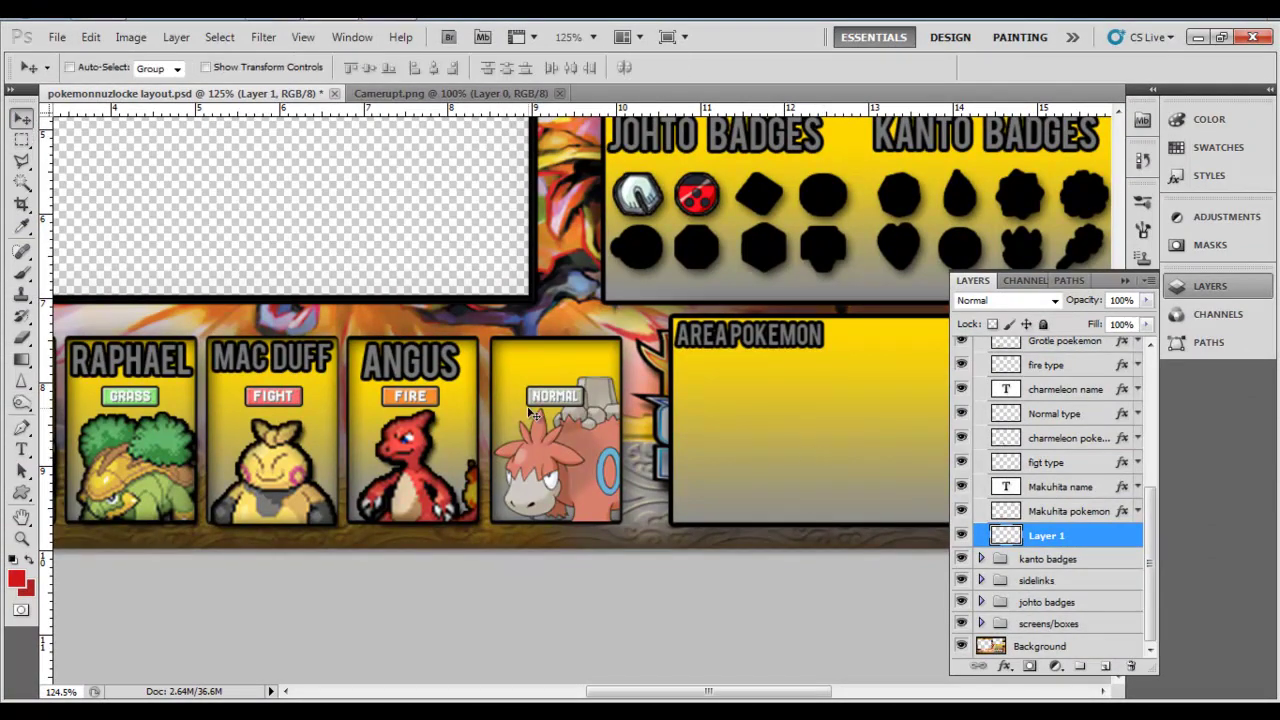
left_click_drag(622, 459, 620, 480)
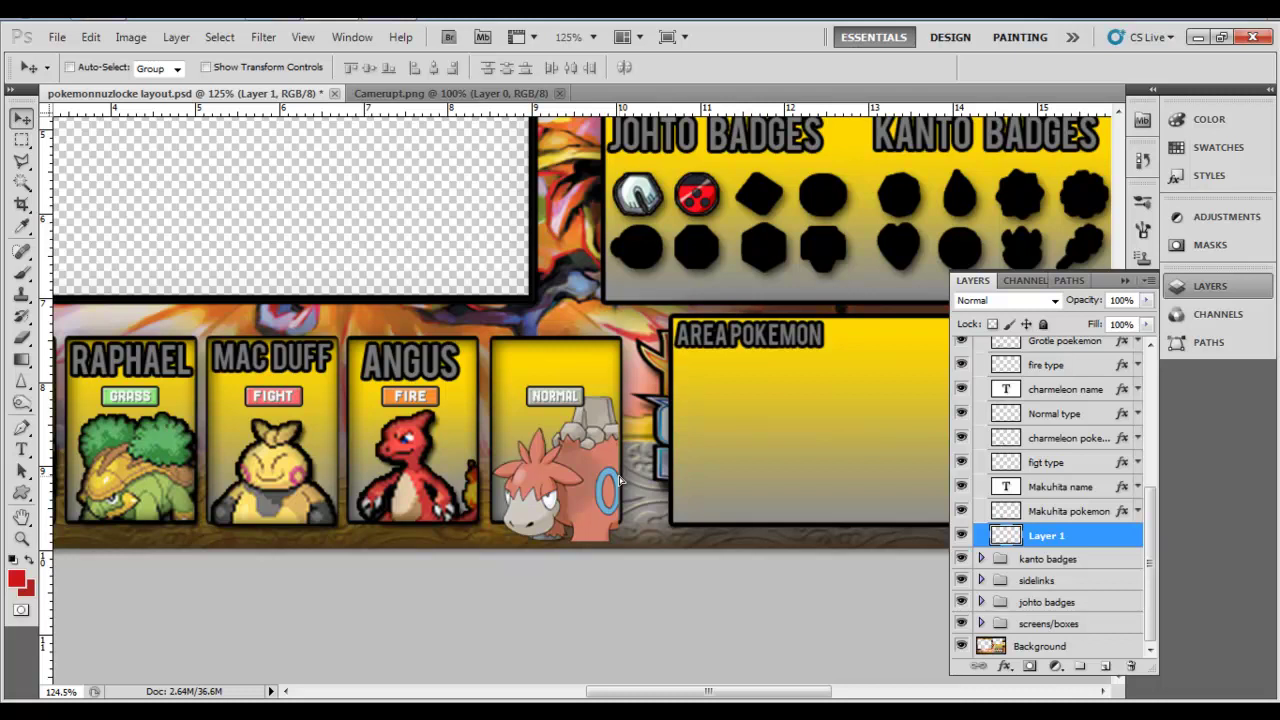
left_click(20, 140)
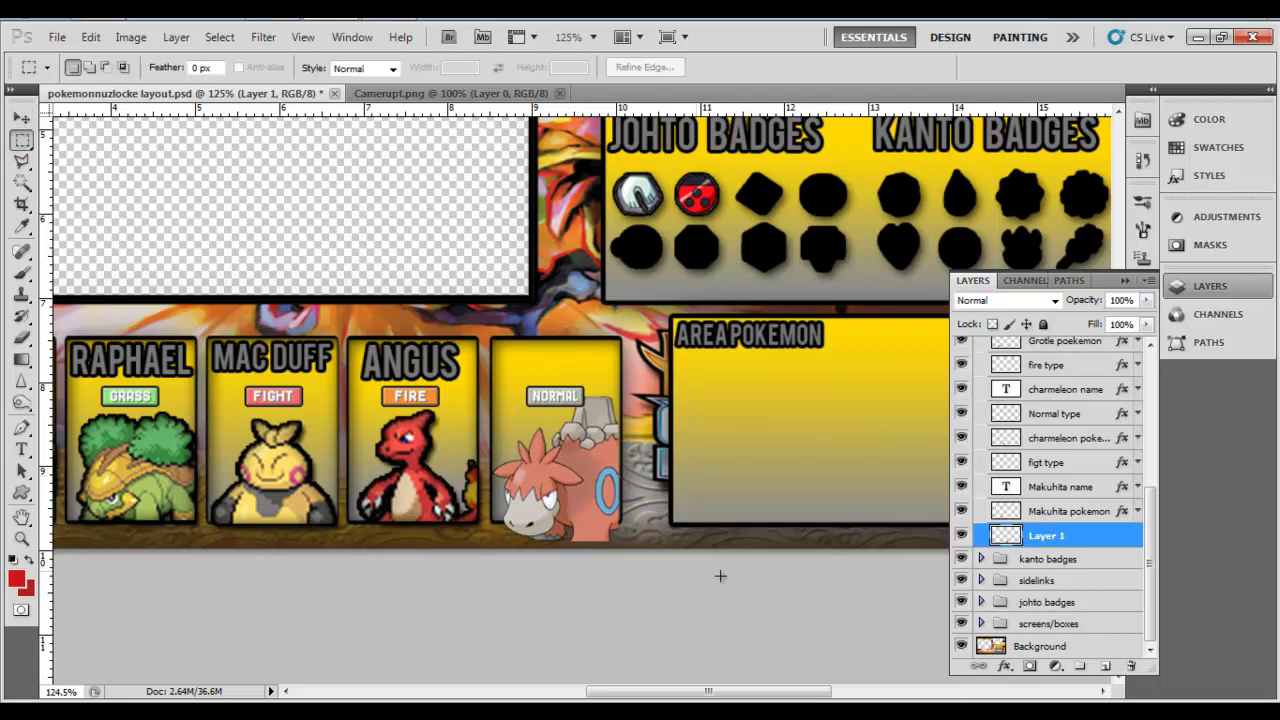
left_click_drag(470, 528, 470, 522)
key("Delete")
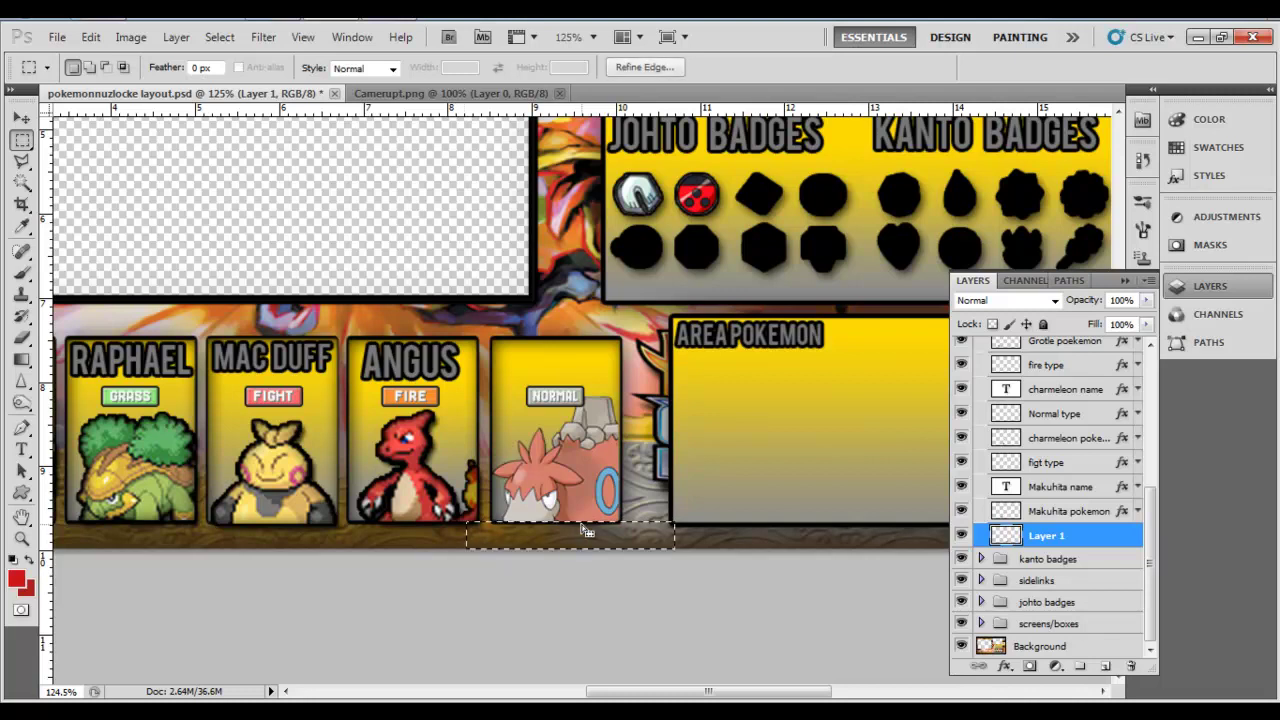
key("ctrl+d")
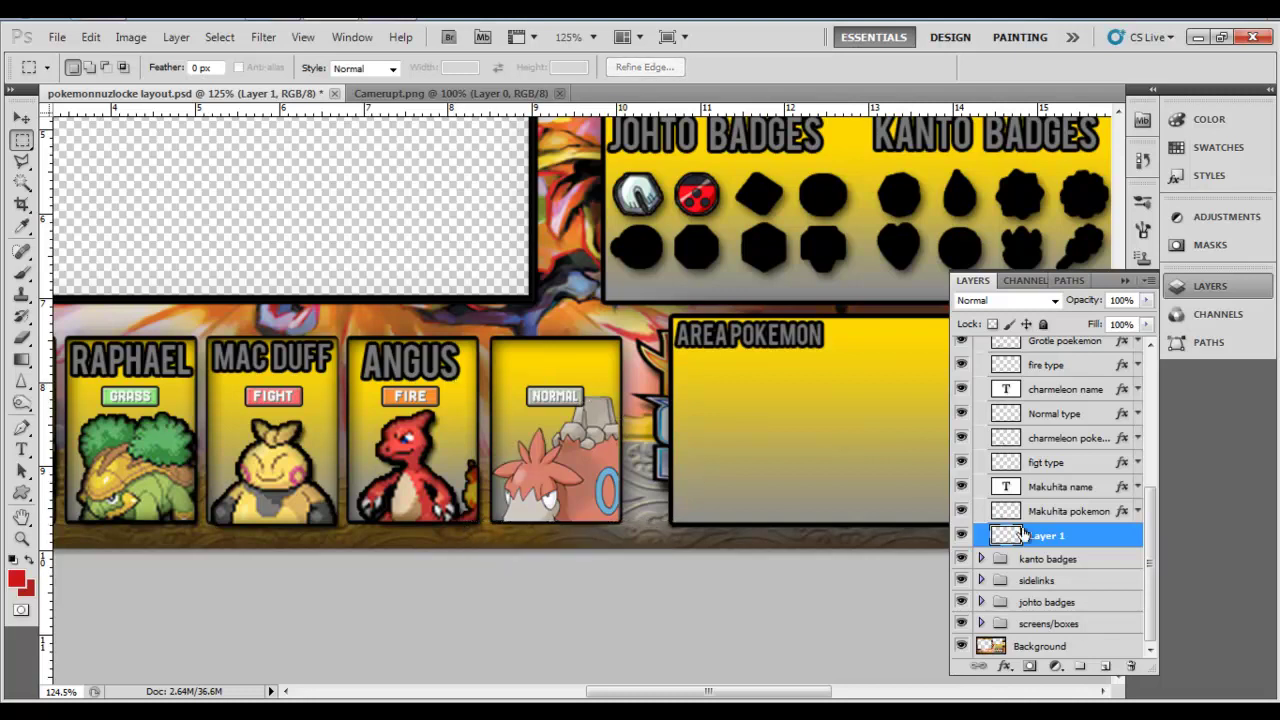
Step: Delete the Normal type layer from the pokemon group
left_click(16, 119)
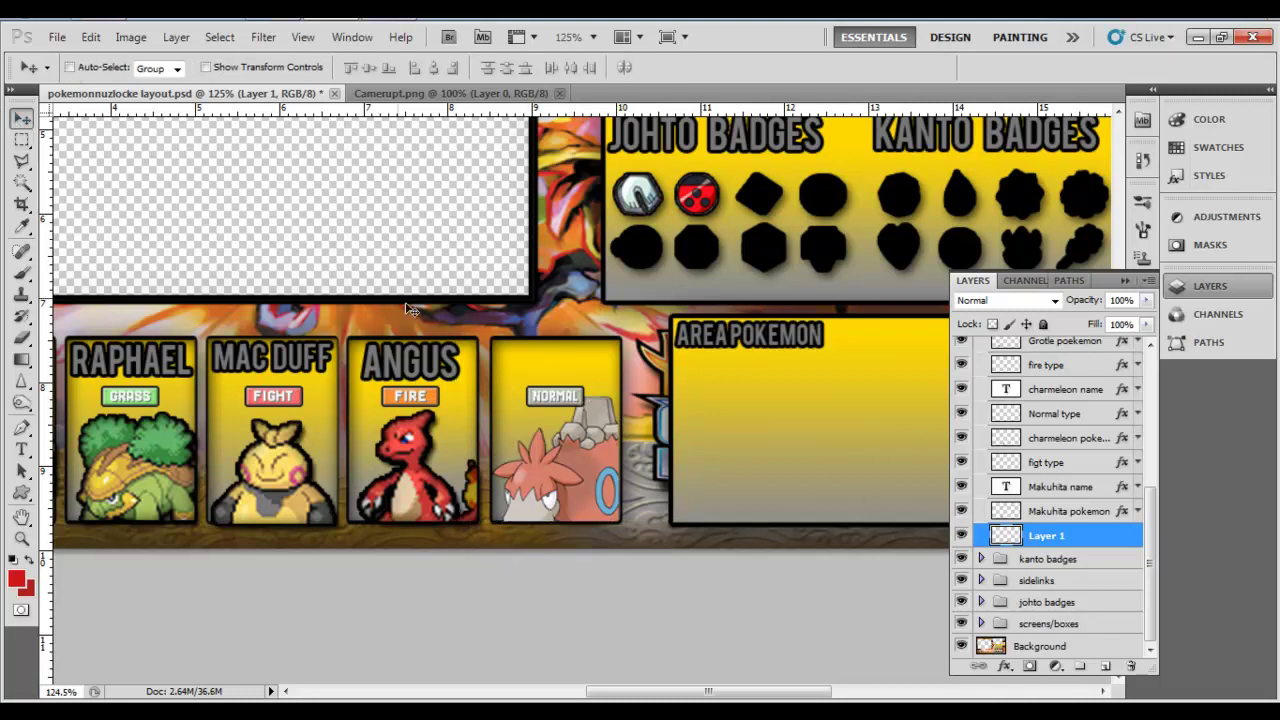
left_click(1066, 415)
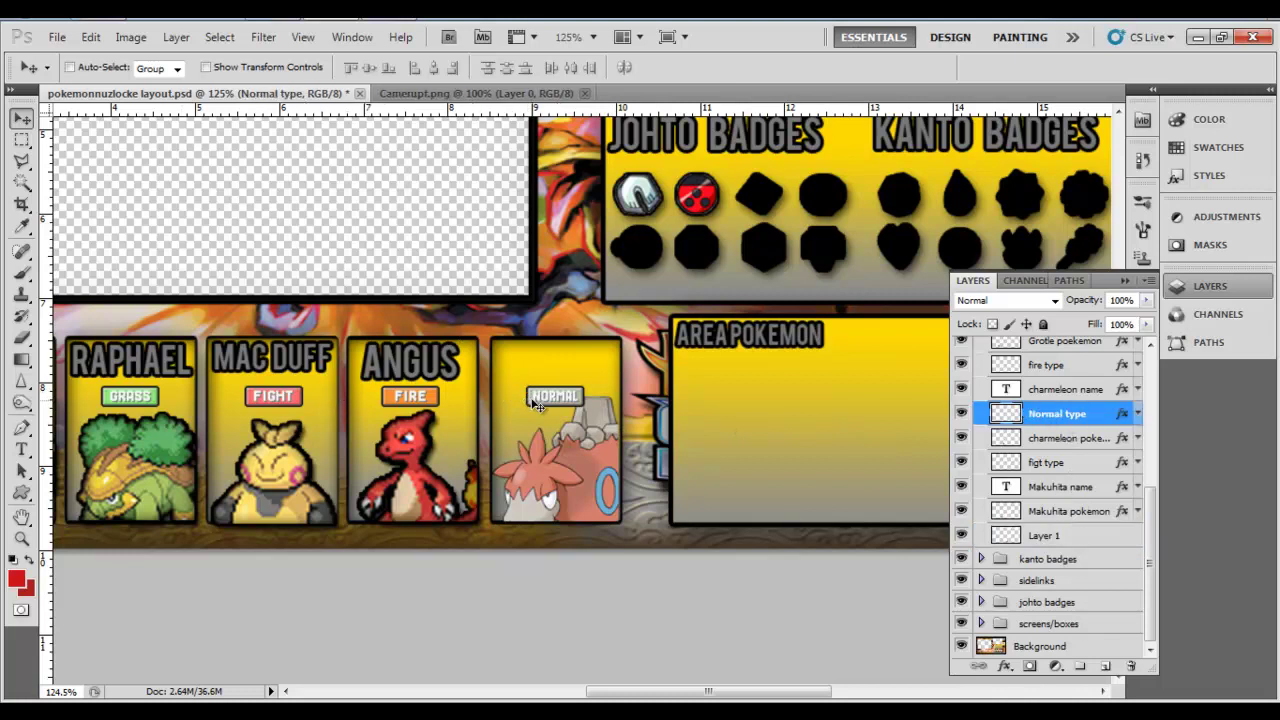
key("Delete")
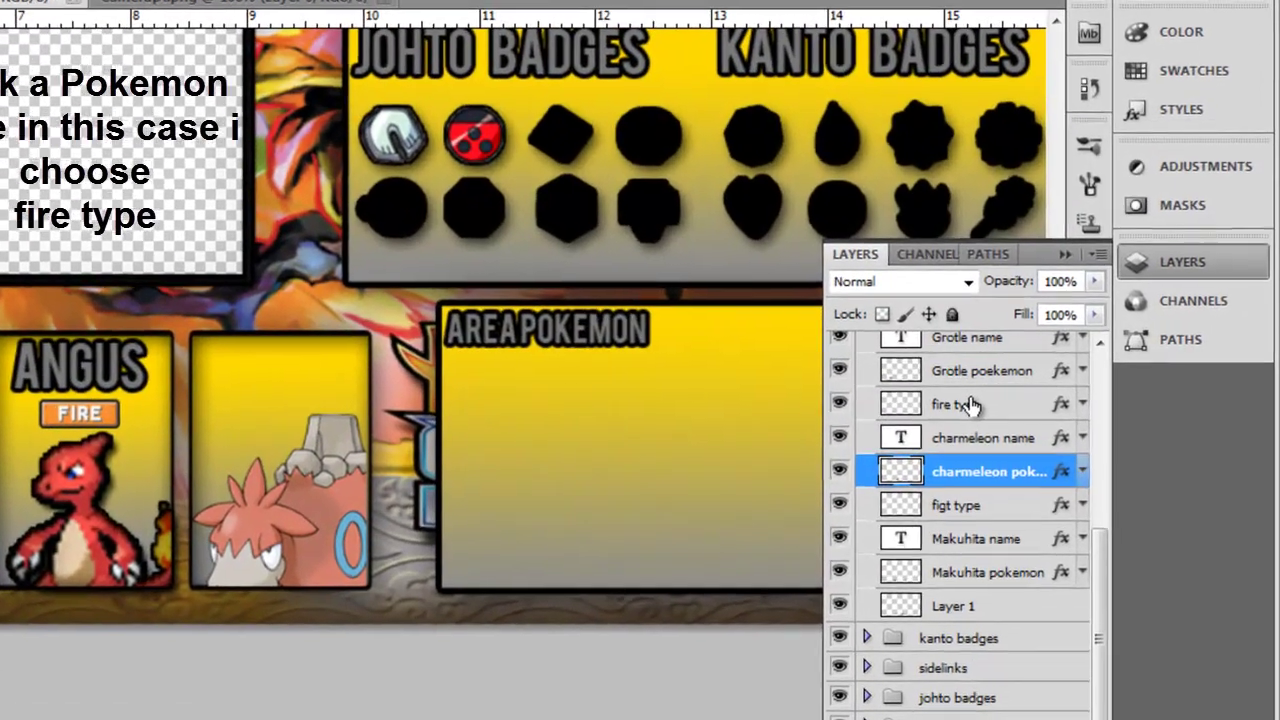
Step: Try to copy and paste the fire type layer, and undo the pasted artwork
left_click(1060, 391)
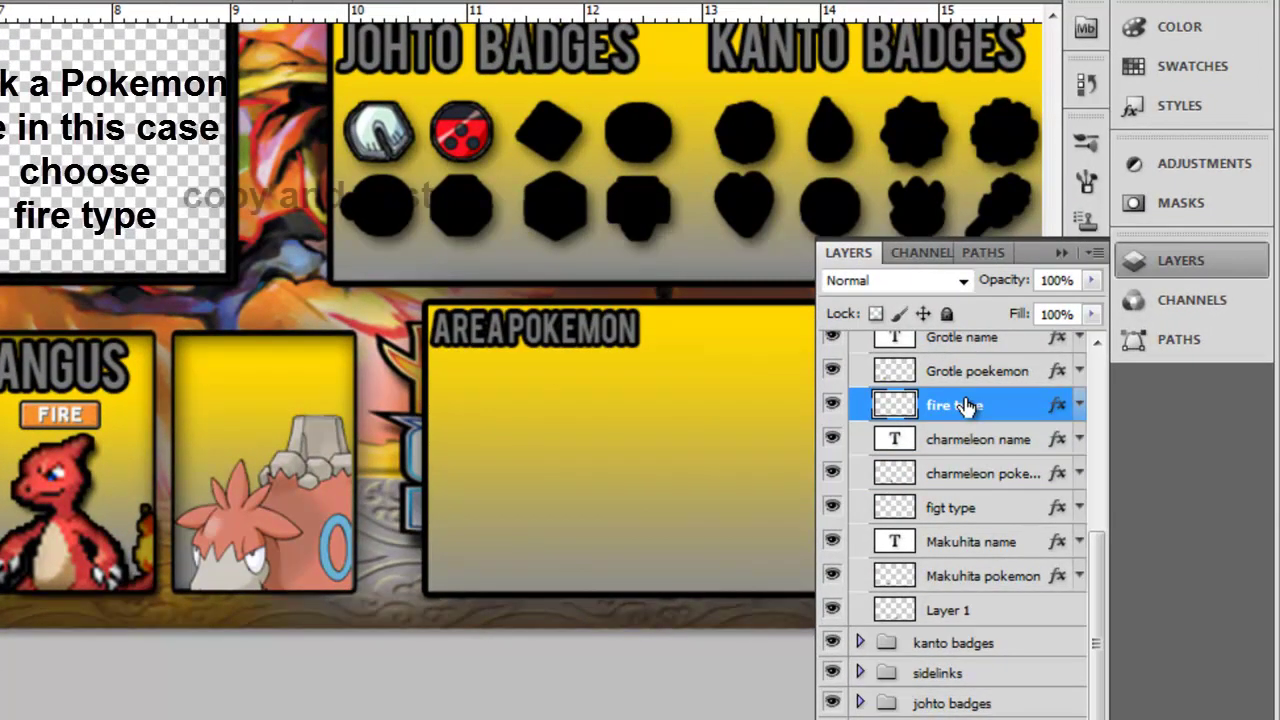
right_click(1060, 391)
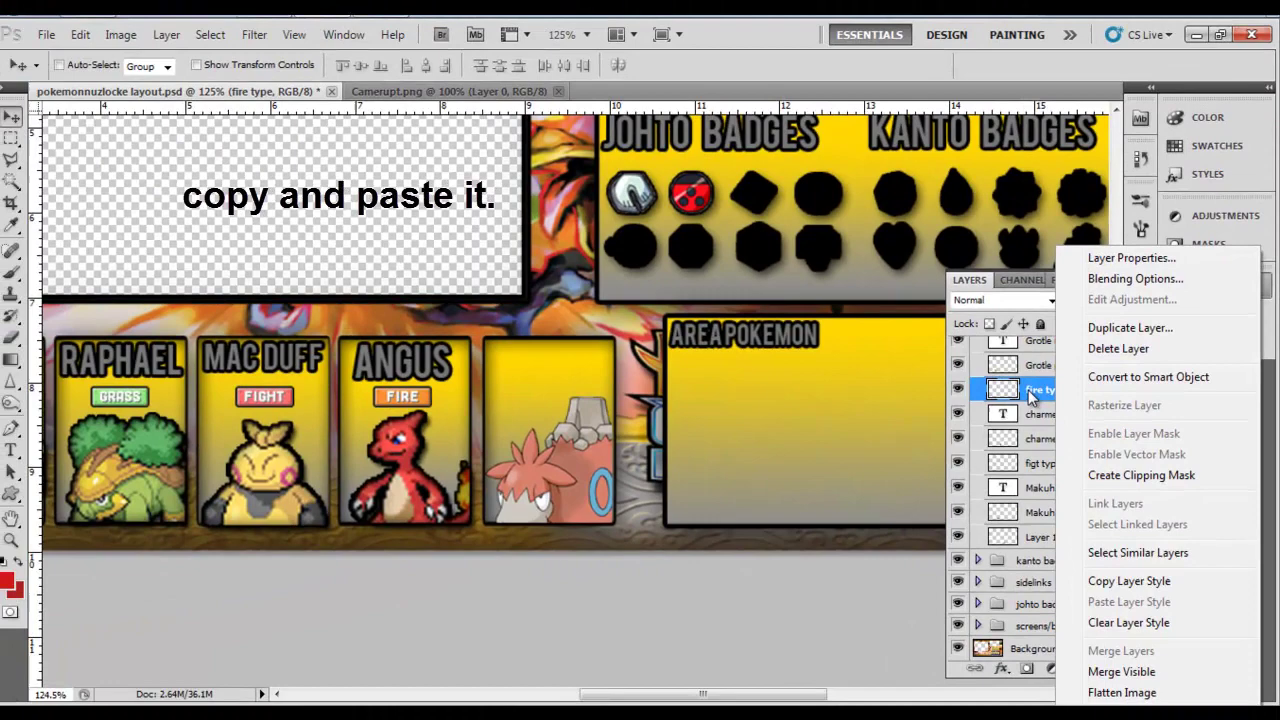
left_click(921, 413)
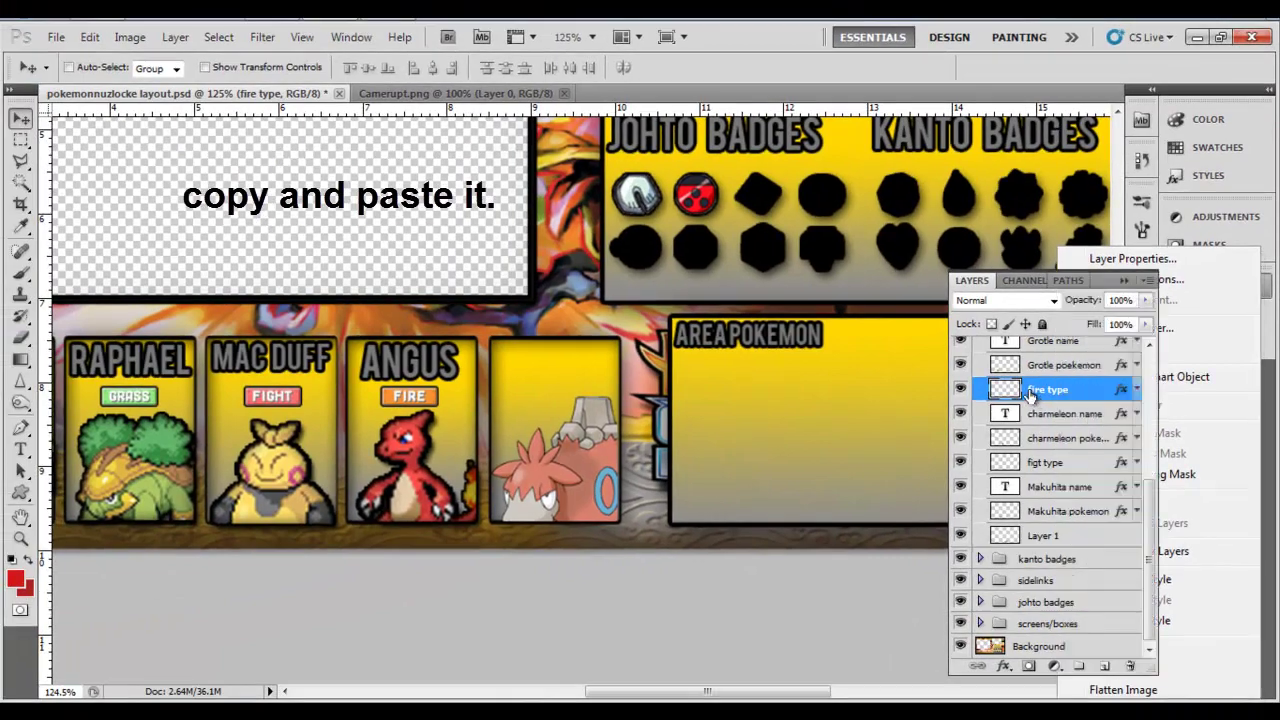
key("ctrl+v")
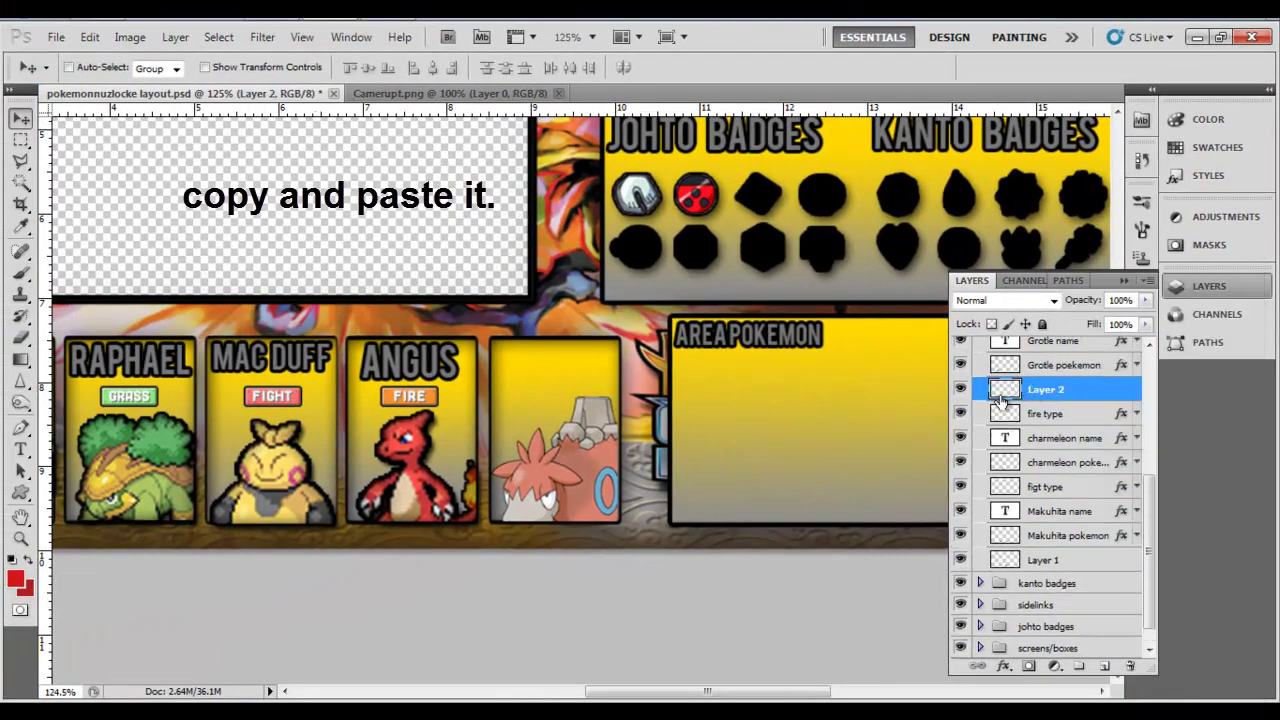
key("ctrl+z")
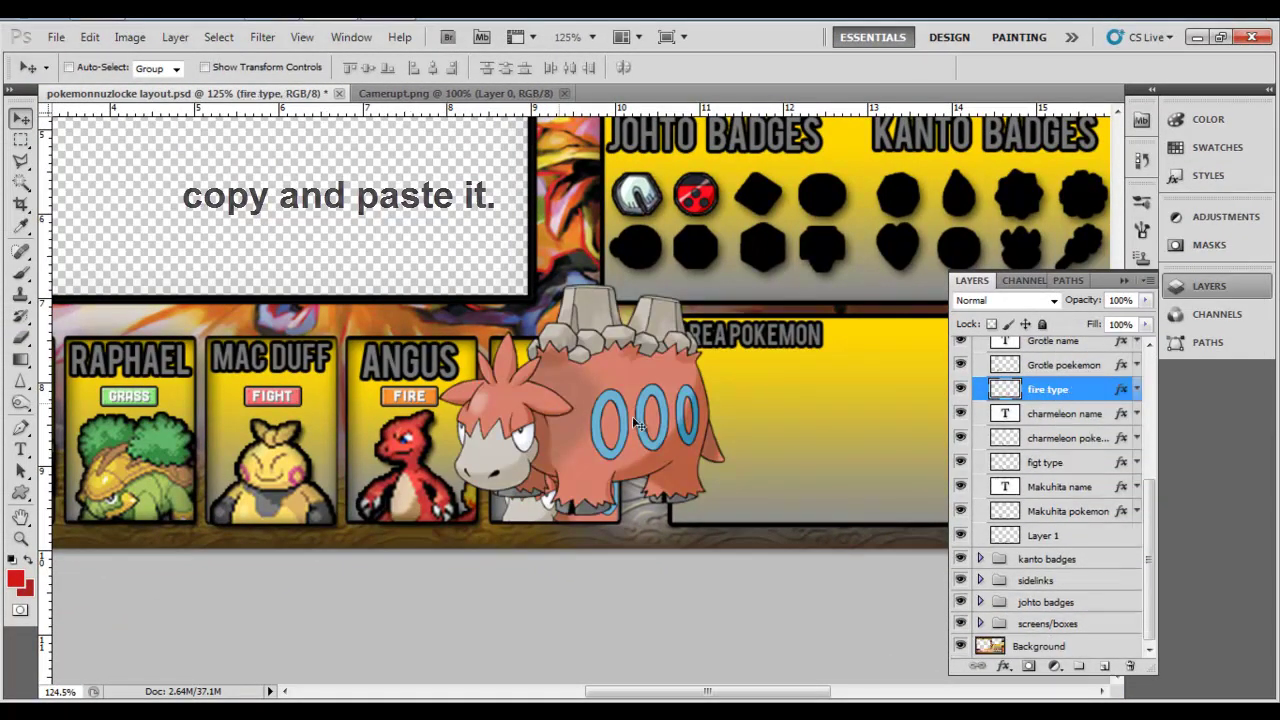
right_click(1013, 390)
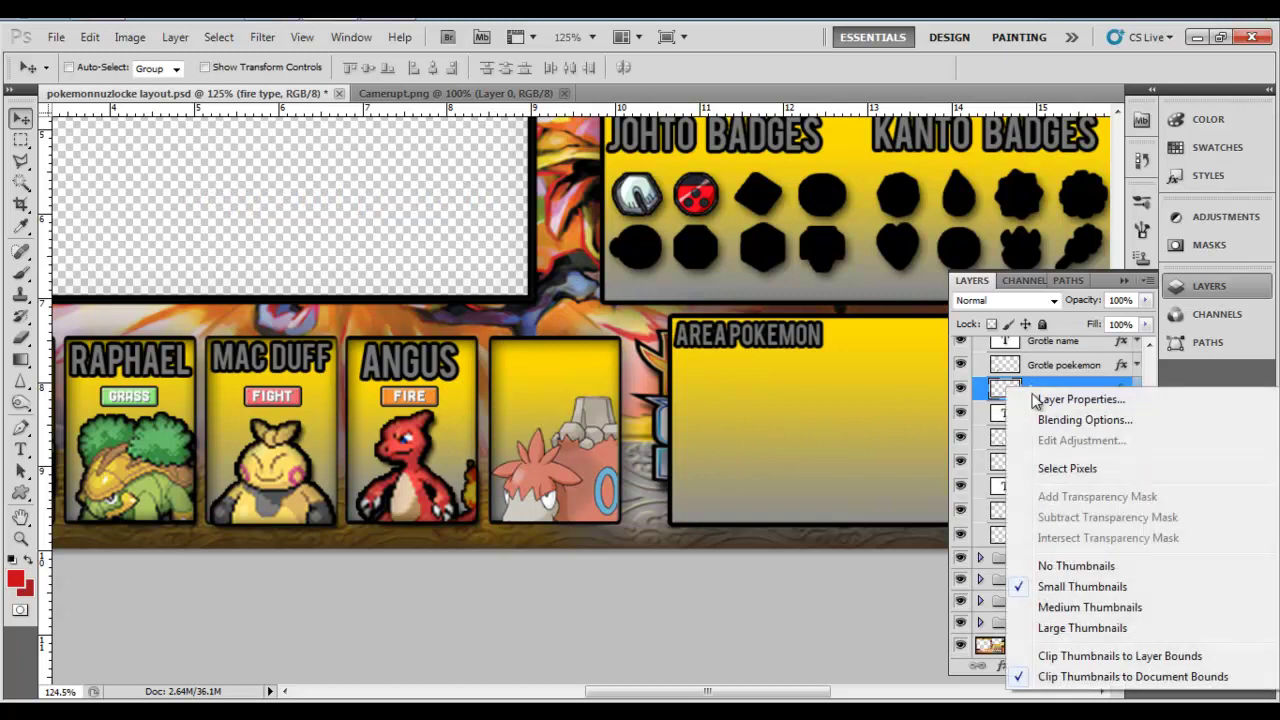
left_click(1010, 386)
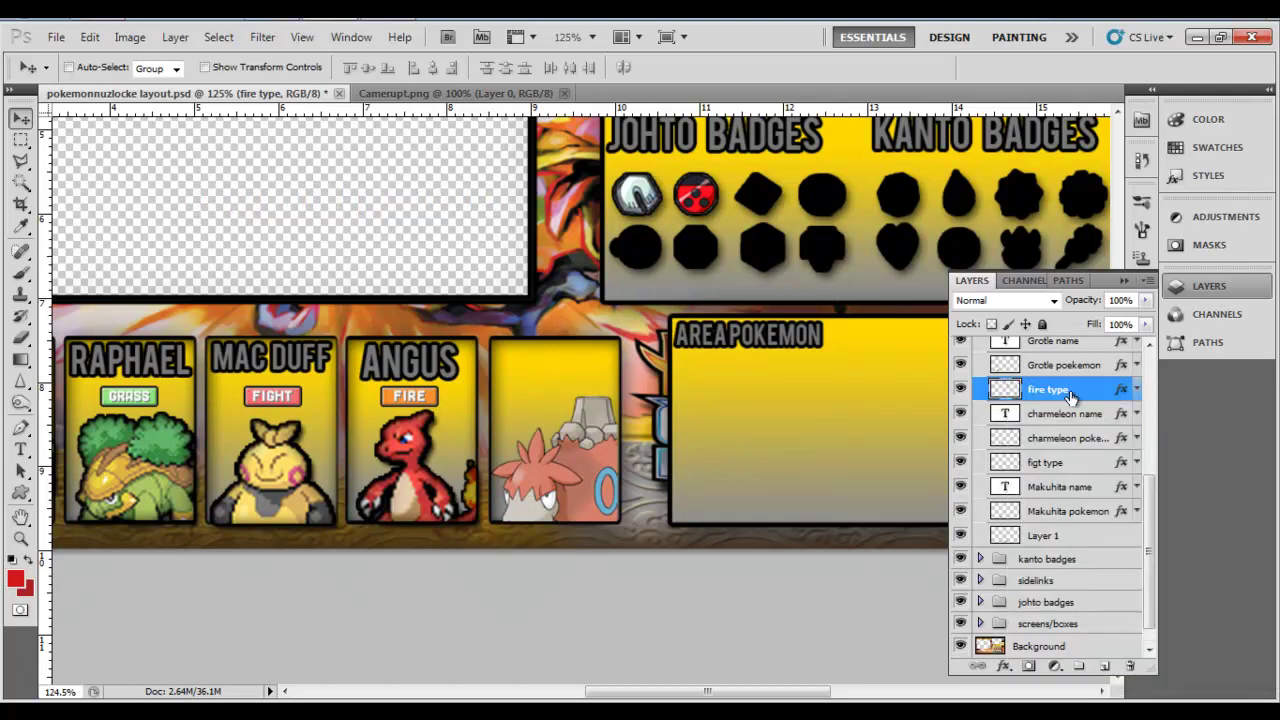
key("ctrl+v")
left_click_drag(640, 492, 658, 445)
key("ctrl+z")
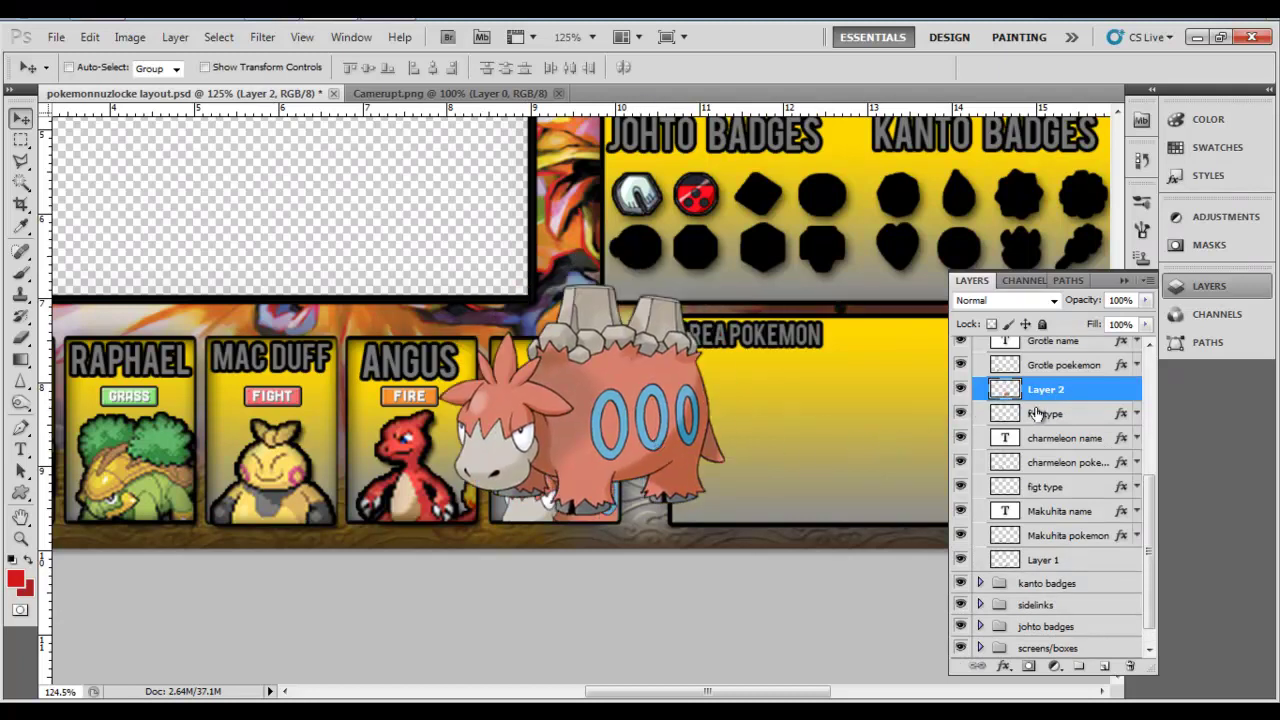
key("ctrl+z")
key("ctrl+z")
Step: Duplicate the fire type layer as "fire type copy" in pokemonnuzlocke layout.psd
left_click(1068, 415)
right_click(1064, 414)
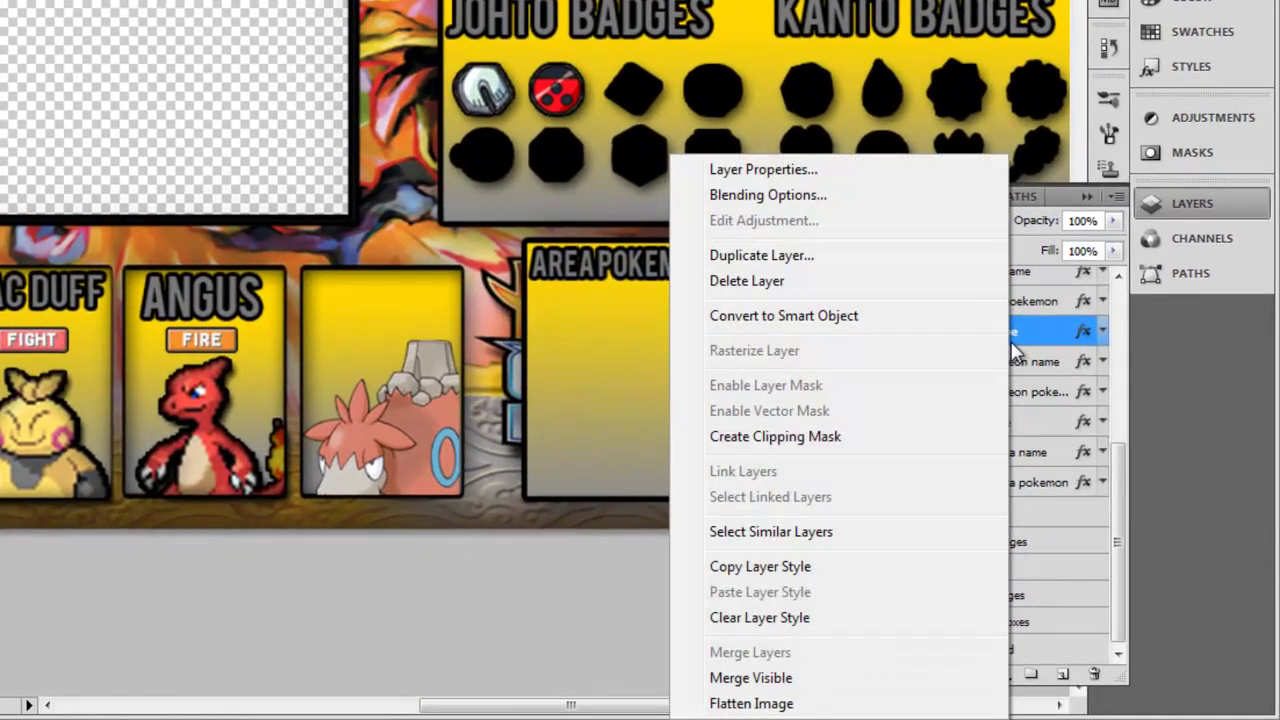
left_click(762, 255)
left_click(454, 120)
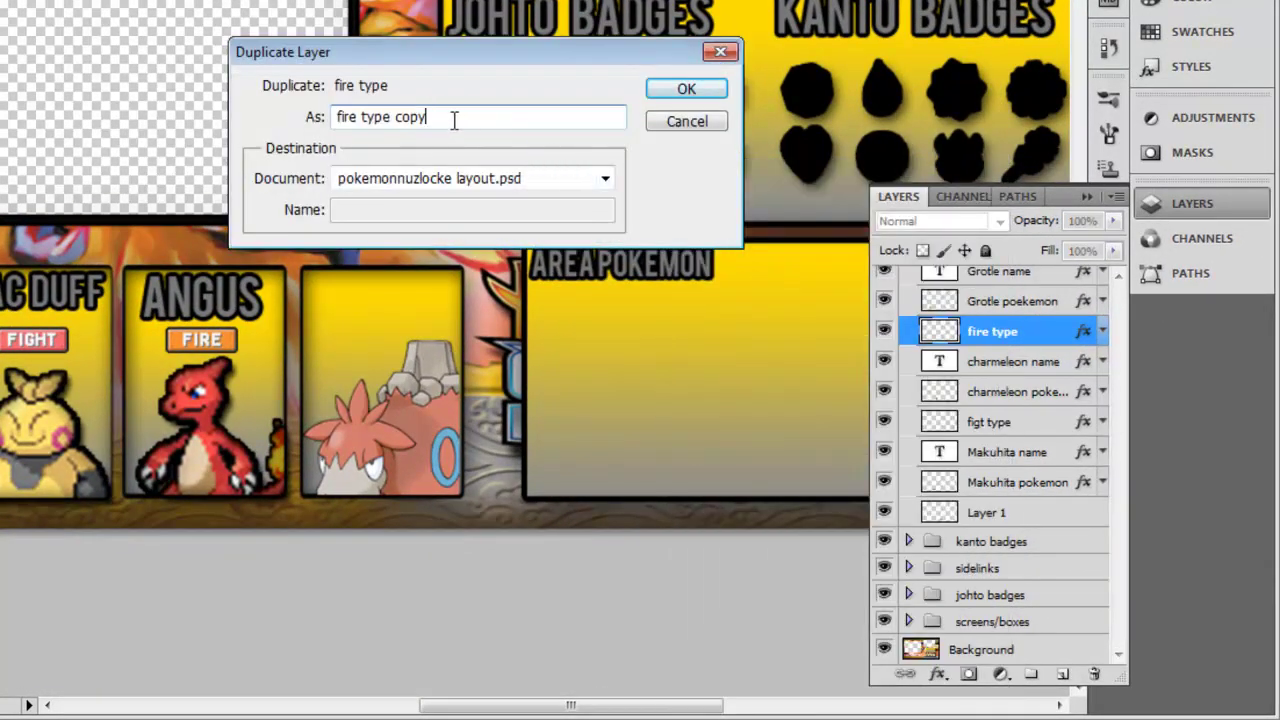
left_click(697, 93)
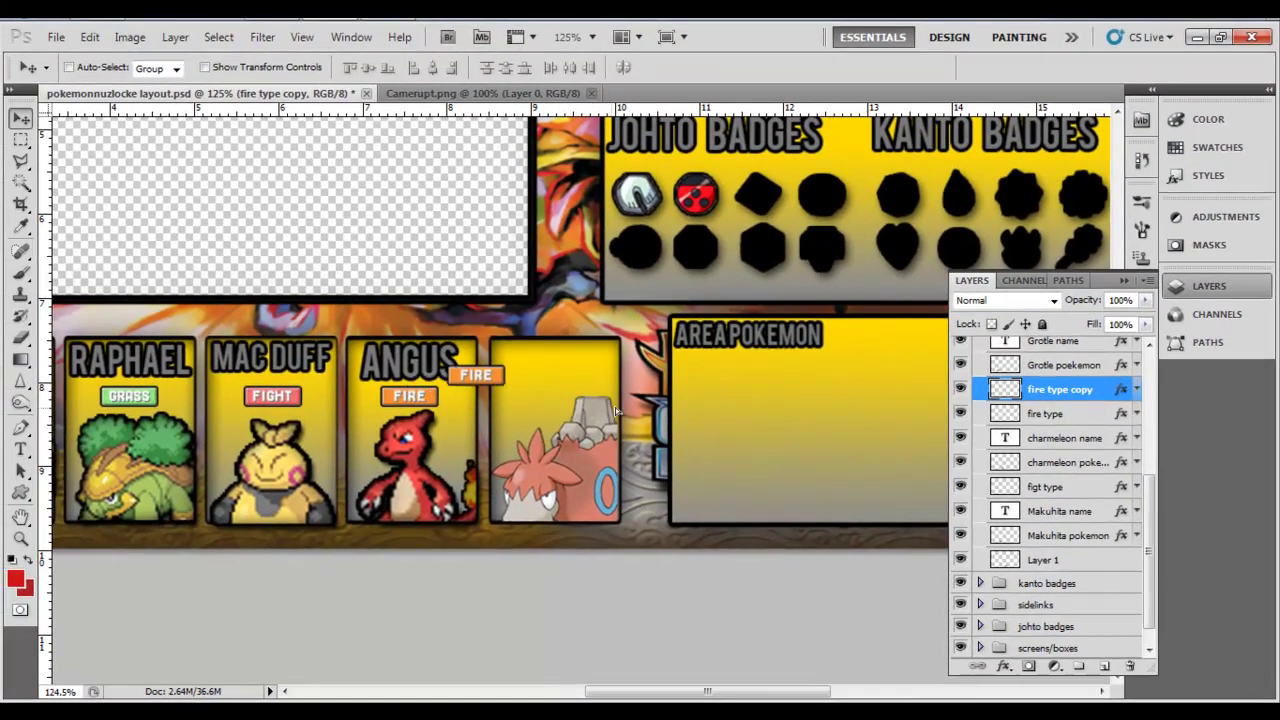
Step: Move the duplicated fire type badge into the sixth party box above the Camerupt's head, level with the other type badges
left_click_drag(618, 410, 673, 428)
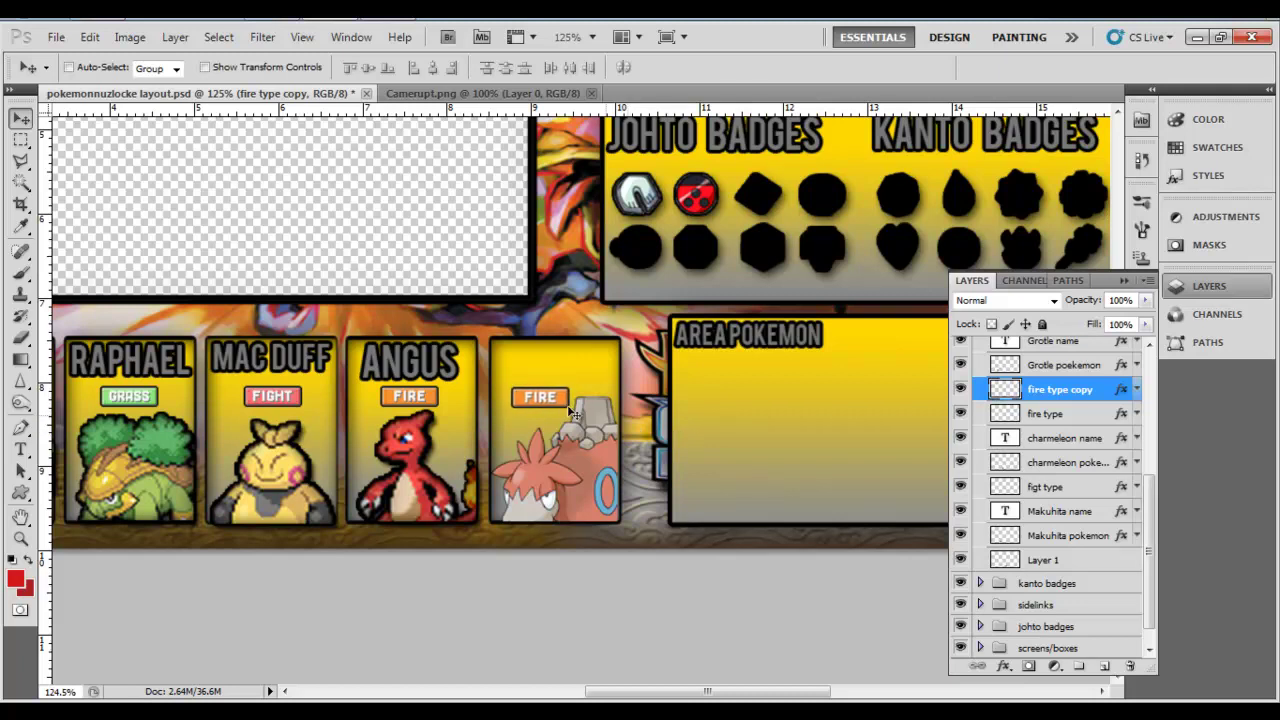
left_click_drag(566, 405, 554, 399)
key("ctrl+z")
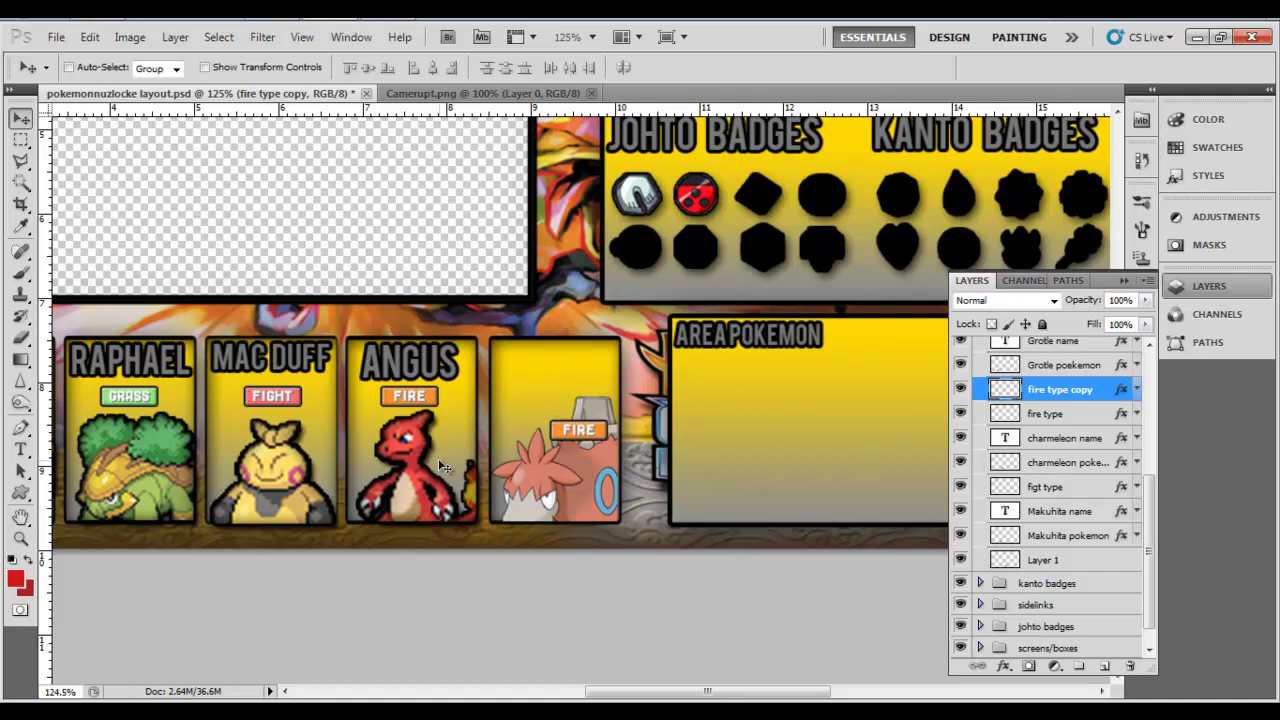
key("ctrl+alt+z")
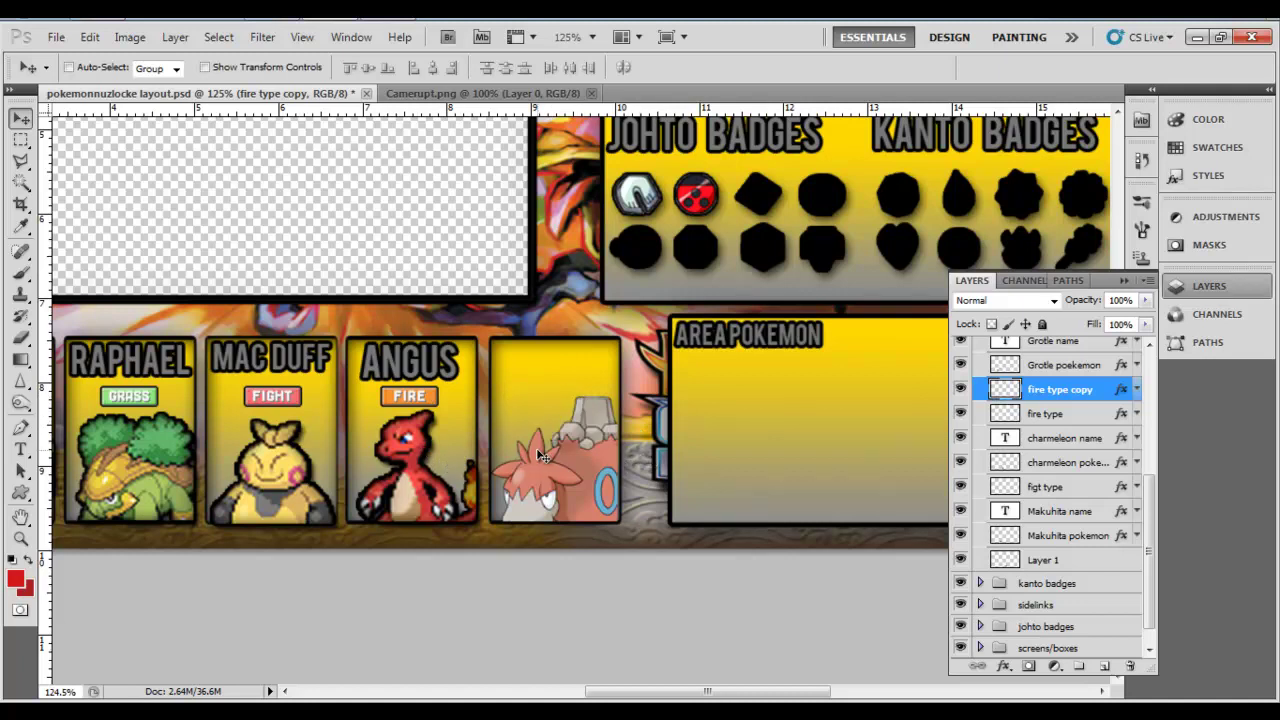
key("ctrl+shift+z")
left_click_drag(596, 428, 553, 397)
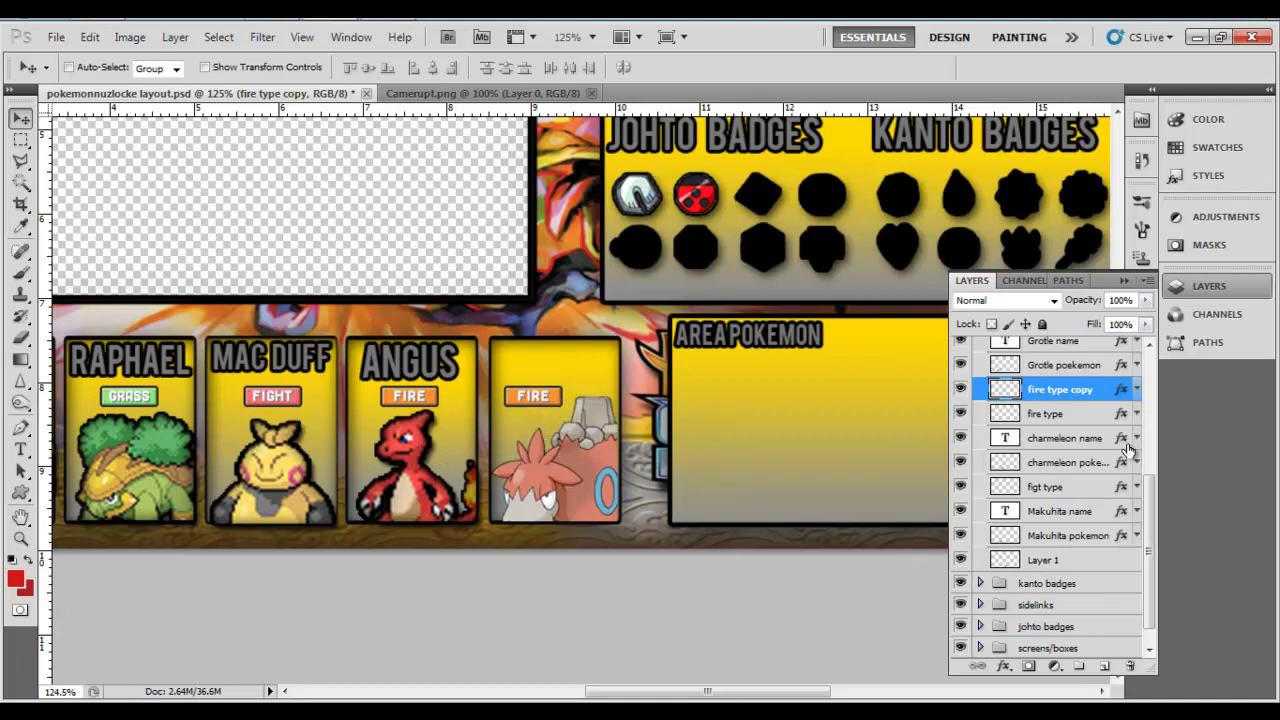
Step: Copy the layer style of the charmeleon pokemon layer
left_click(1062, 462)
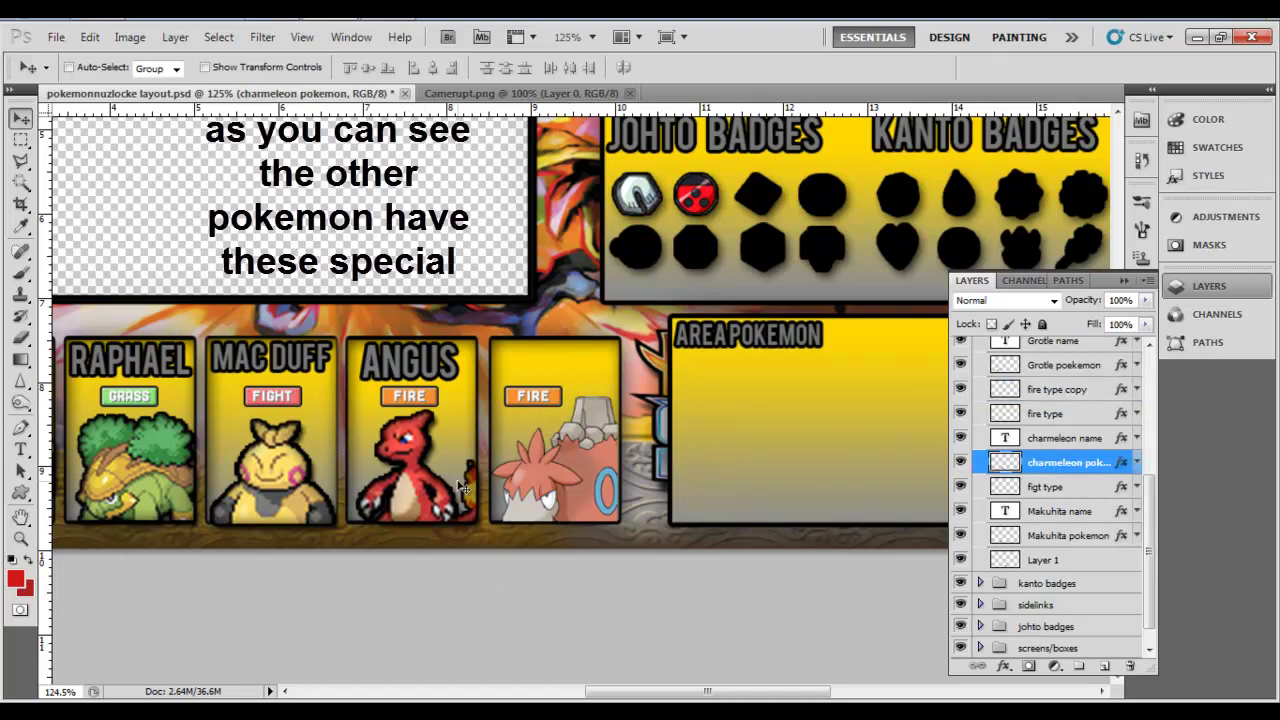
right_click(1070, 462)
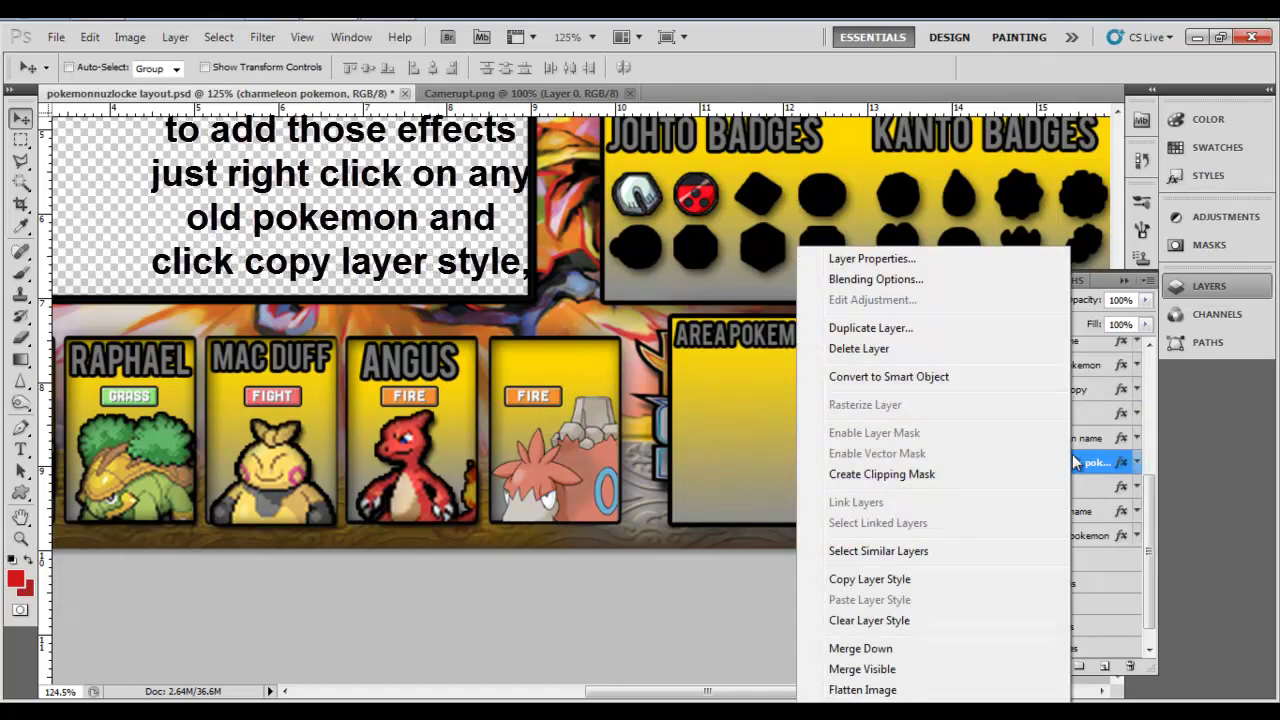
left_click(886, 580)
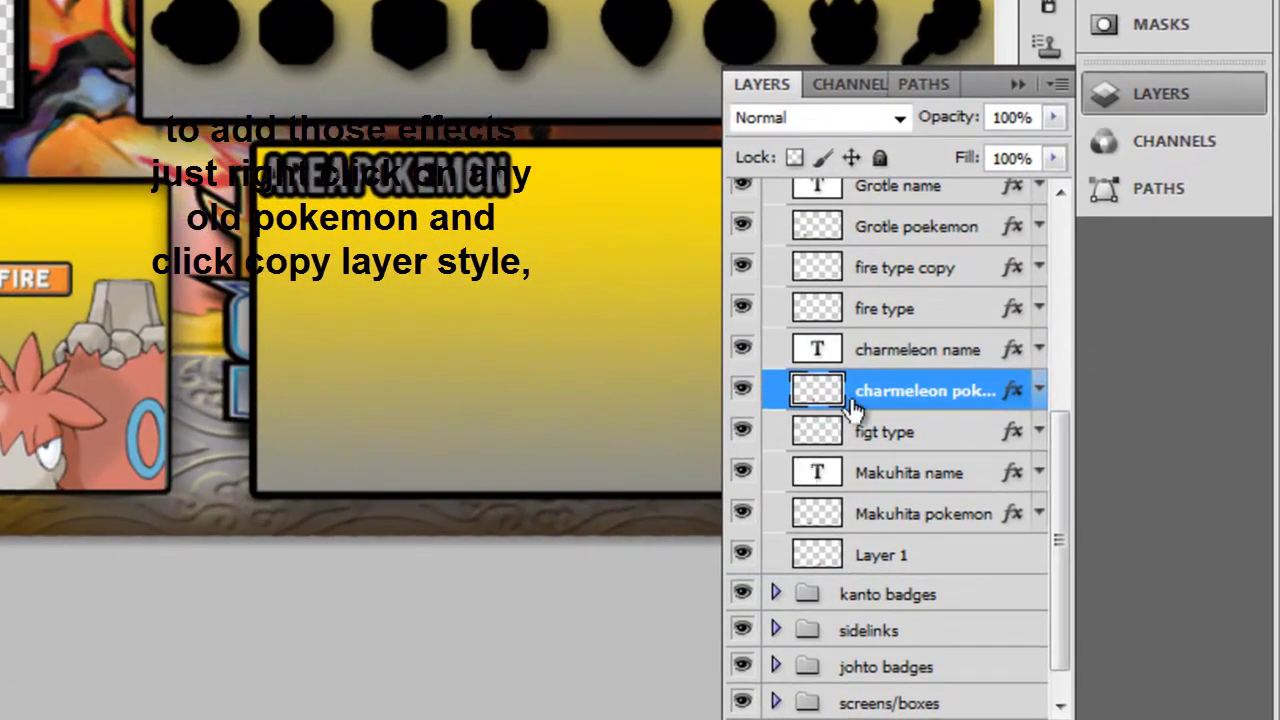
Step: Copy the charmeleon pokemon layer's style again and select Layer 1, which holds the Camerupt
right_click(911, 393)
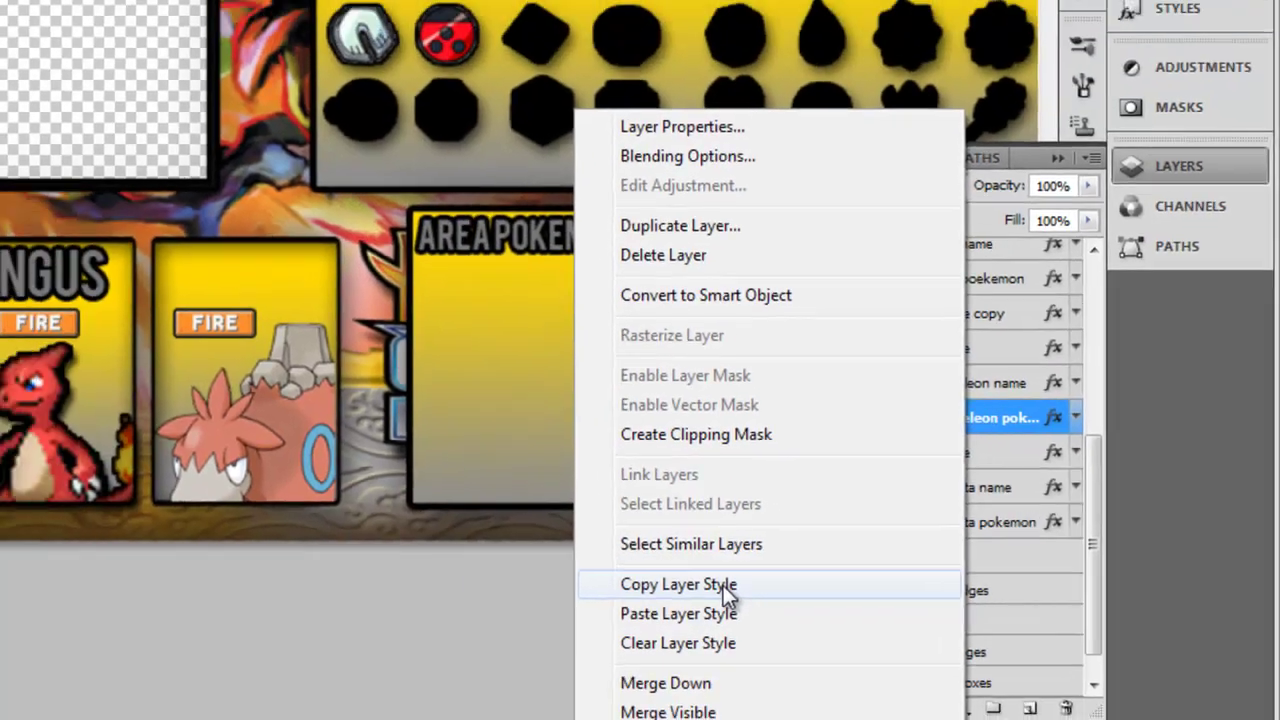
left_click(626, 621)
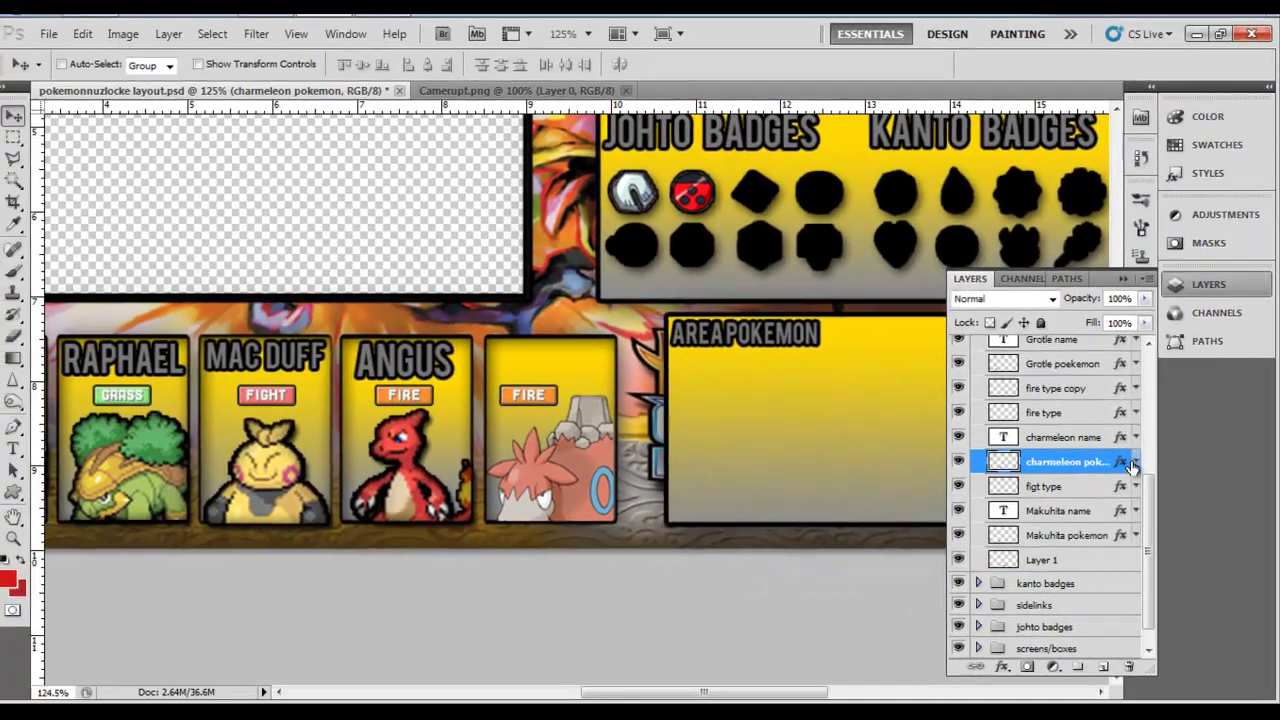
left_click_drag(1150, 508, 1088, 548)
right_click(1050, 546)
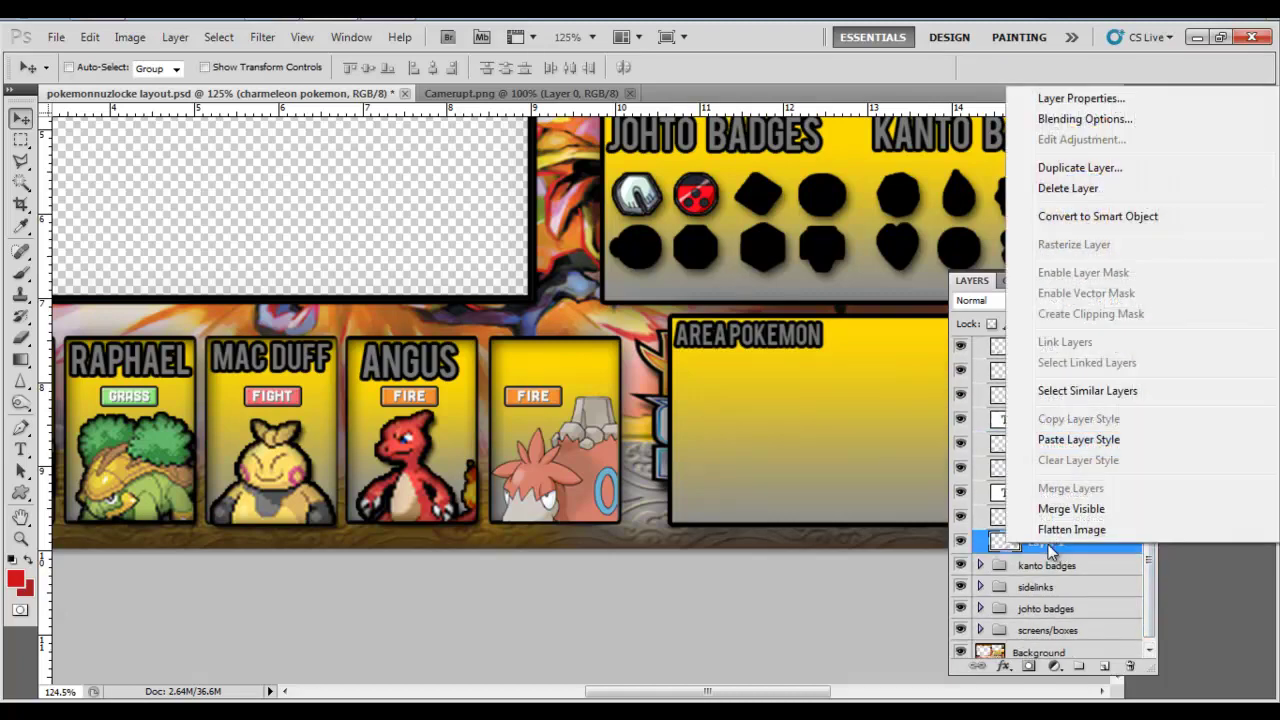
left_click(1020, 549)
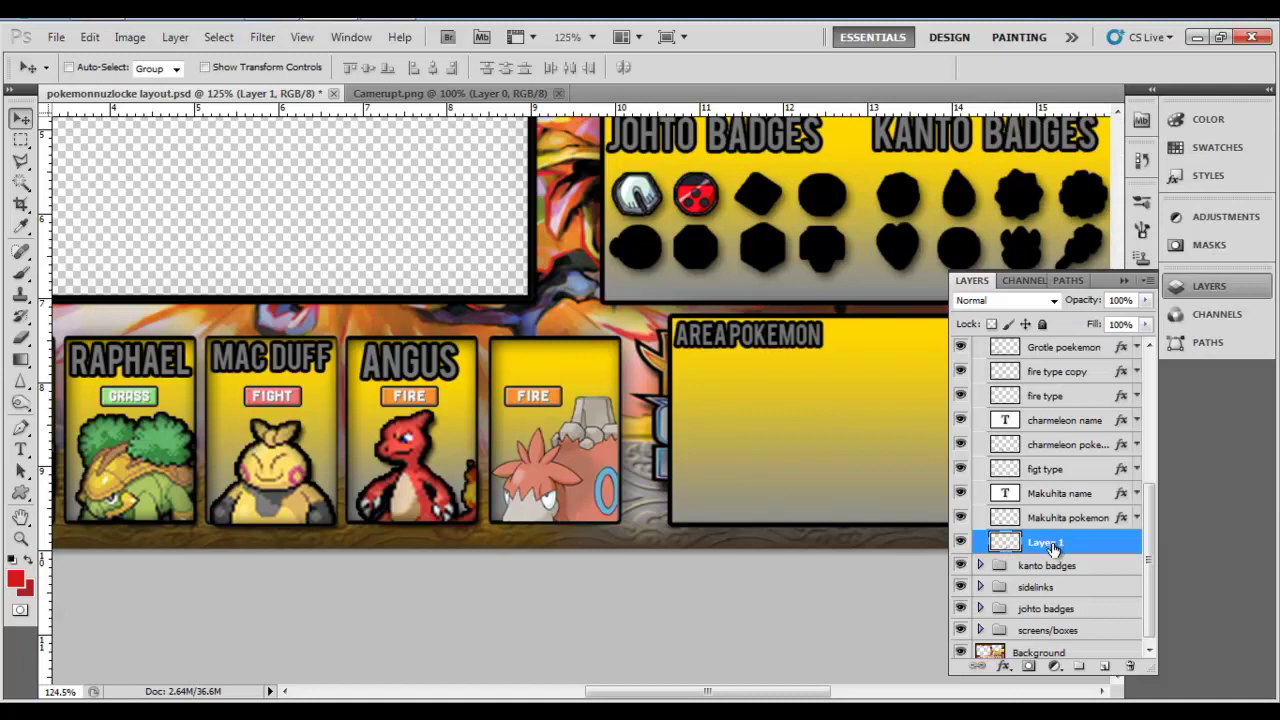
Step: Rename the Camerupt layer as "I forgot his name"
double_click(1044, 545)
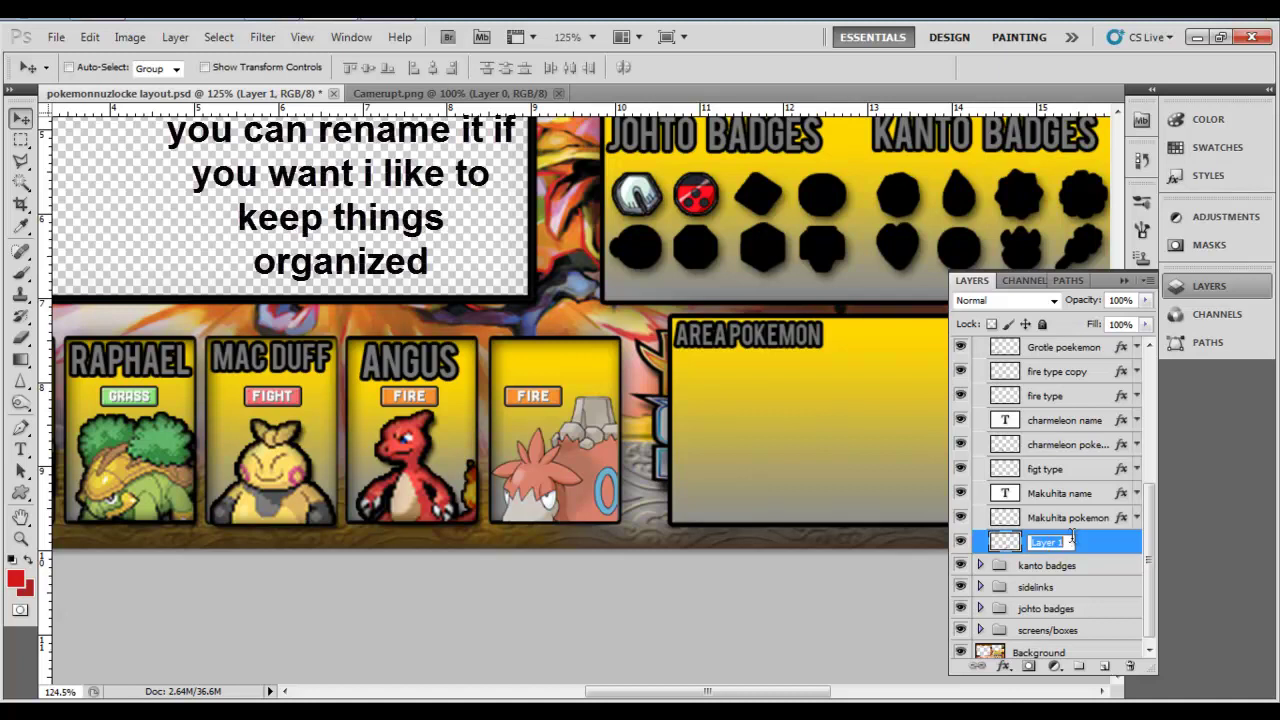
type("l")
type(" forgot his name")
key("Return")
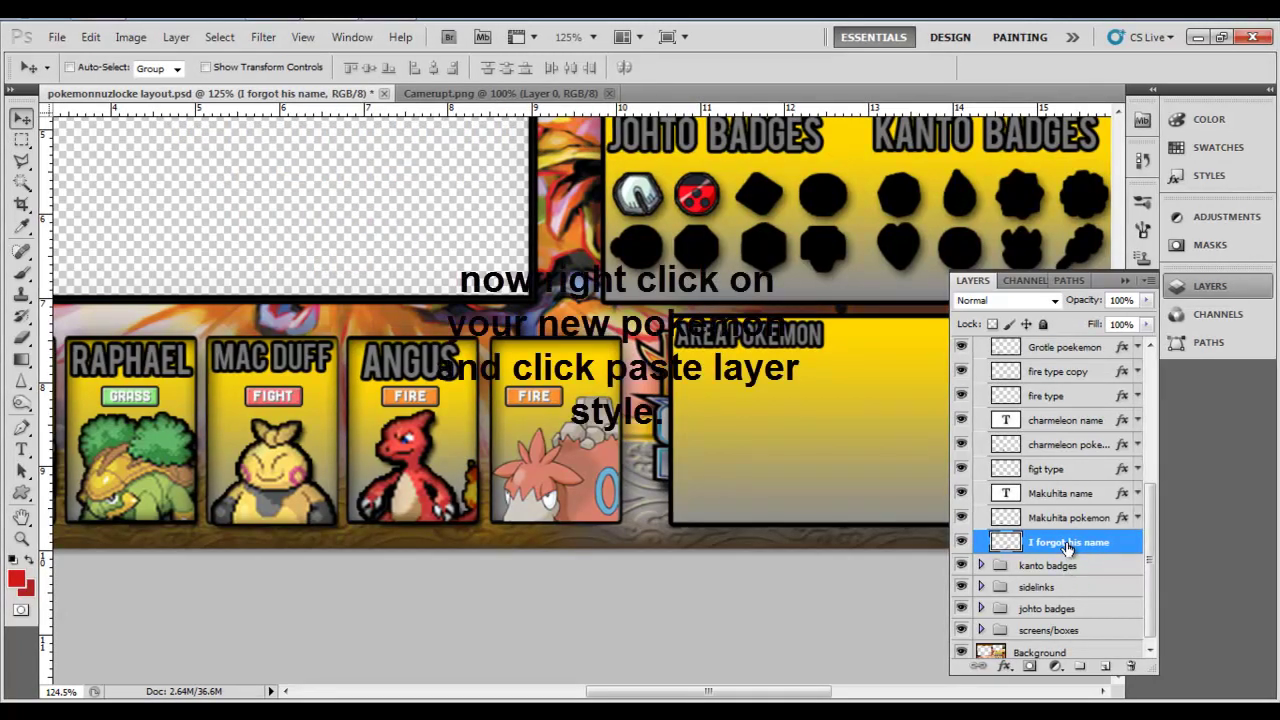
Step: Paste the copied layer style onto the "I forgot his name" layer and collapse its effects list
right_click(1070, 545)
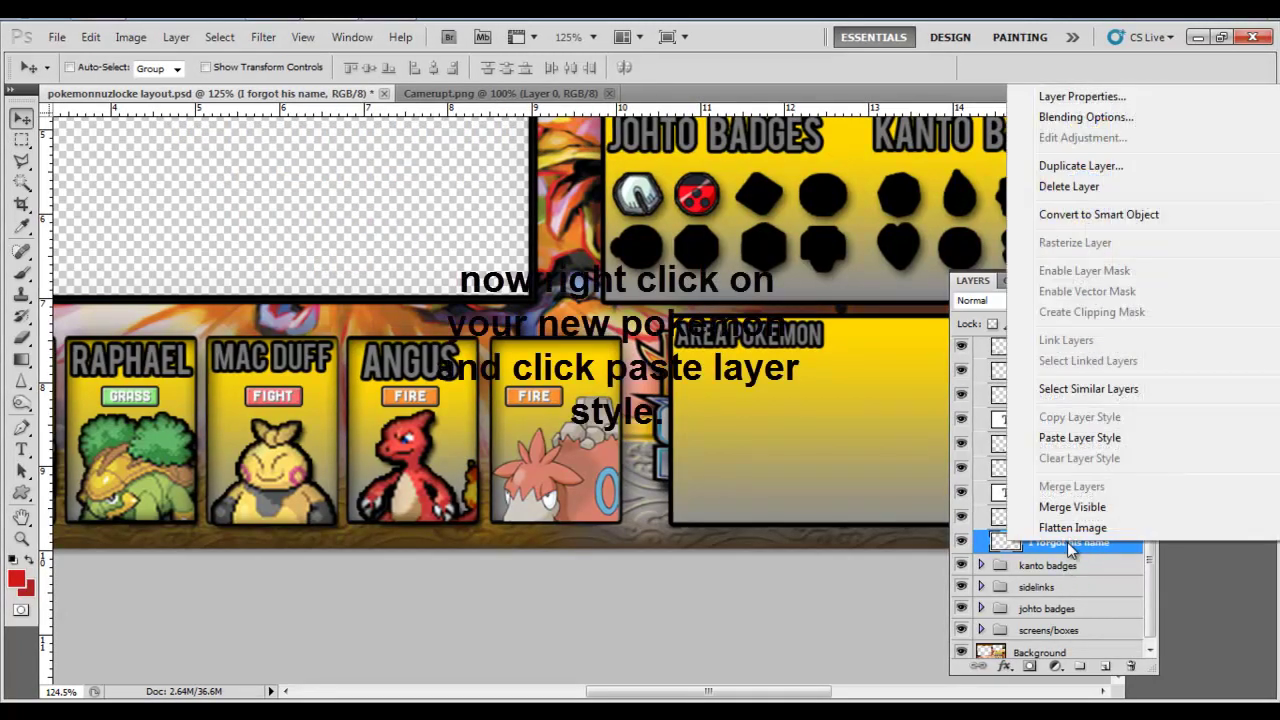
left_click(1080, 440)
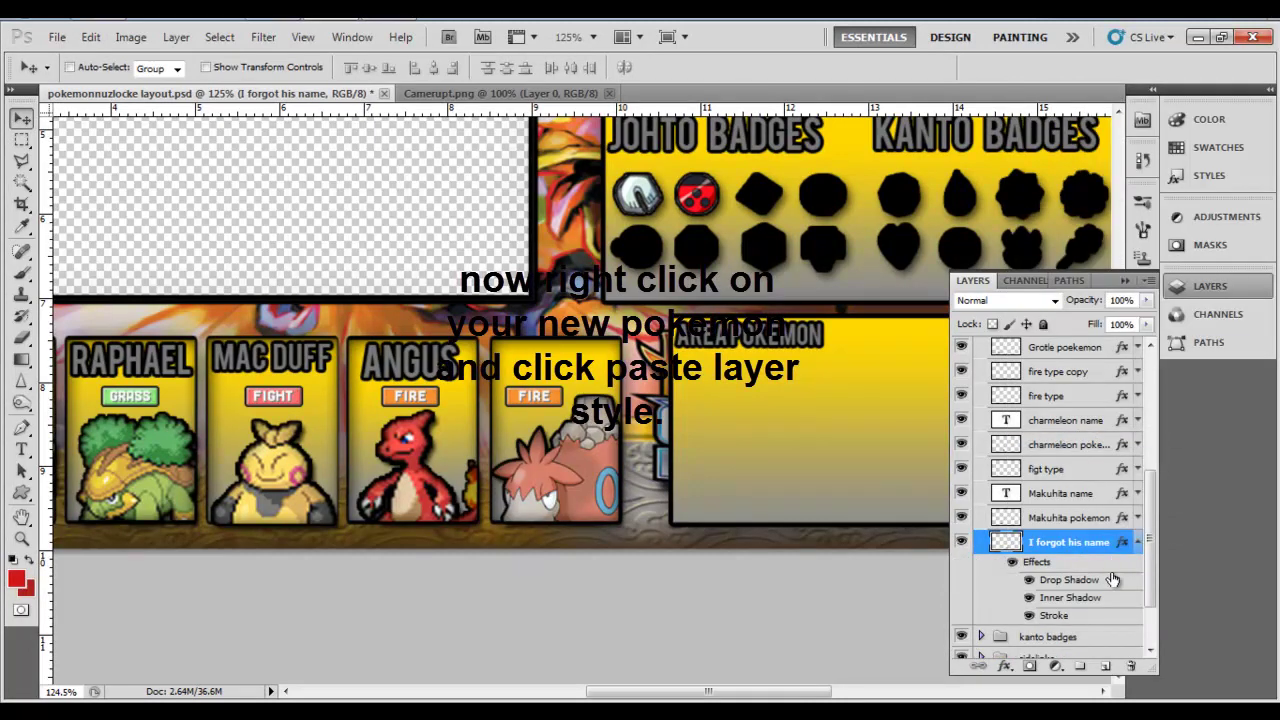
left_click(1138, 541)
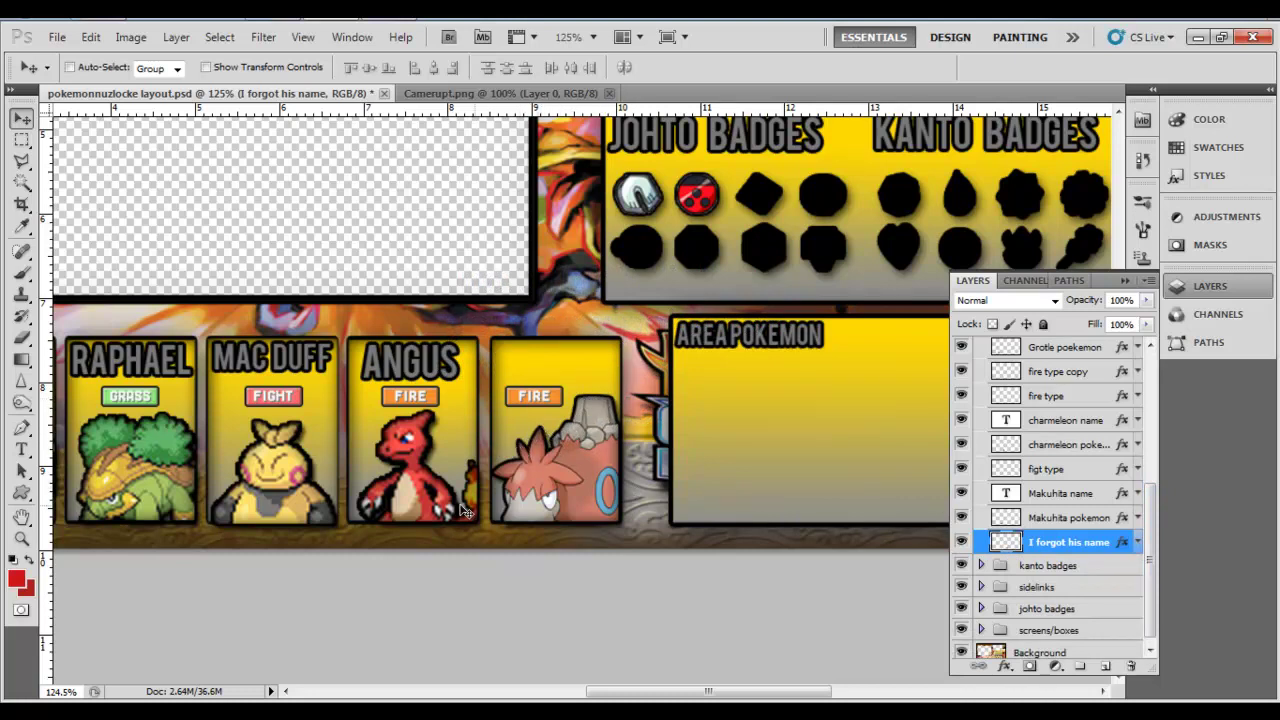
mouse_move(1153, 574)
left_mouse_down()
mouse_move(1154, 515)
mouse_move(1148, 590)
left_mouse_up()
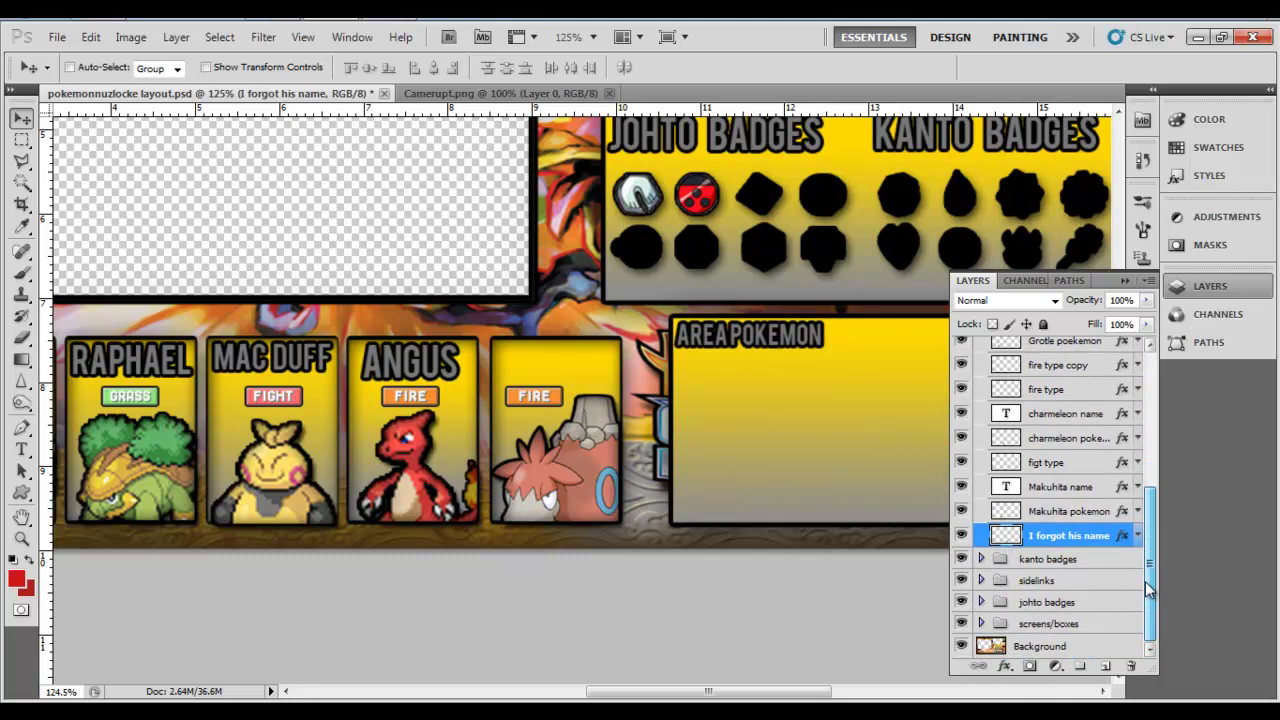
left_click(20, 451)
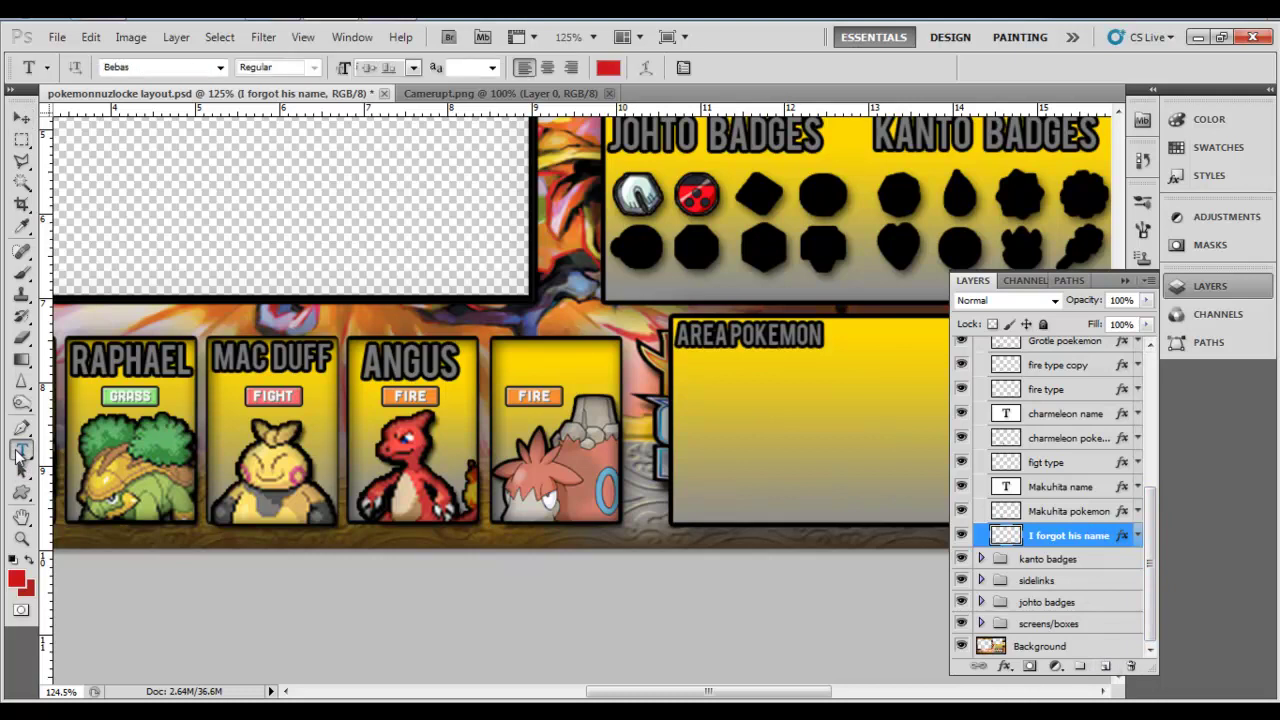
left_click(519, 361)
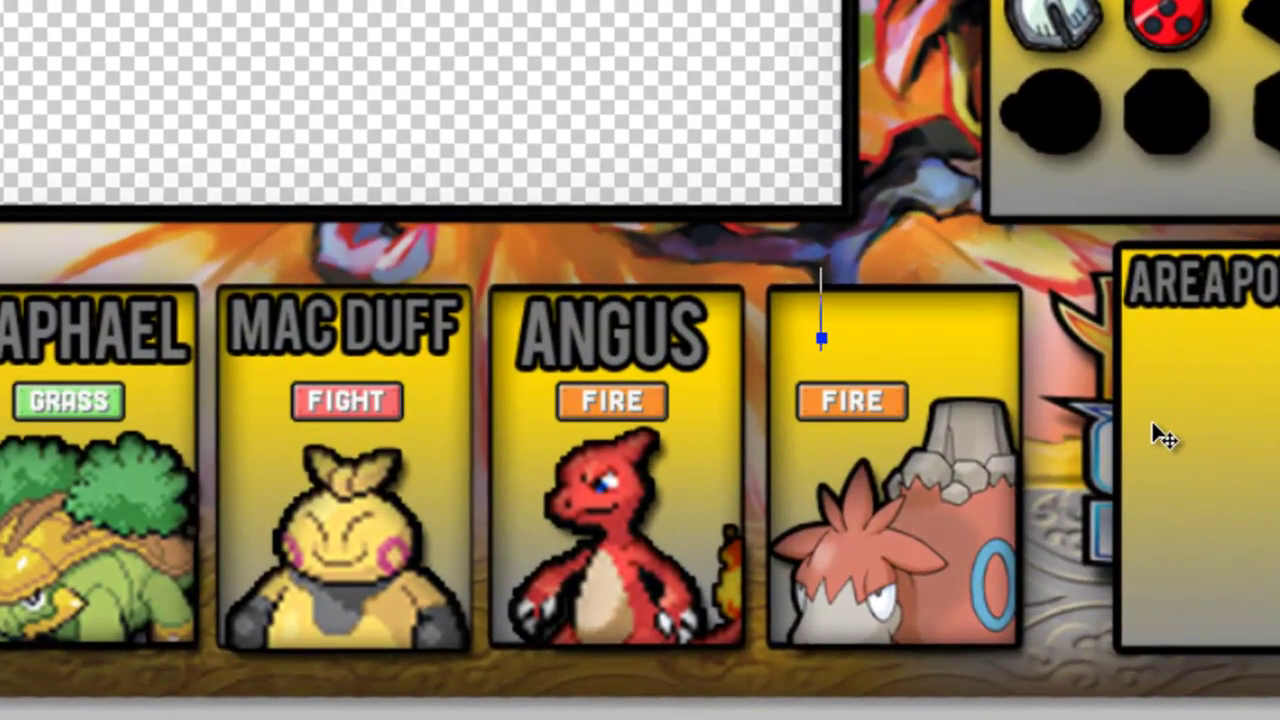
type("E")
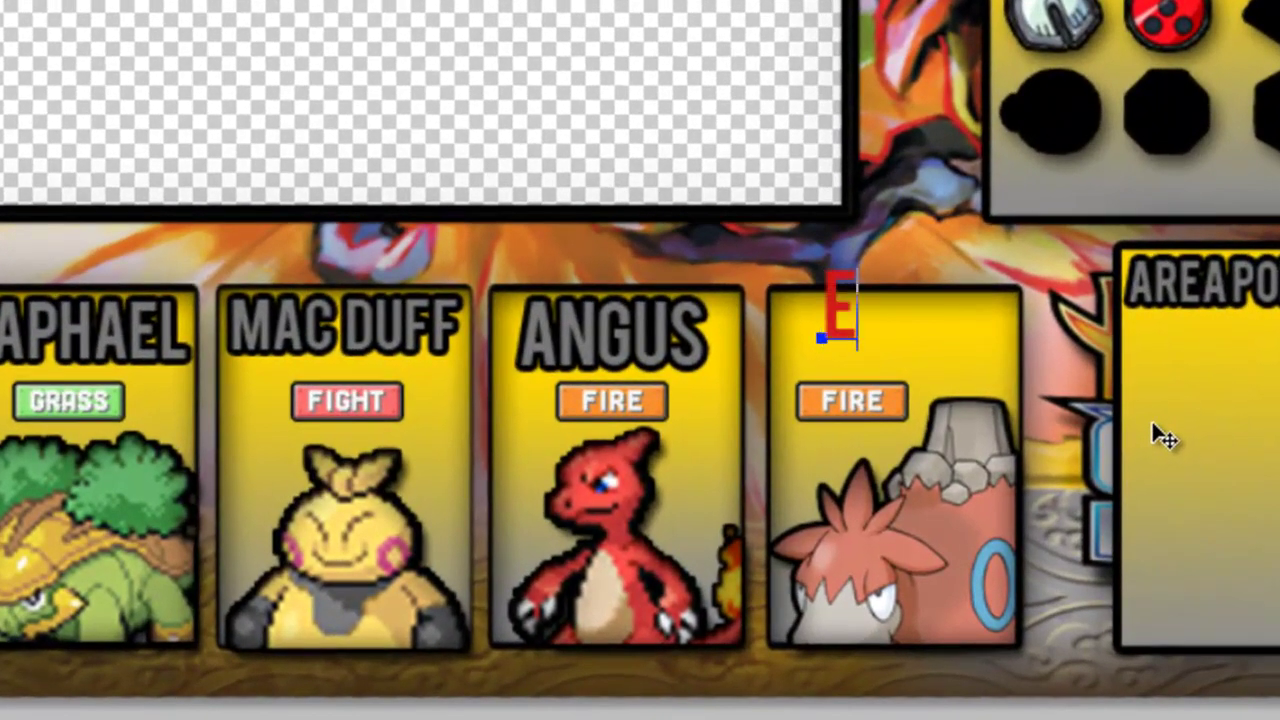
type("XAMPLE")
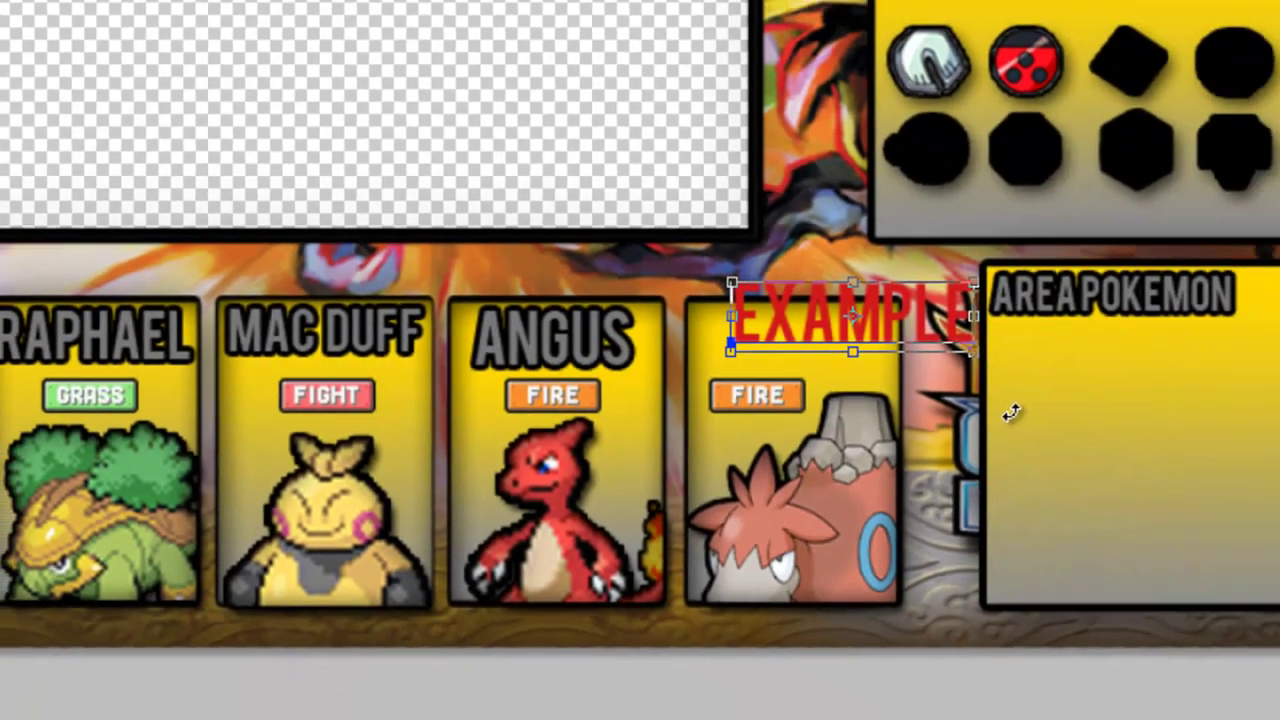
key("BackSpace")
key("BackSpace")
key("BackSpace")
key("BackSpace")
key("BackSpace")
key("BackSpace")
key("BackSpace")
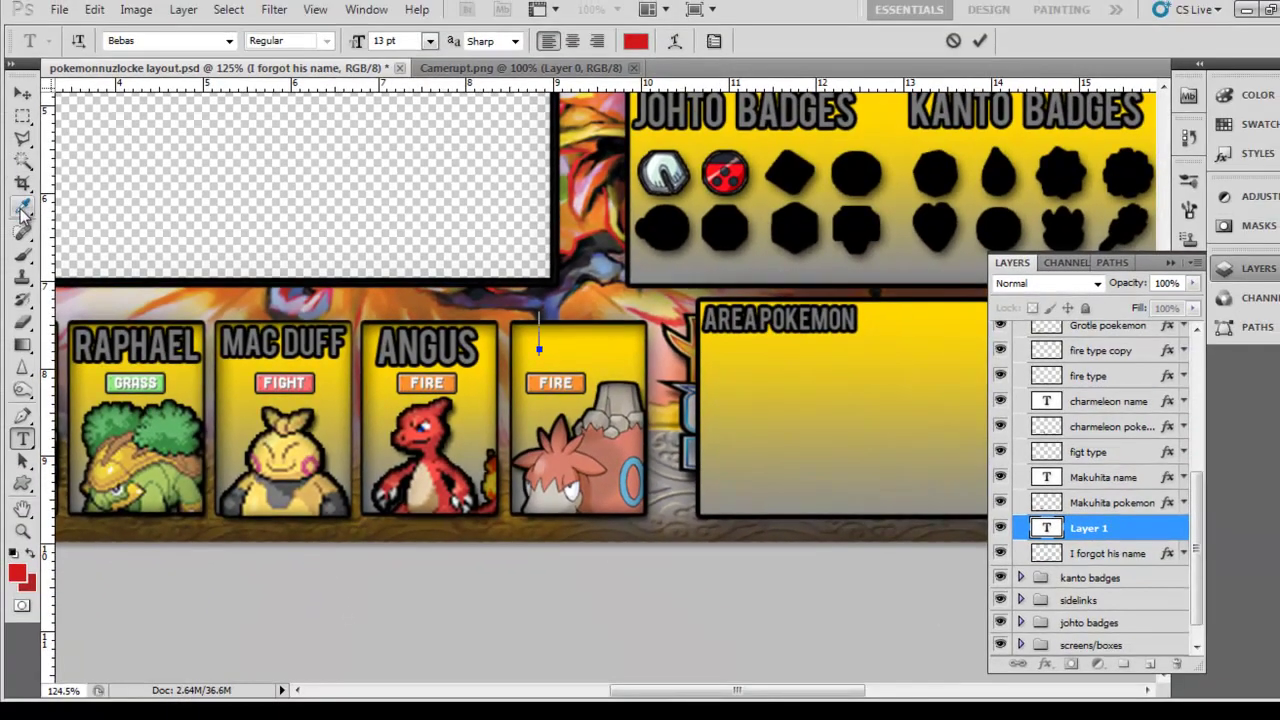
Step: Make the grey of the existing nicknames the text colour, and select the "I forgot his name" layer
left_click(23, 208)
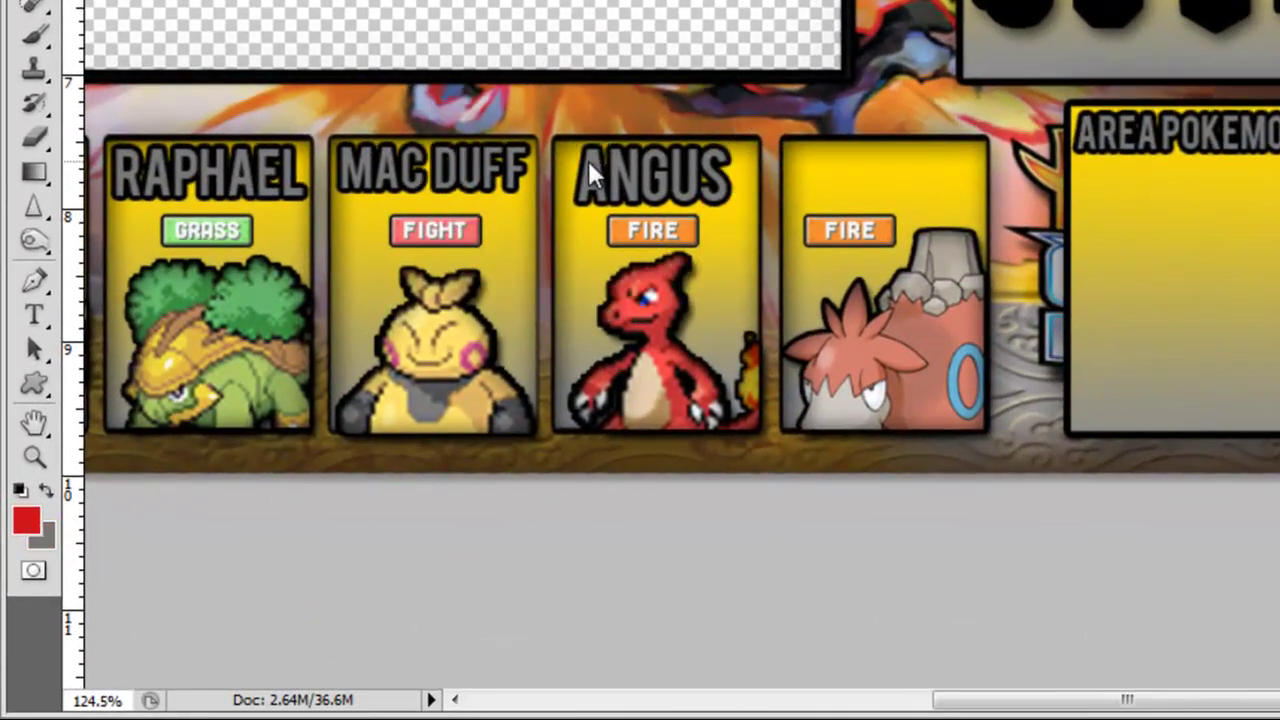
left_click(47, 490)
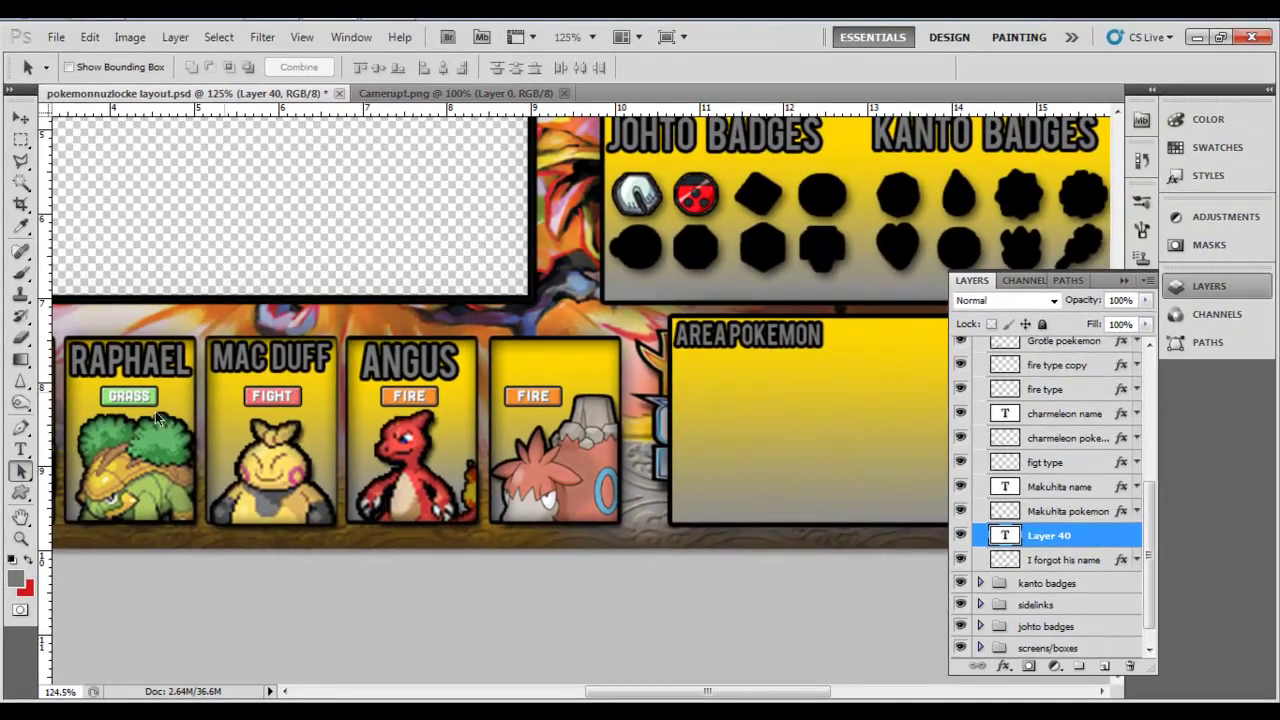
left_click(20, 449)
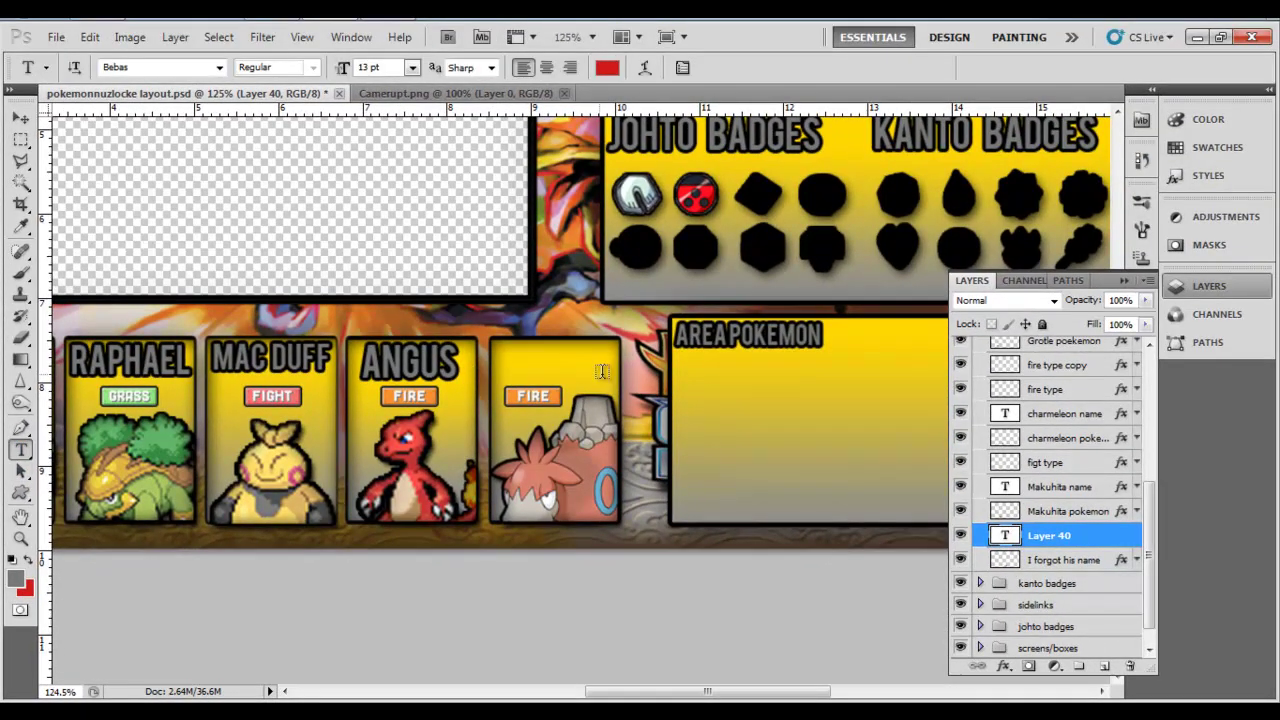
left_click(986, 555)
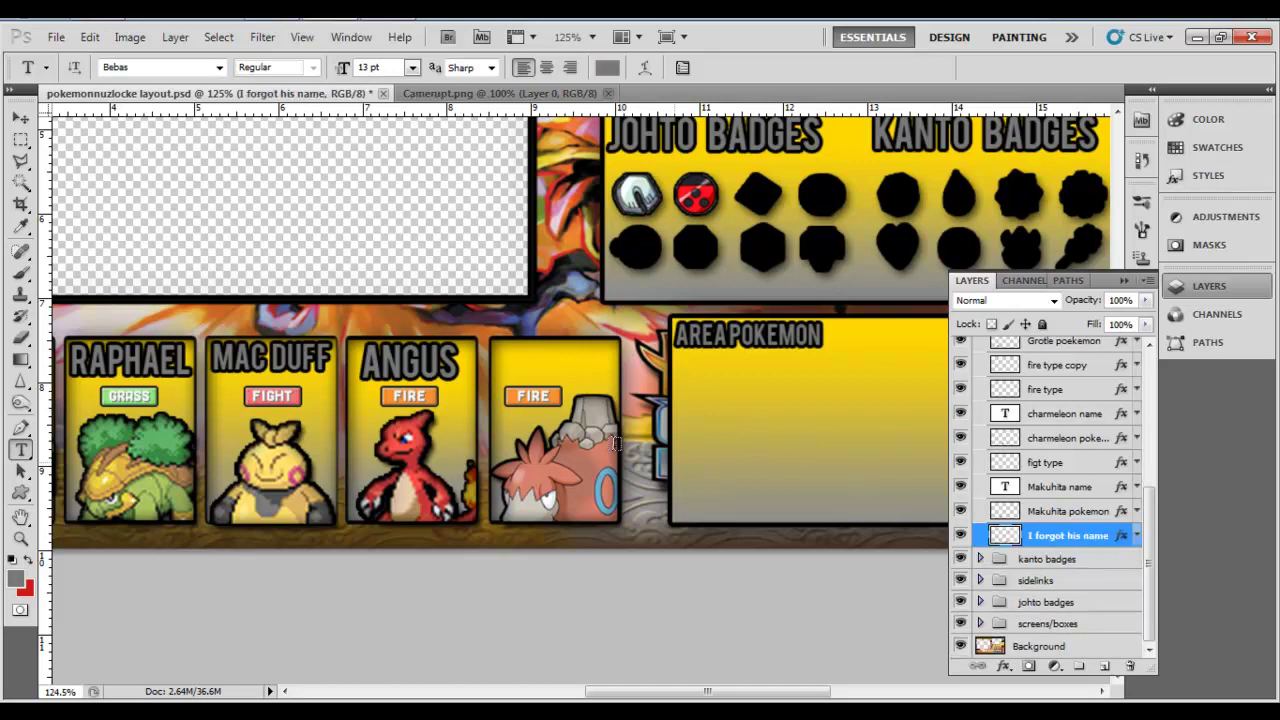
Step: Add the text "EXAMPLE" in grey 13 pt Bebas and place it above the Camerupt's fire type badge
left_click(511, 353)
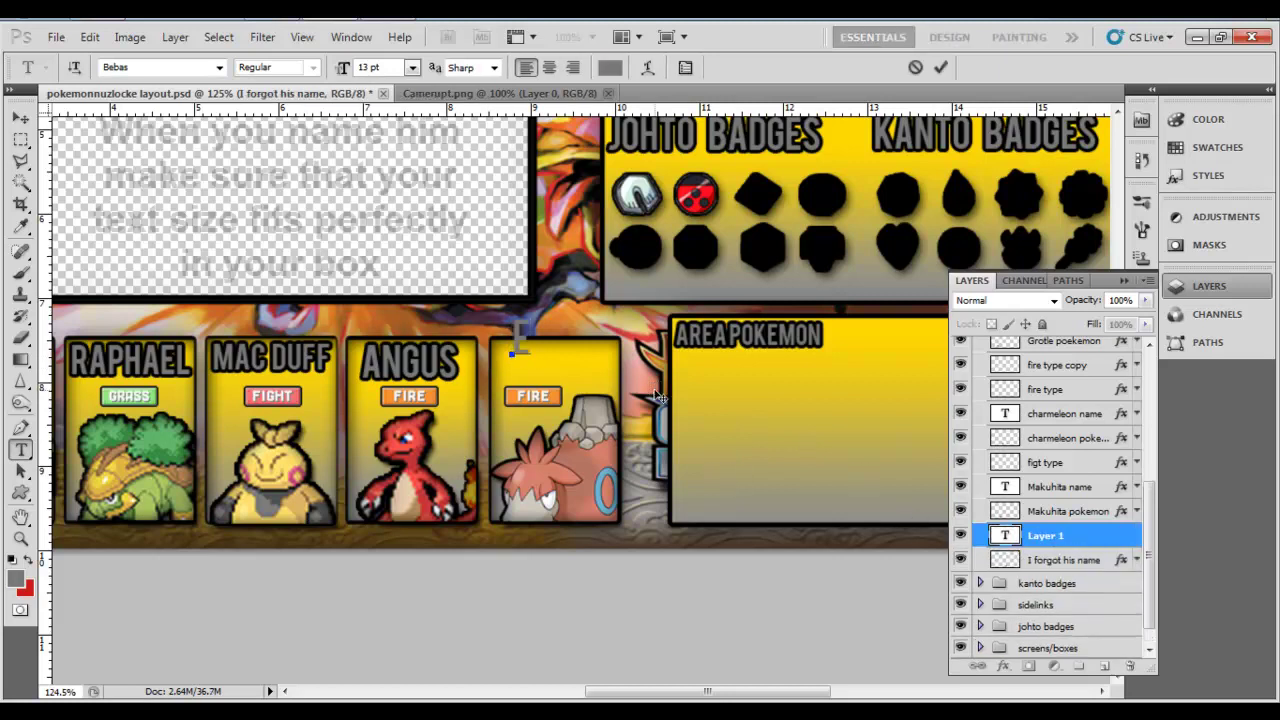
type("EXAMPLE")
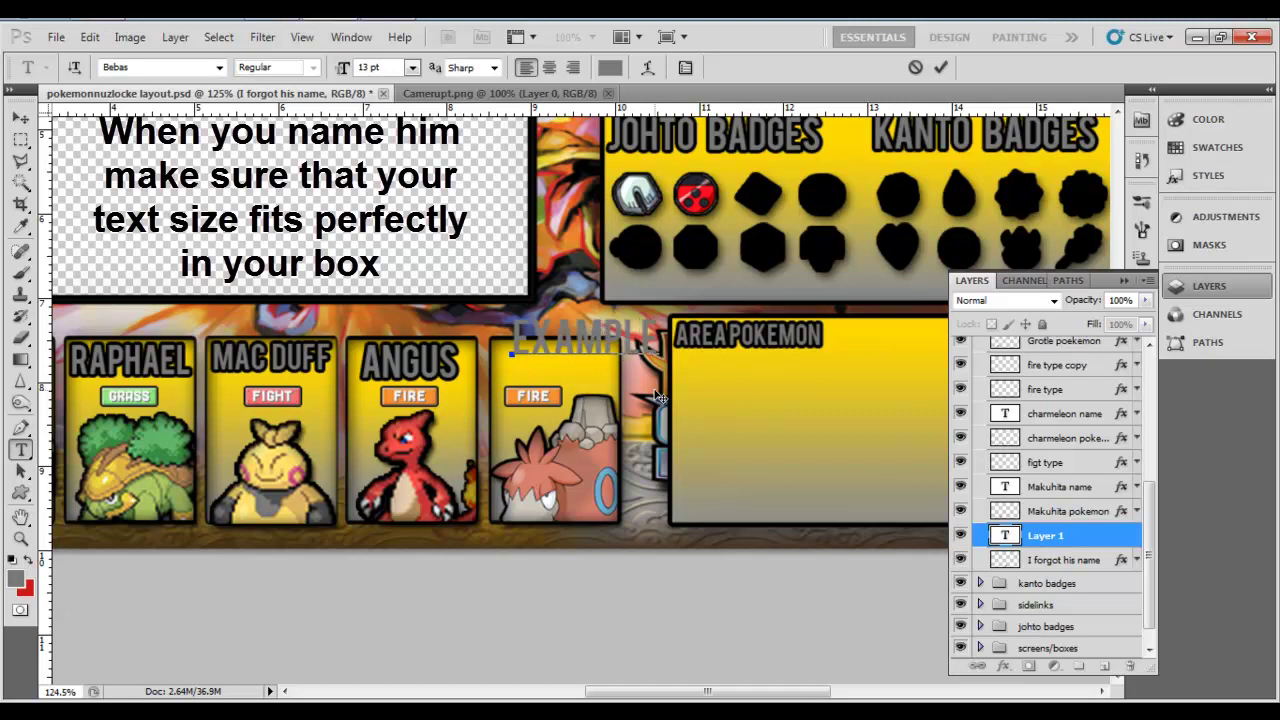
left_click_drag(656, 394, 632, 418)
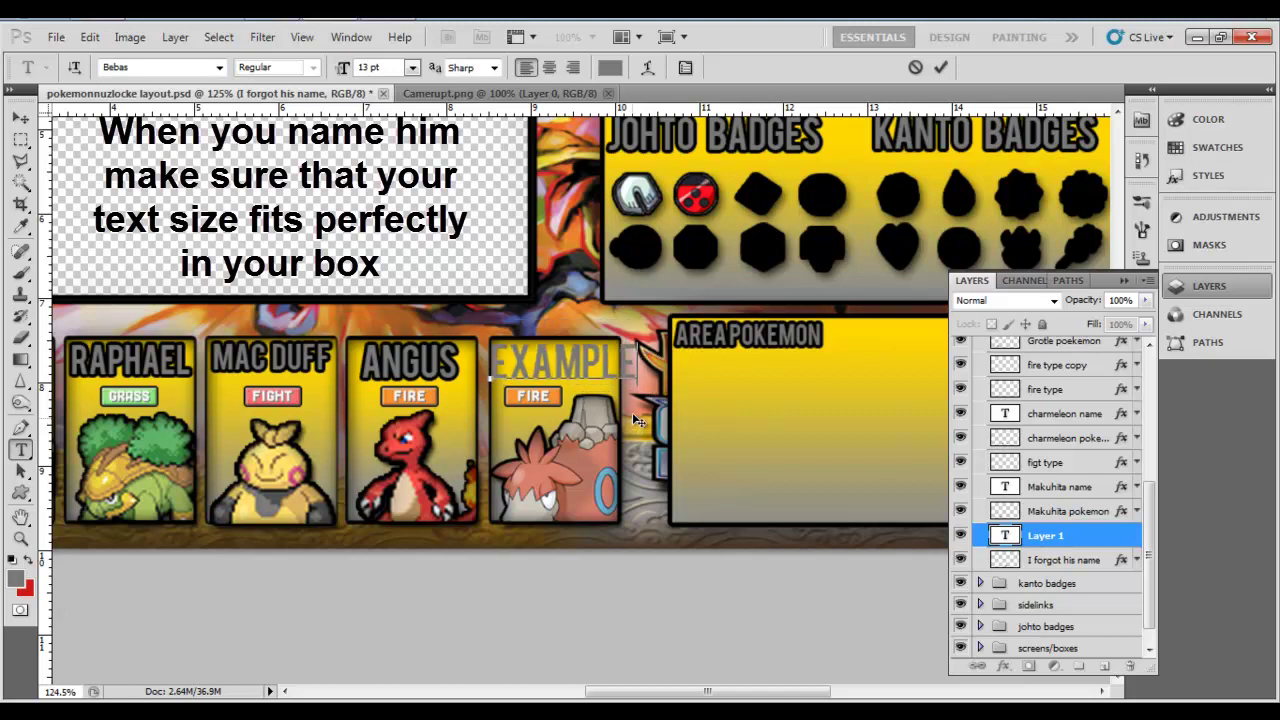
key("ctrl+t")
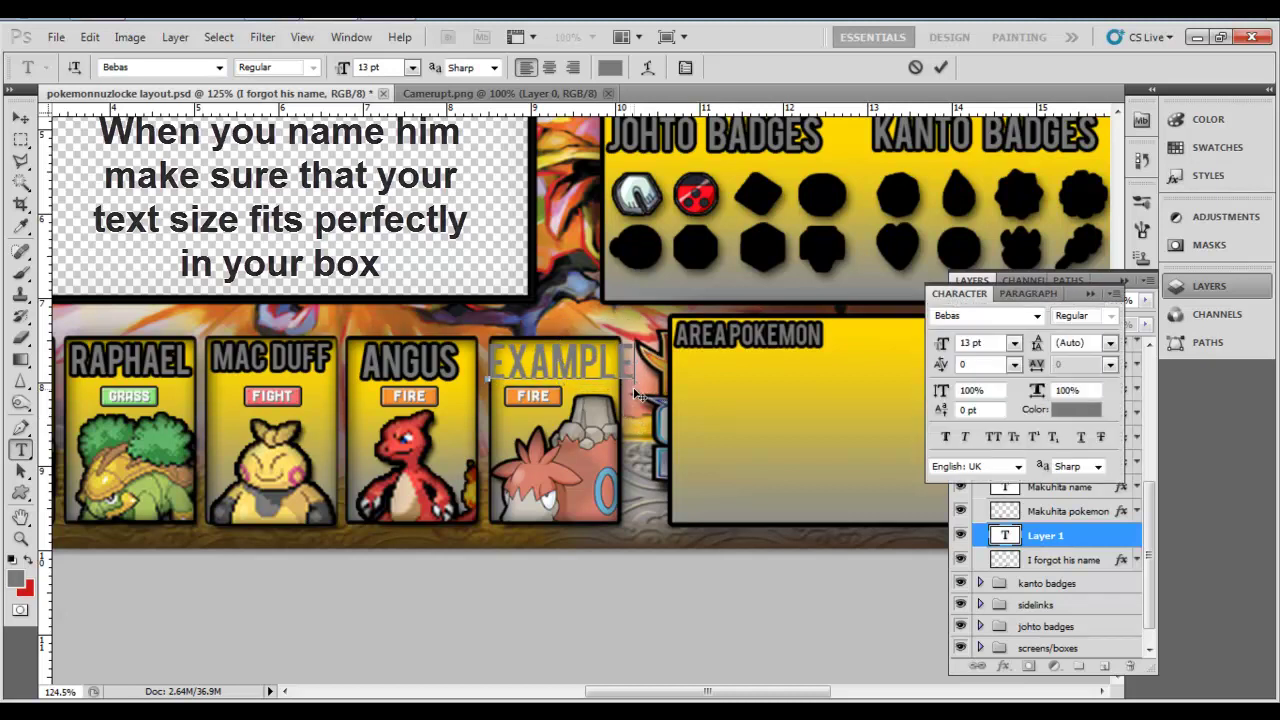
left_click(1090, 293)
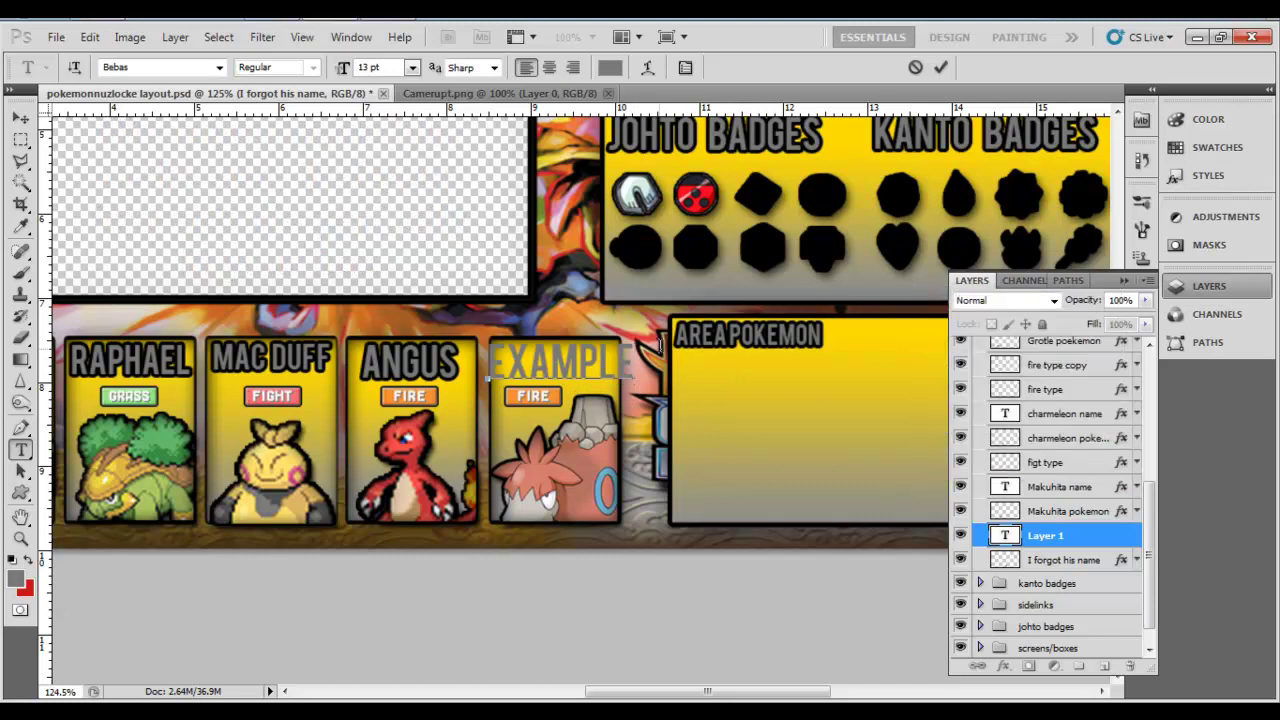
left_click(20, 118)
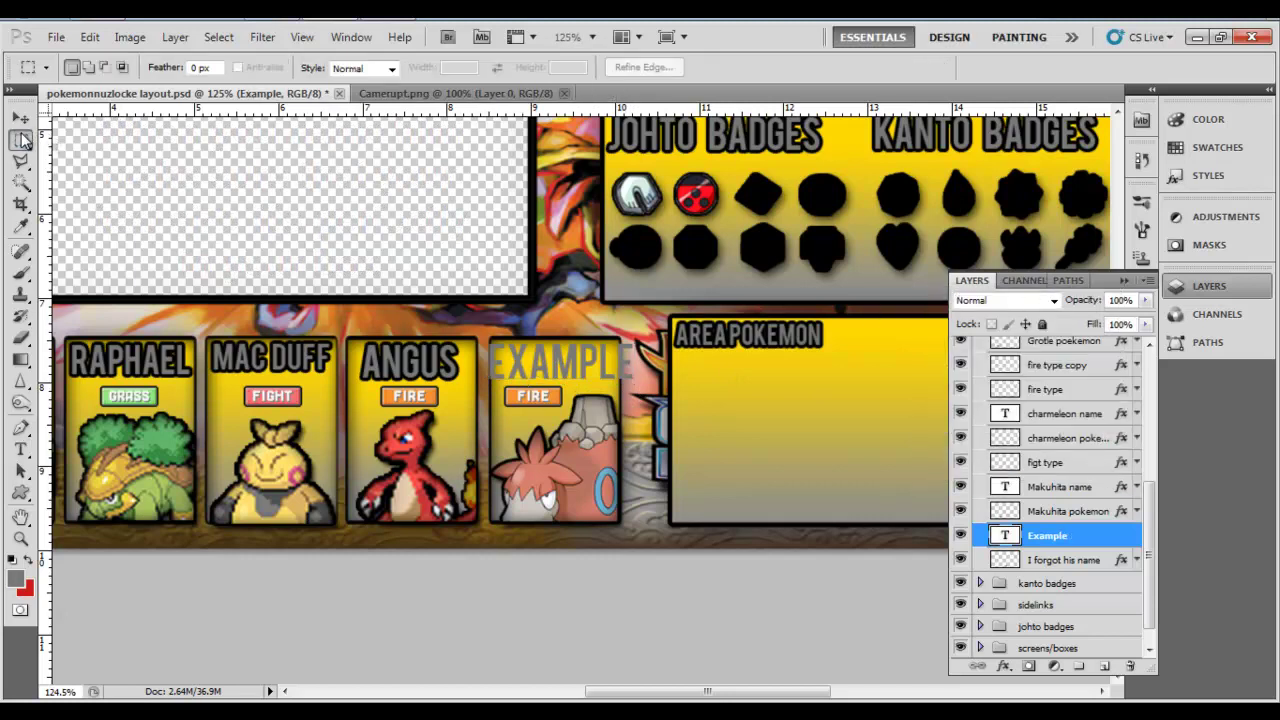
key("ctrl+t")
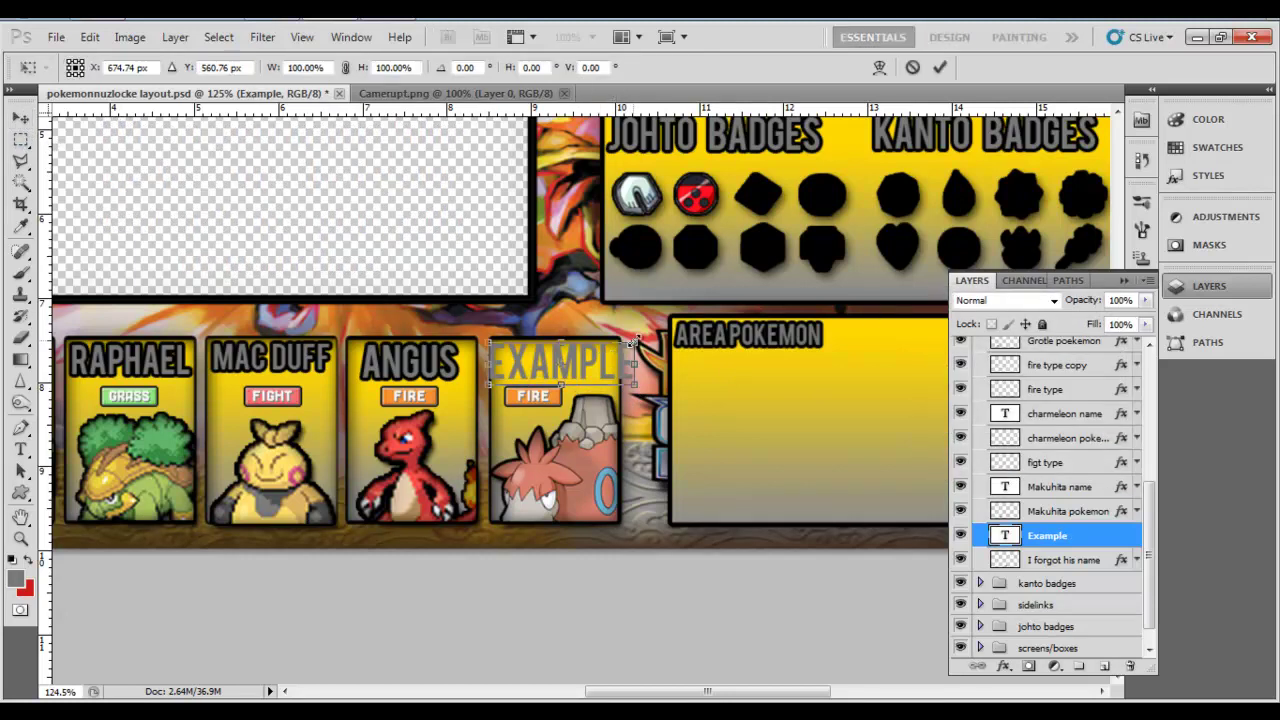
left_click_drag(632, 342, 613, 341)
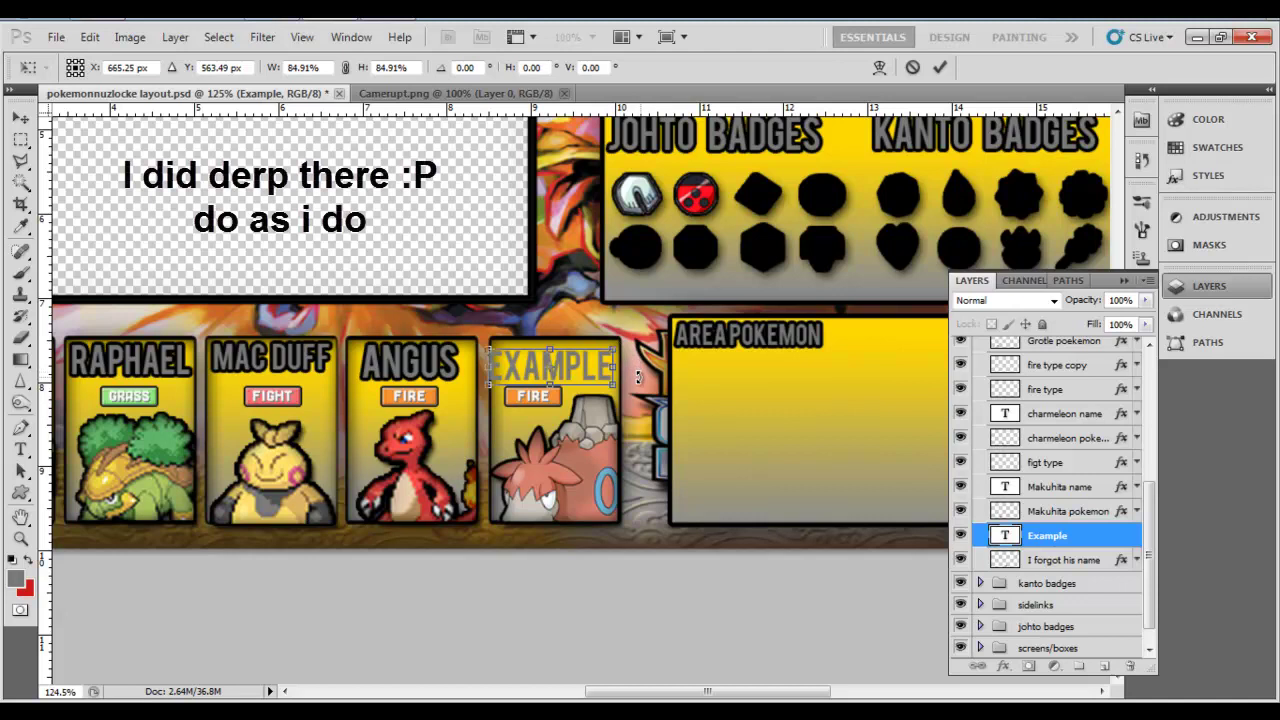
key("Return")
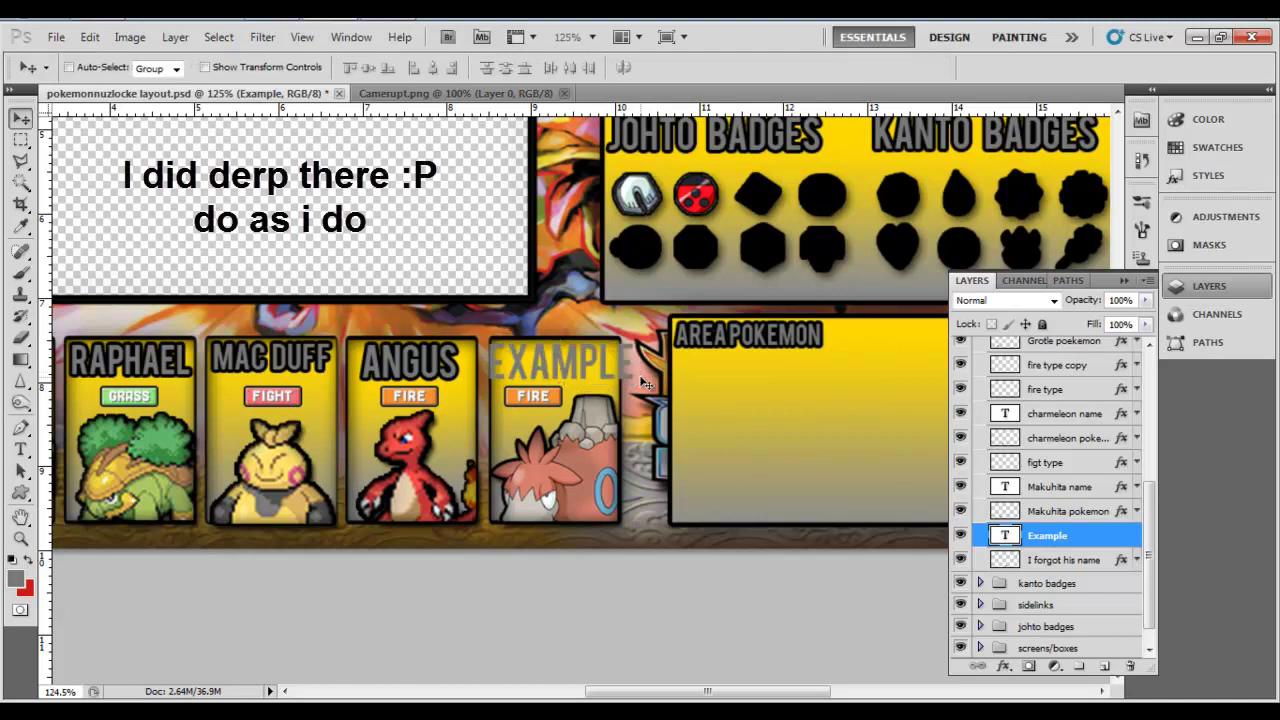
Step: Set the "EXAMPLE" text's size to 11 pt and centre it in the name area of the Camerupt's box
left_click(20, 449)
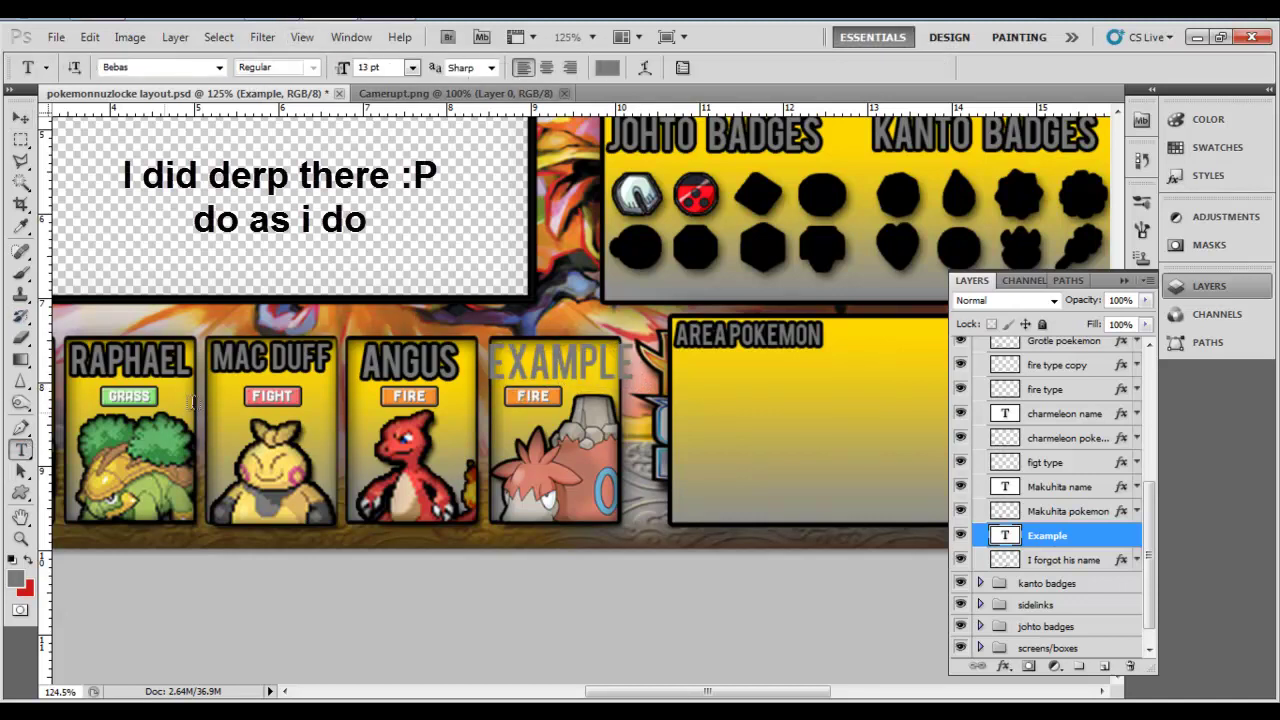
double_click(509, 375)
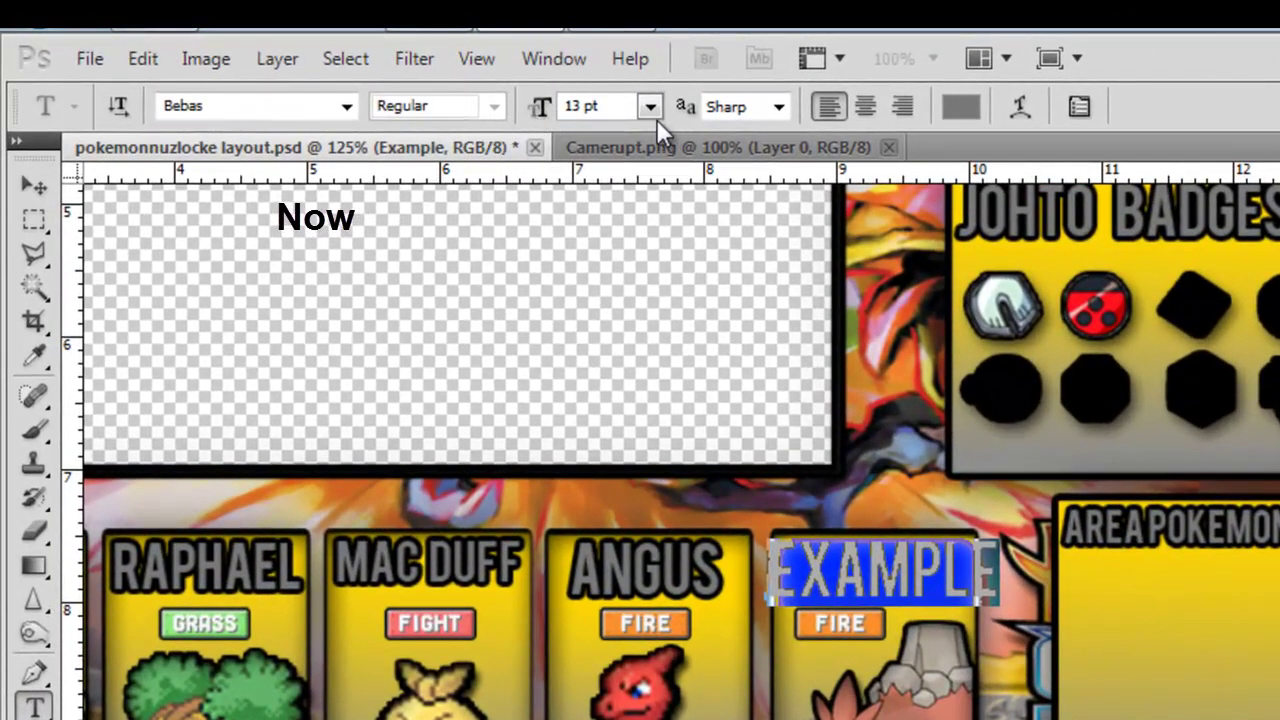
left_click(650, 107)
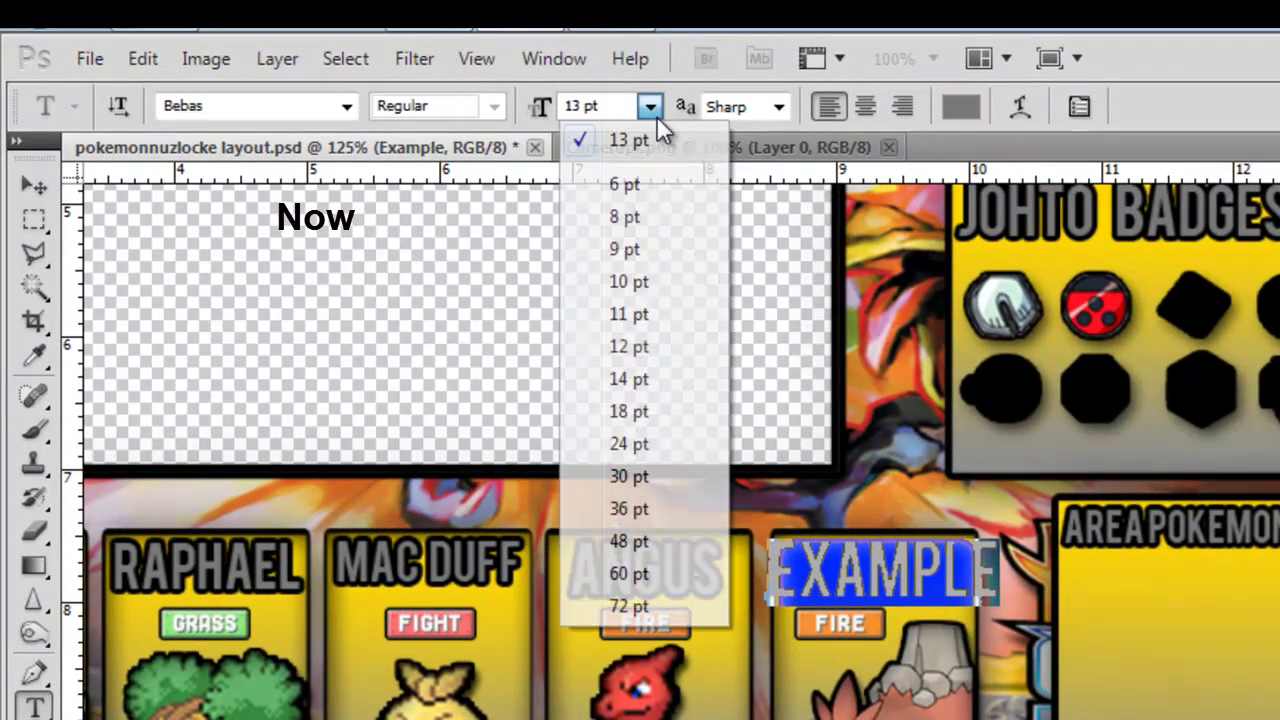
left_click(646, 343)
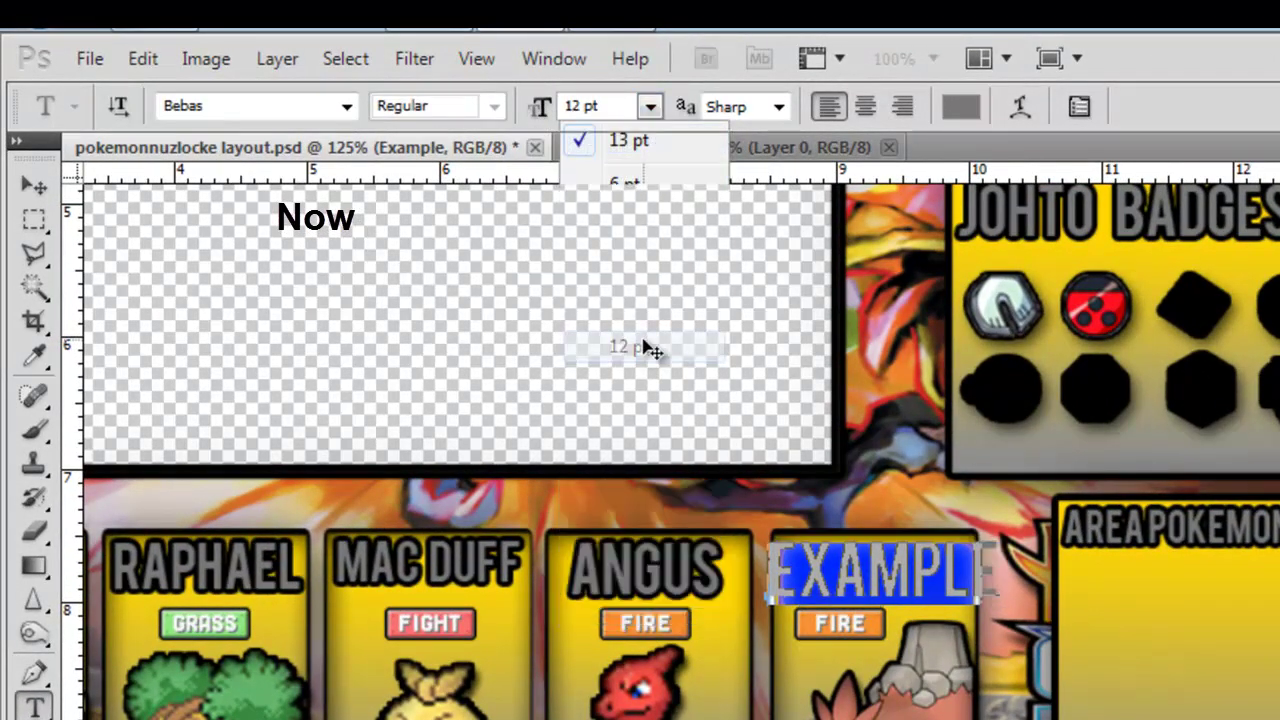
left_click(650, 107)
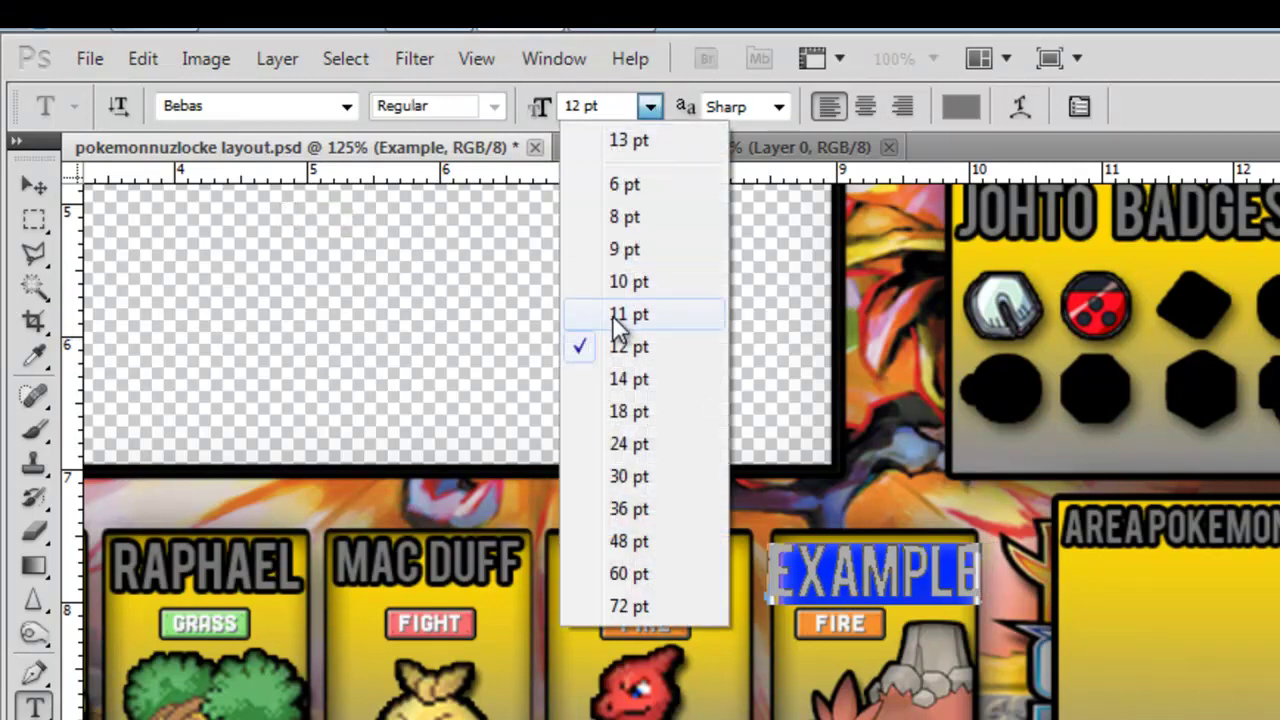
left_click(616, 318)
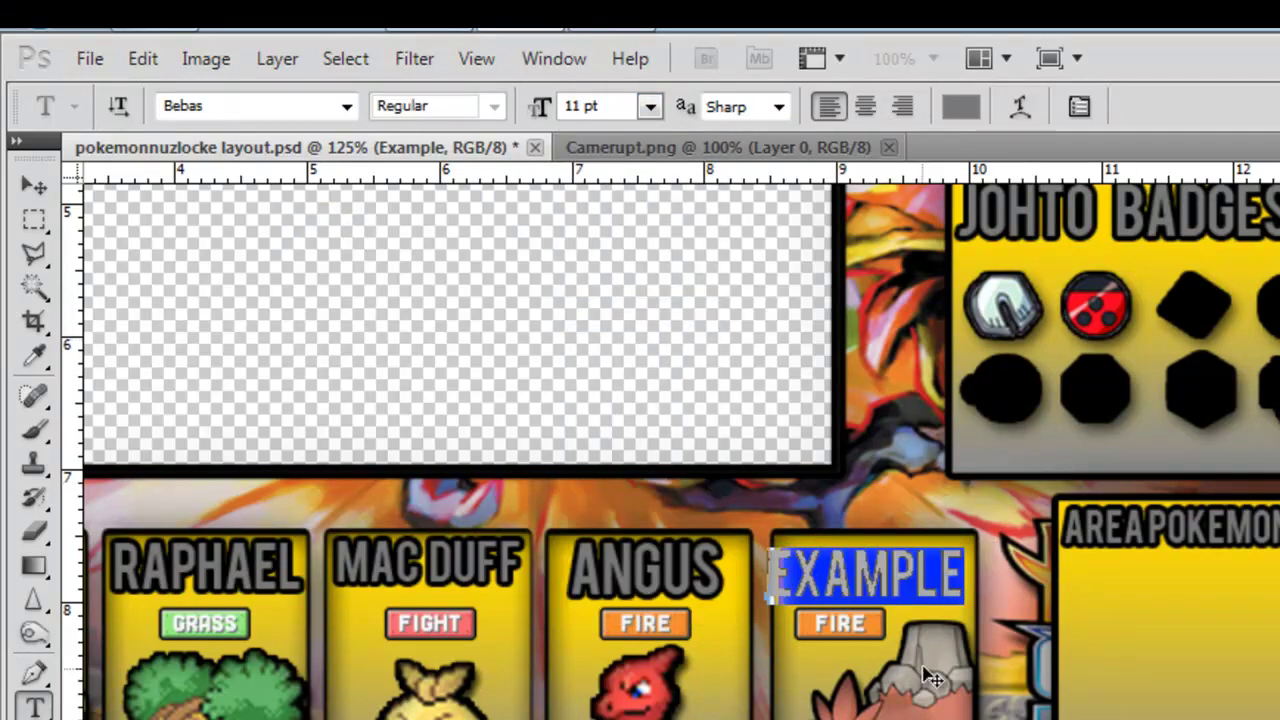
left_click_drag(940, 655, 947, 645)
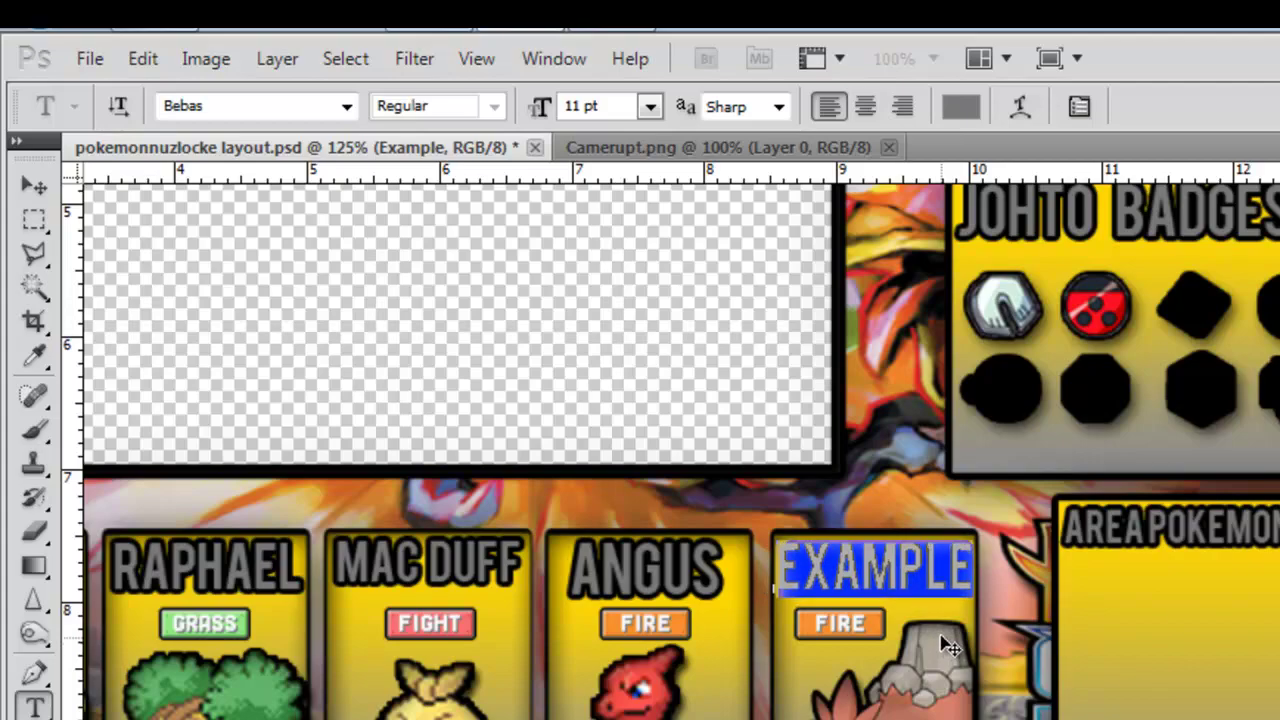
Step: Finish the text entry and copy the layer style of the "Makuhita name" text layer
left_click(30, 214)
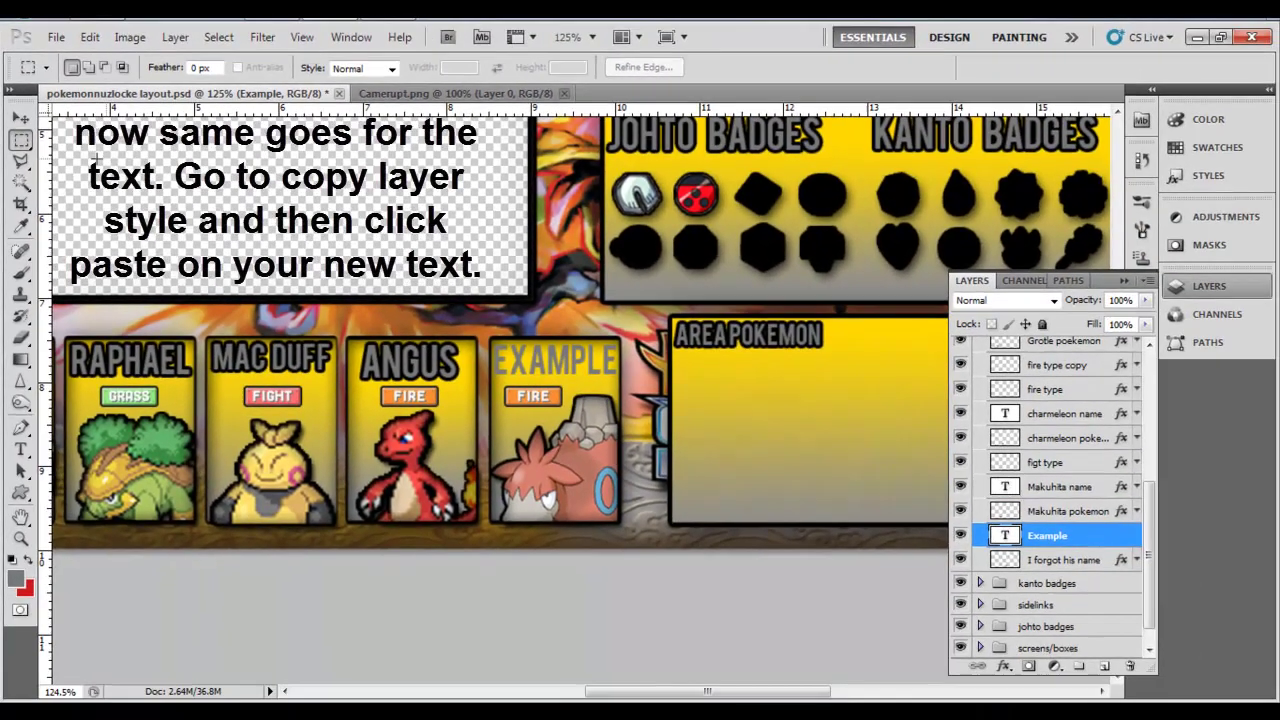
key("v")
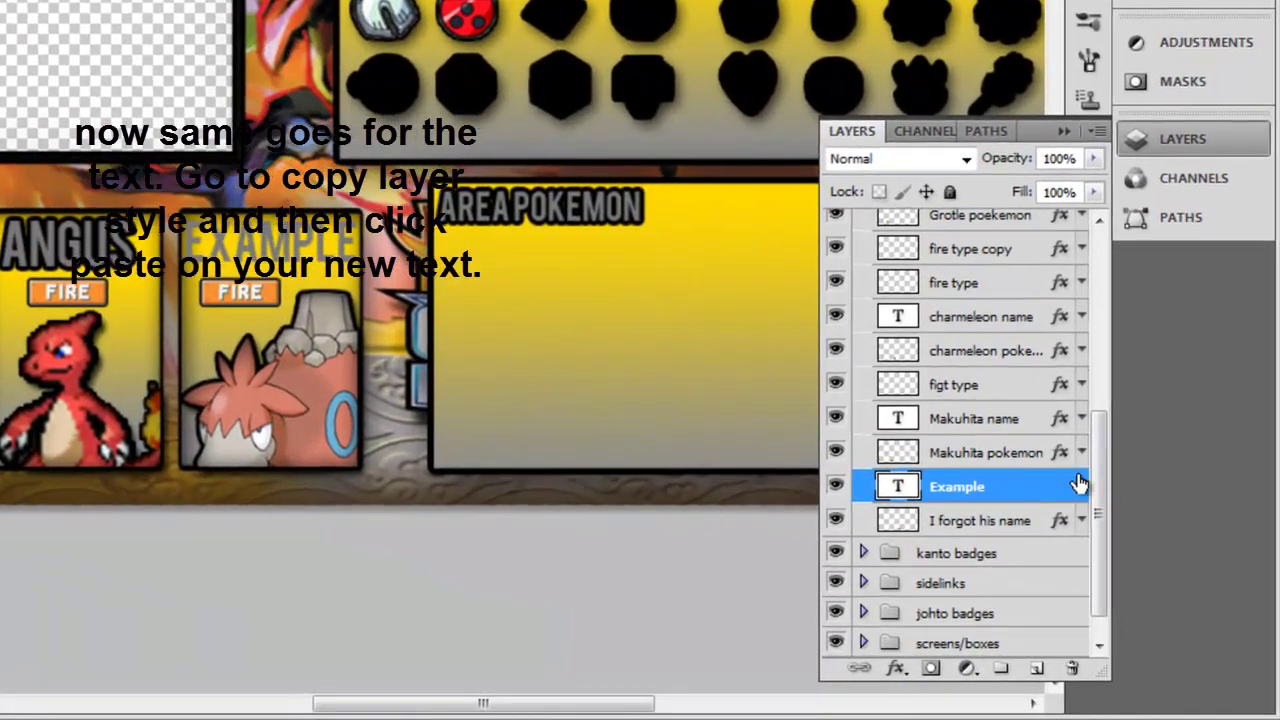
left_click_drag(1108, 485, 1108, 450)
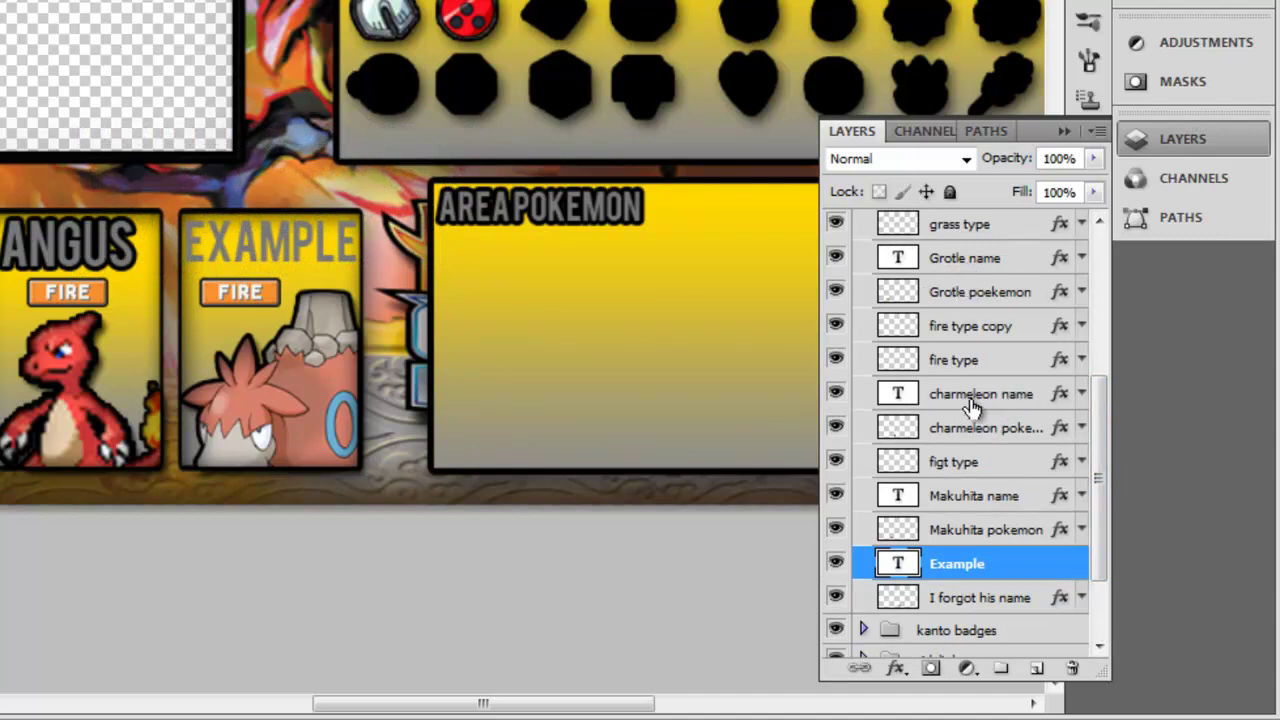
right_click(993, 498)
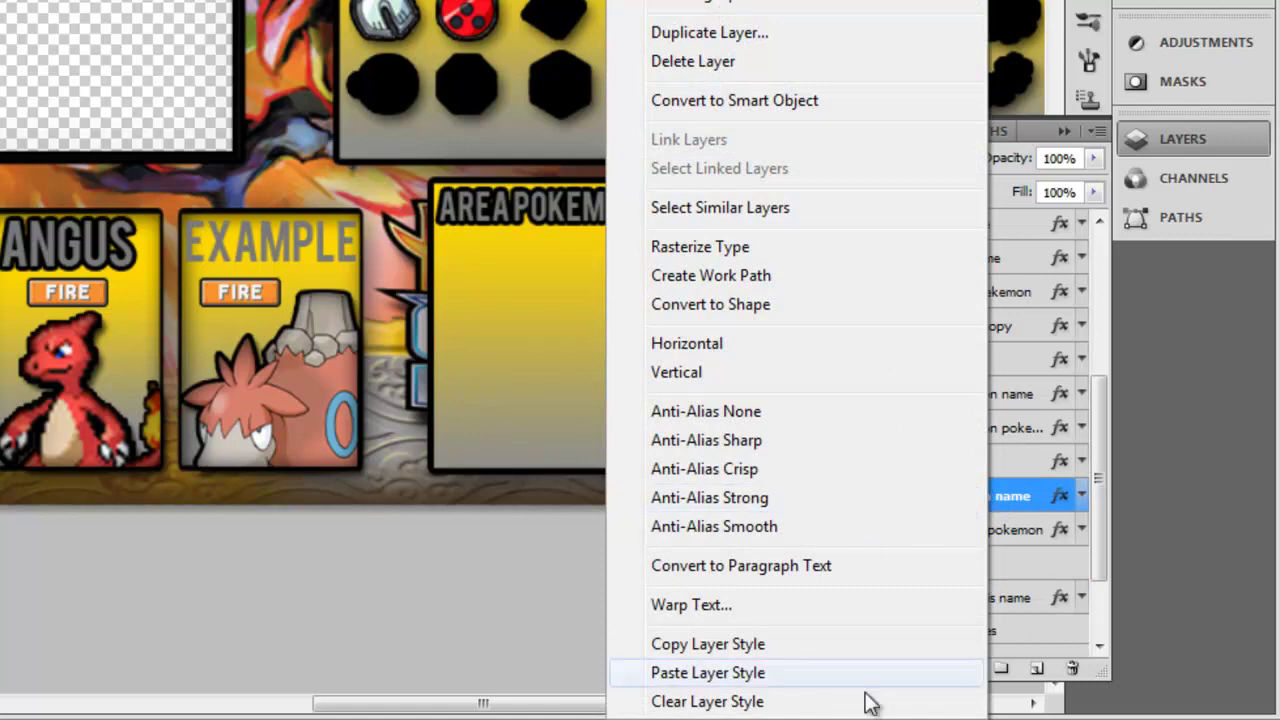
left_click(757, 644)
Step: Paste the copied layer style onto the "Example" text layer and collapse its effects list
left_click_drag(1106, 498, 1103, 552)
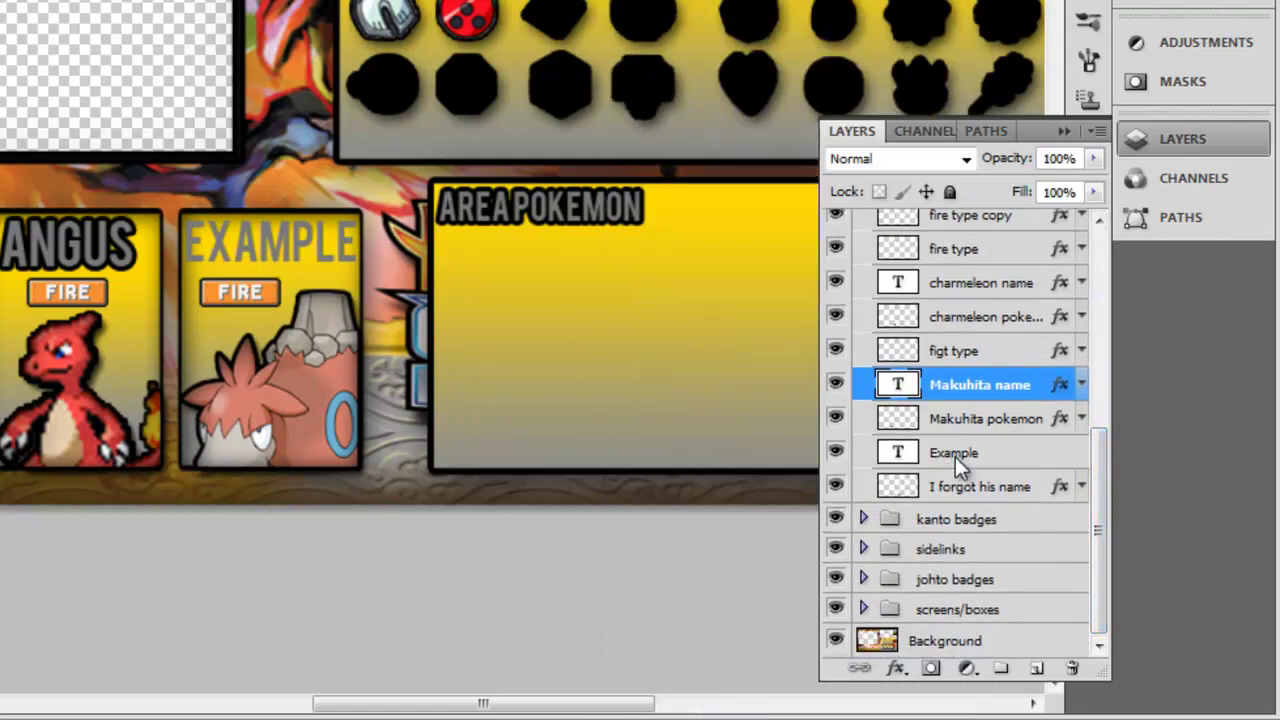
right_click(958, 455)
left_click(970, 453)
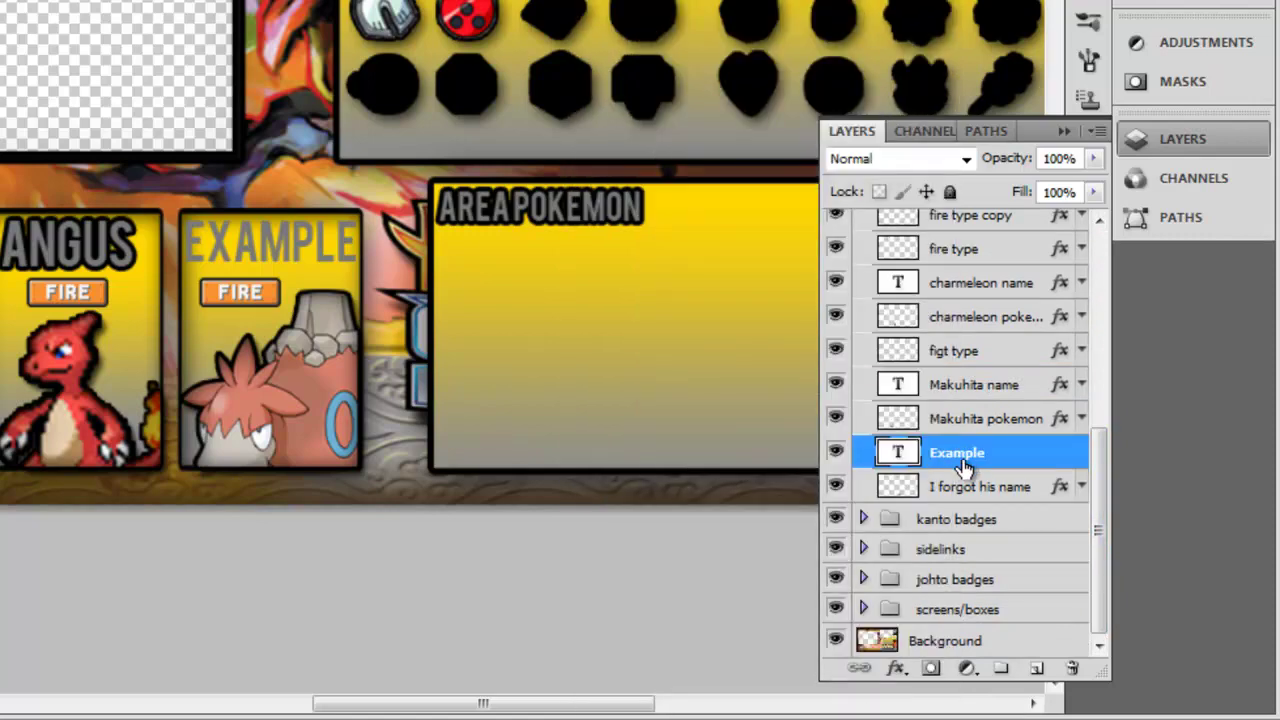
right_click(965, 466)
left_click(728, 674)
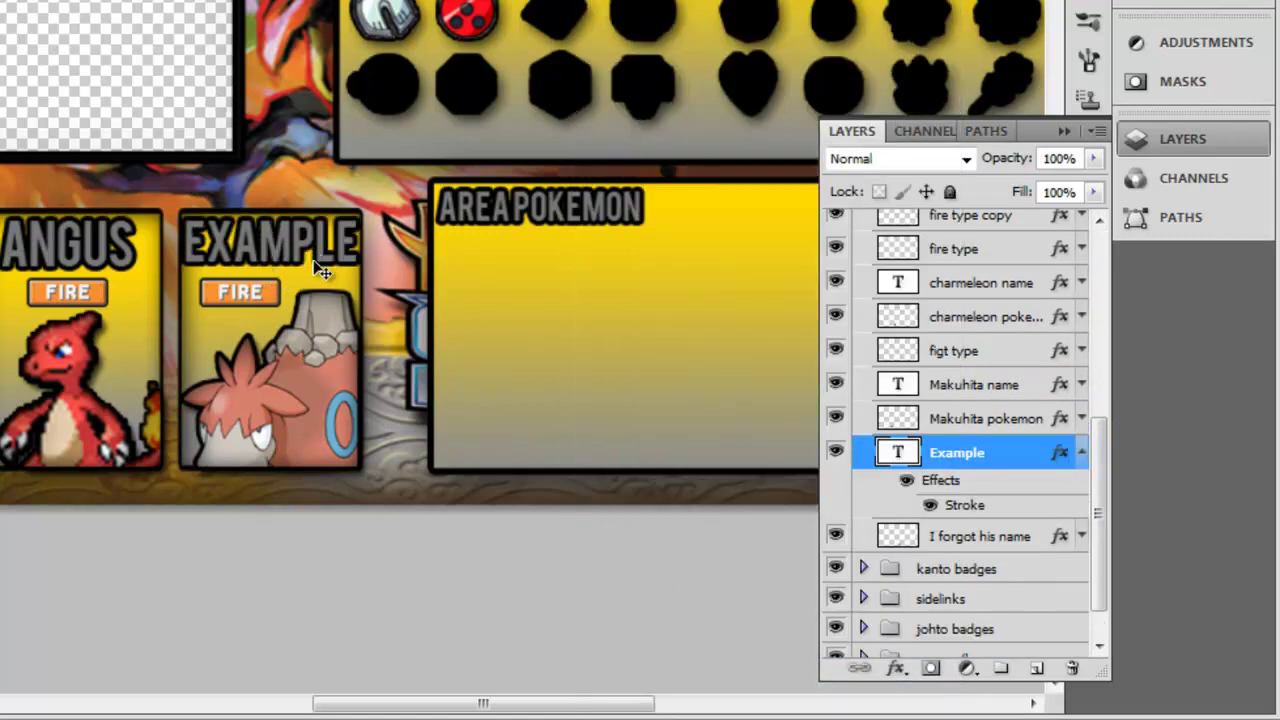
scroll(474, 321, "up", 5)
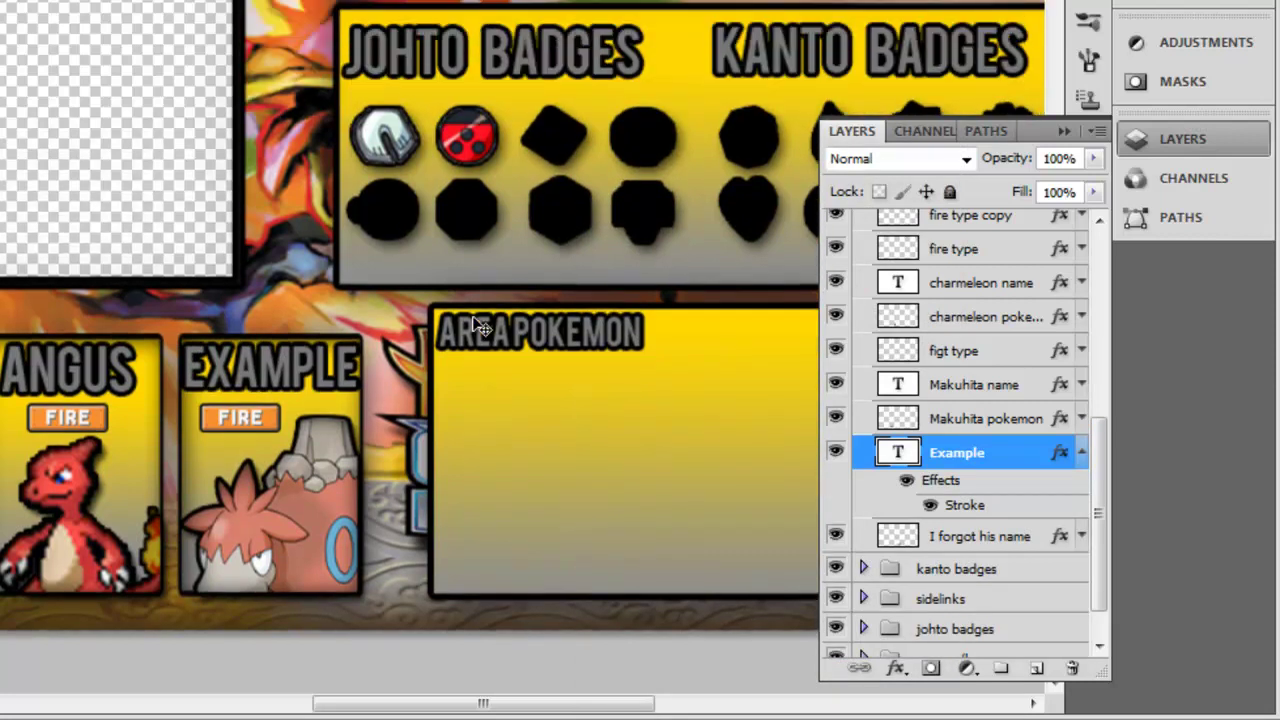
scroll(481, 327, "up", 2)
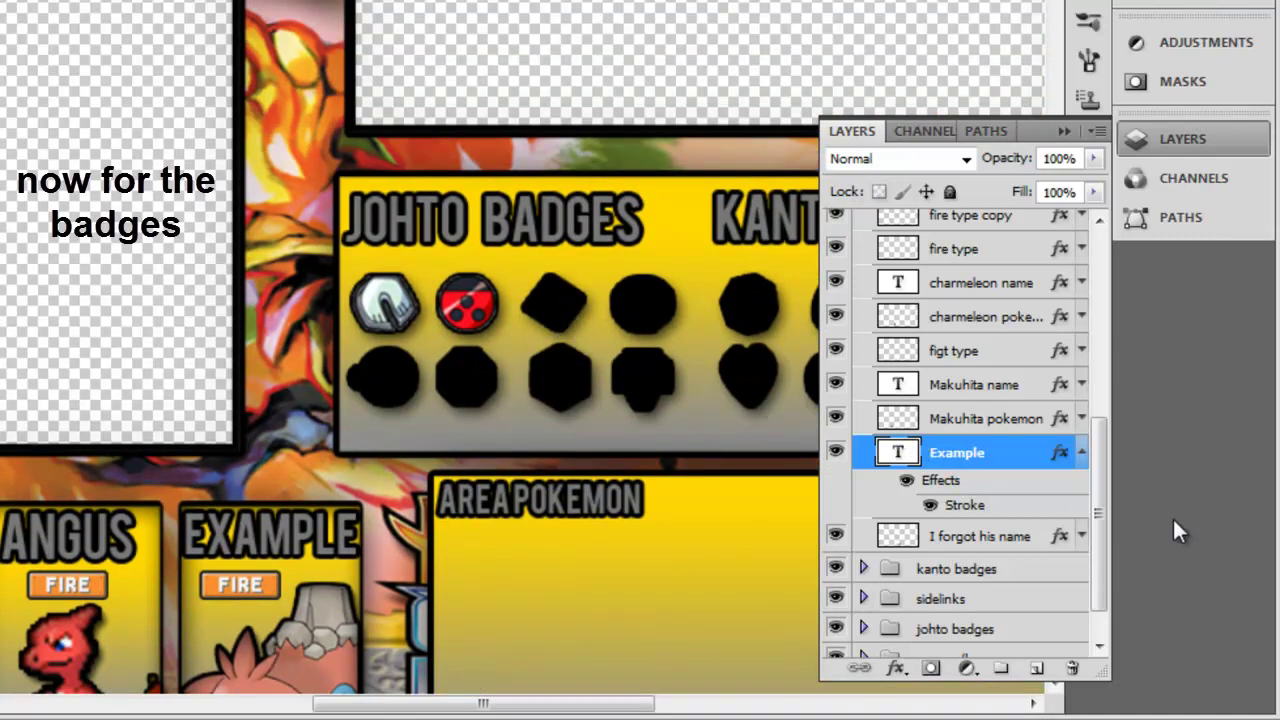
left_click(1082, 453)
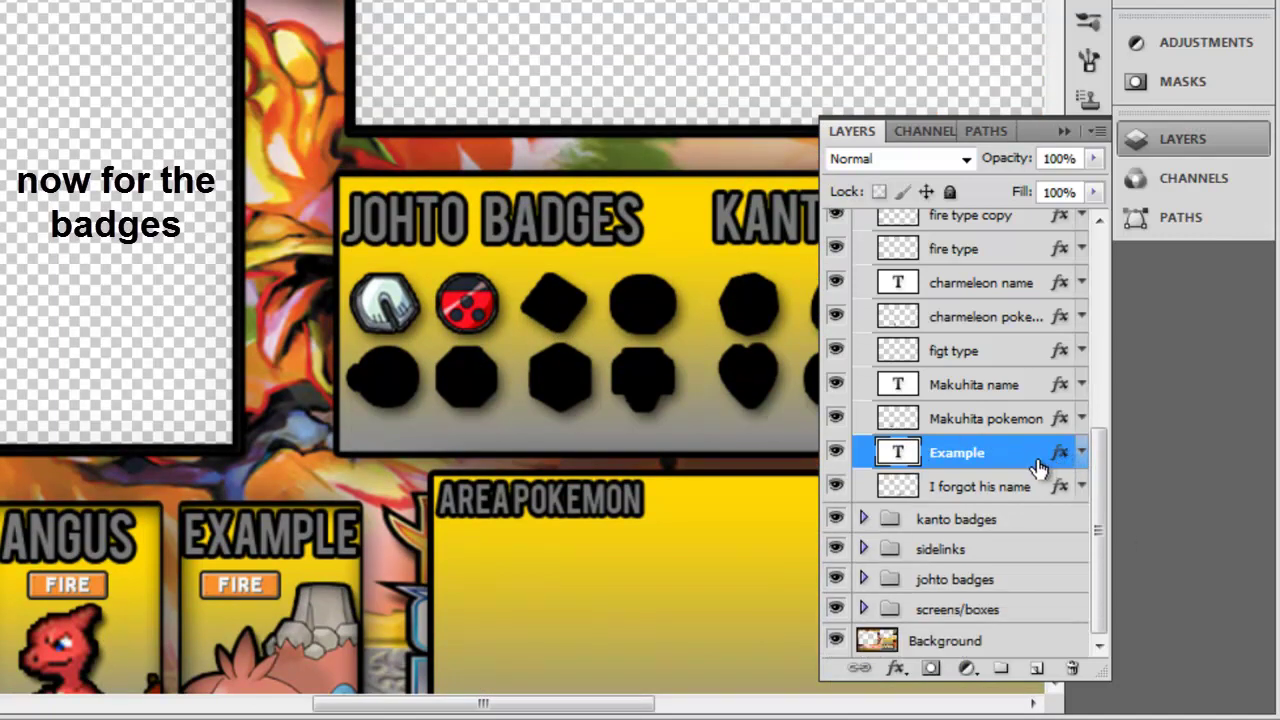
key("Delete")
key("Delete")
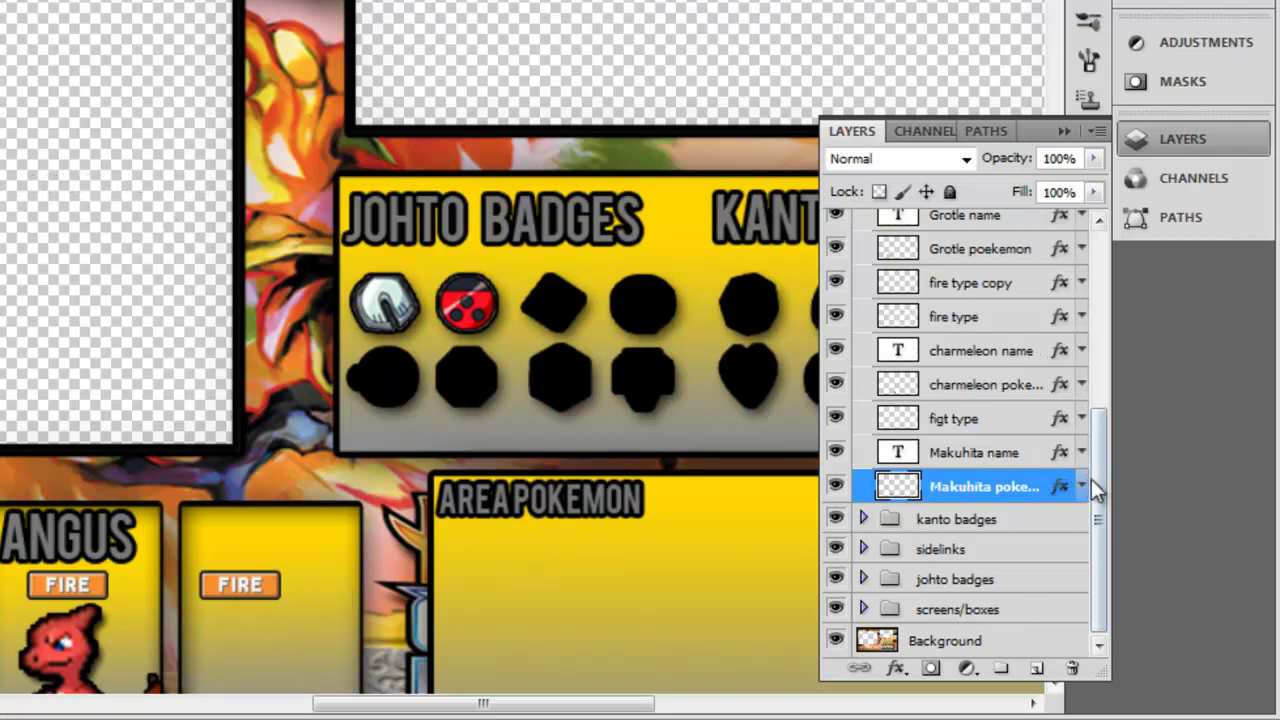
key("ctrl+alt+z")
key("ctrl+alt+z")
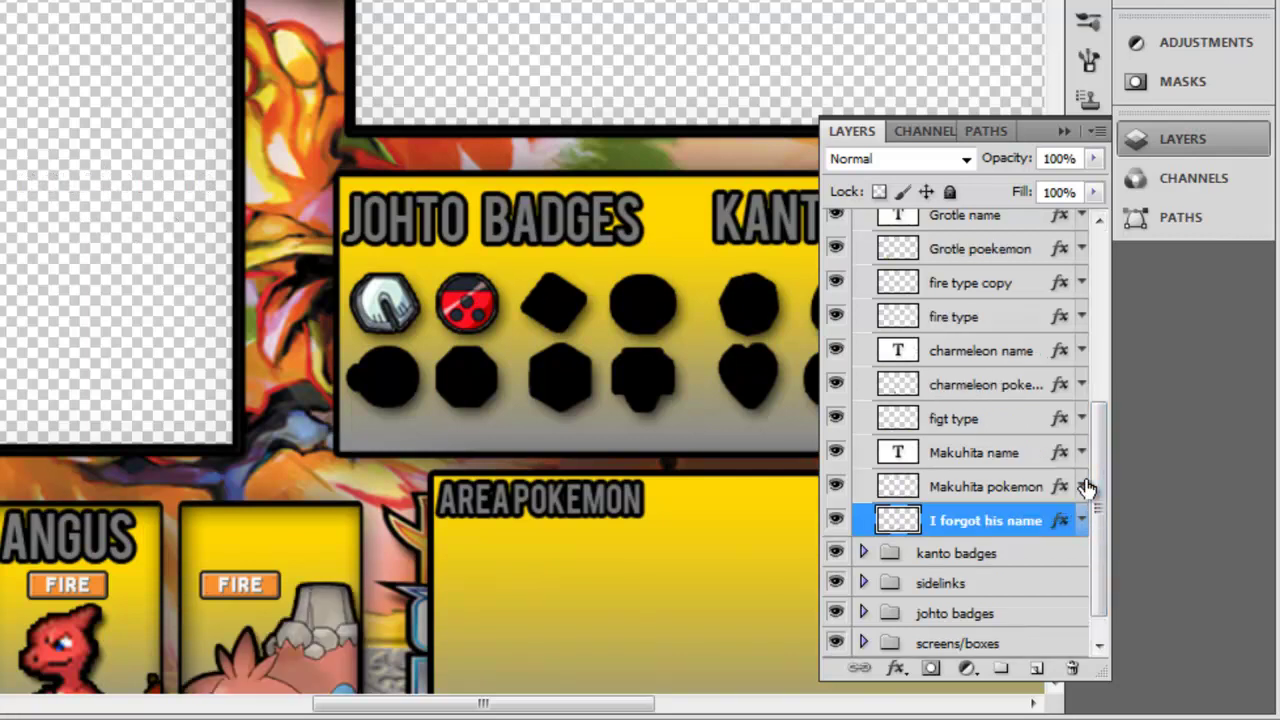
Step: Expand the "johto badges" group to reach its individual badge layers
left_click_drag(1096, 496, 1082, 544)
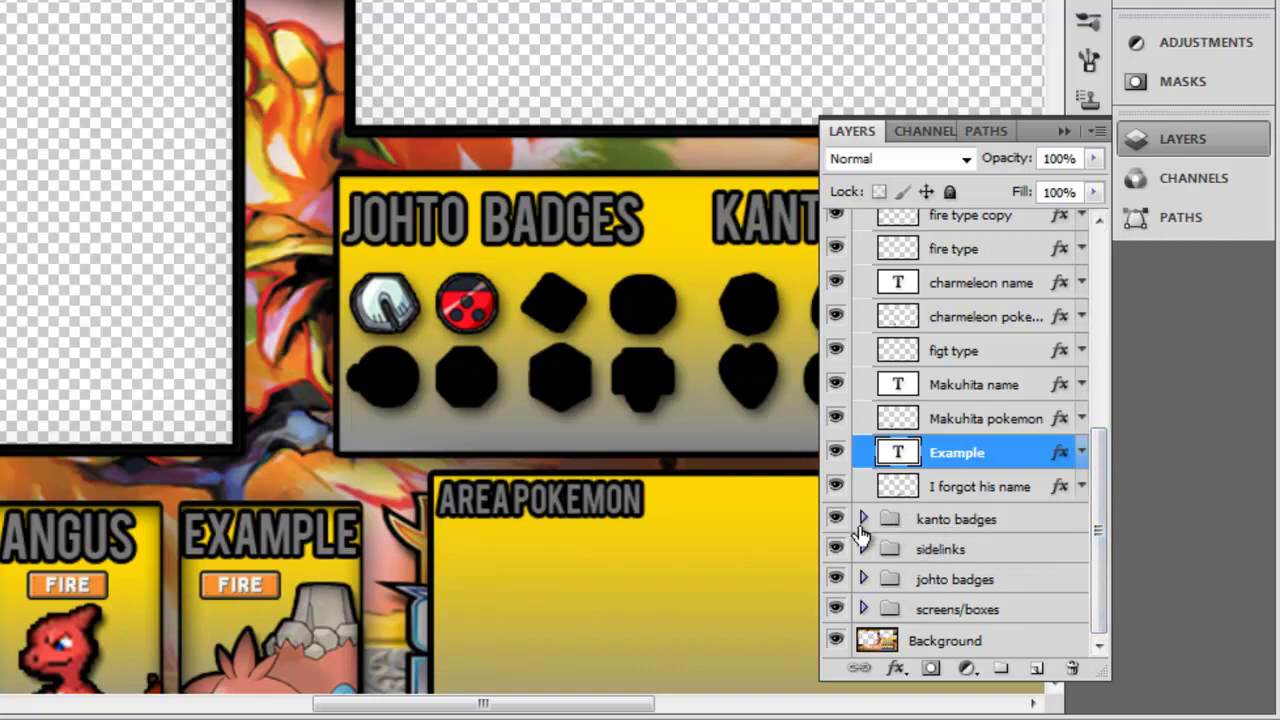
left_click(864, 580)
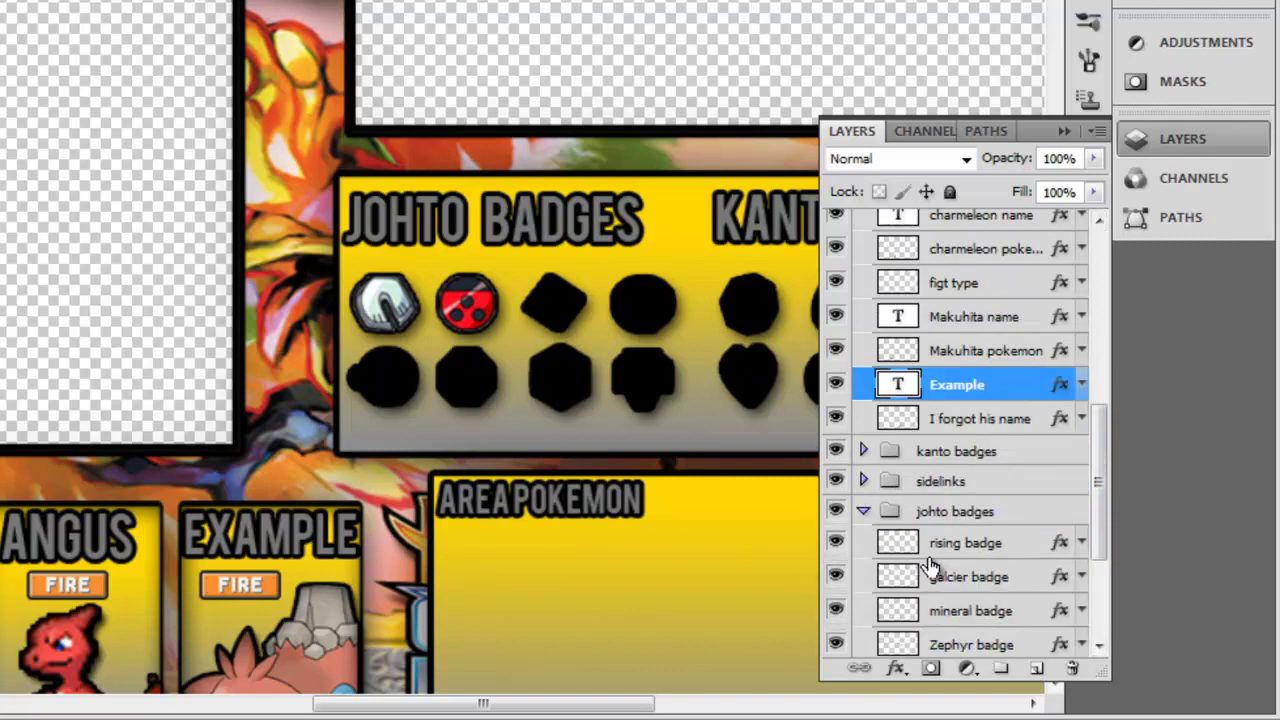
scroll(962, 552, "down", 3)
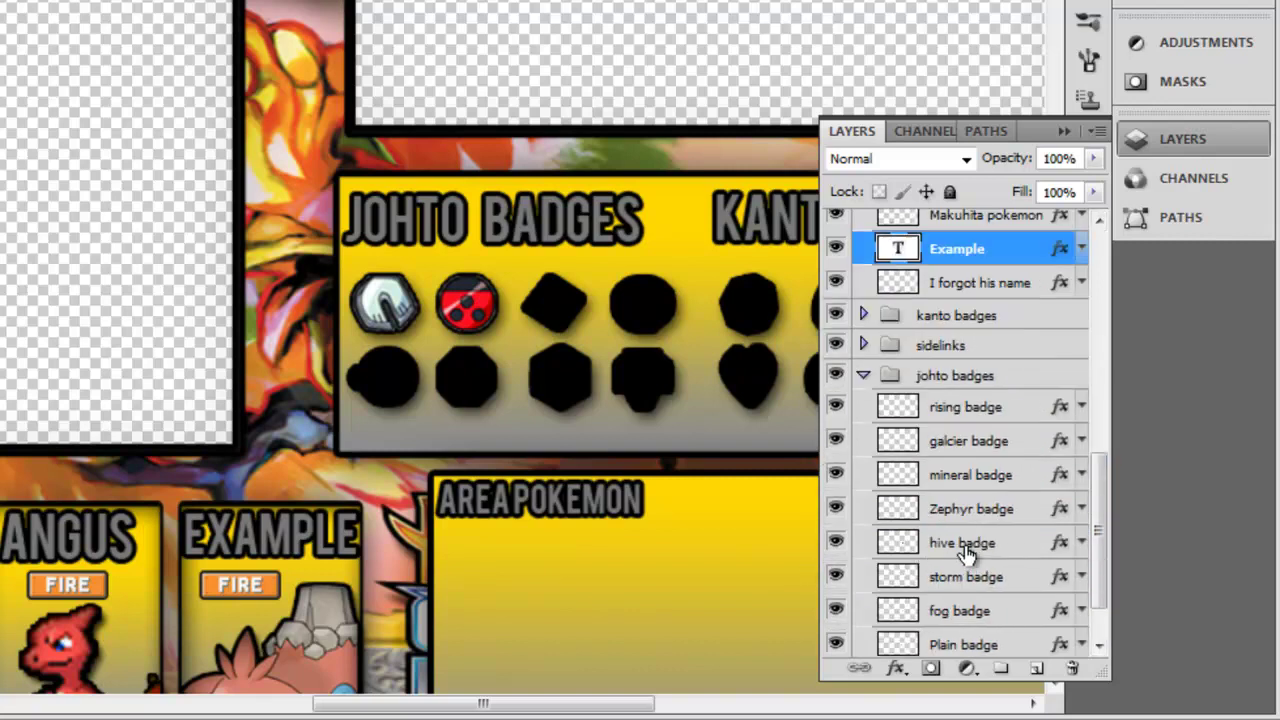
left_click(980, 485)
scroll(982, 505, "down", 2)
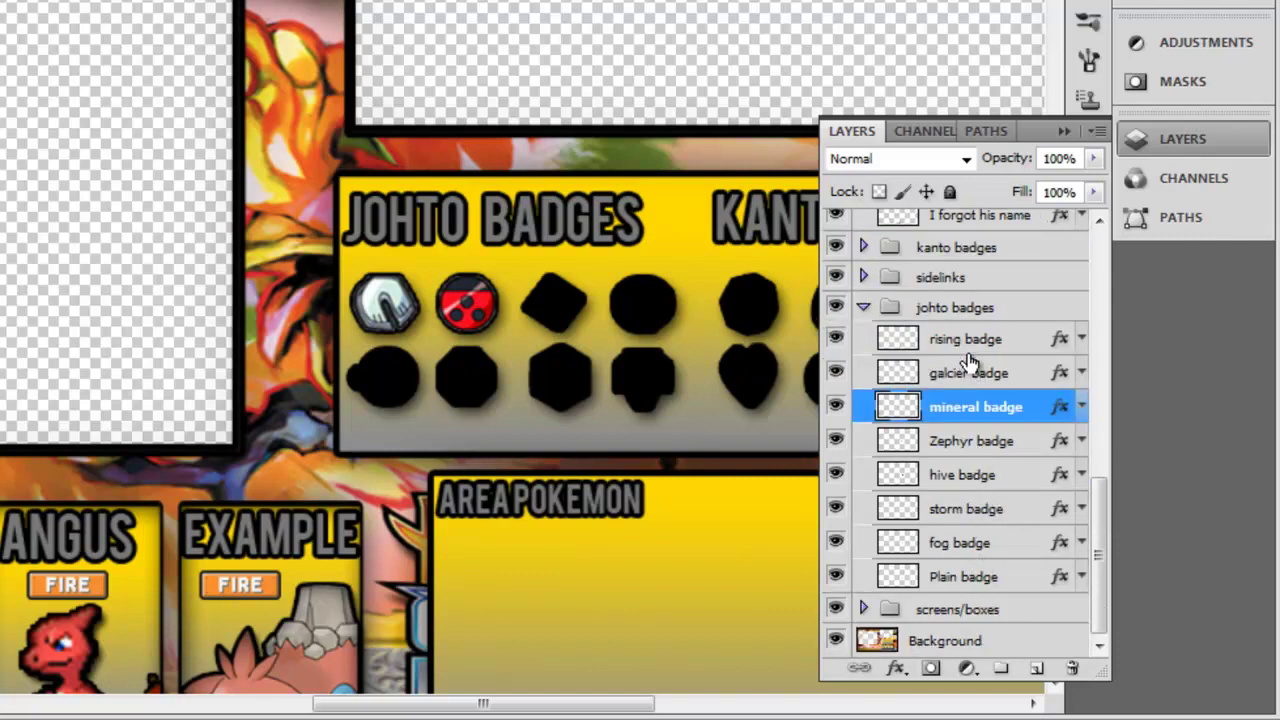
Step: Turn off the Color Overlay effect of the "Plain badge" layer in the johto badges group
left_click(962, 577)
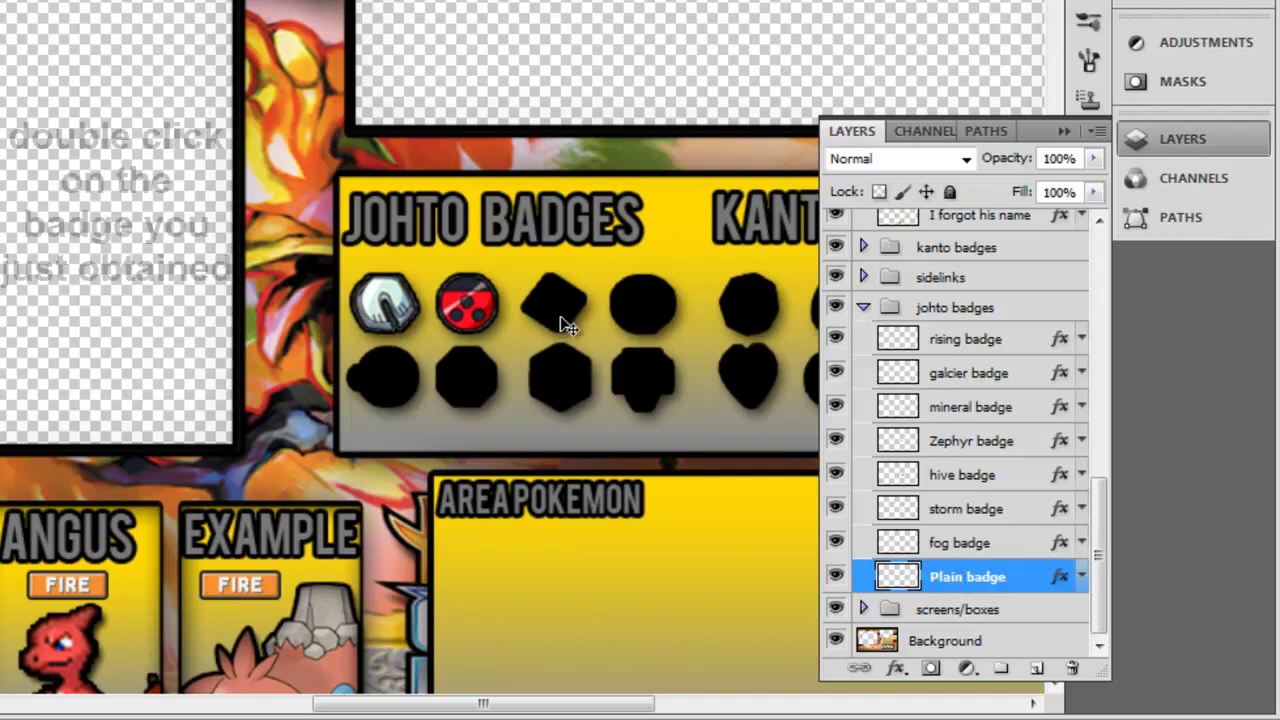
double_click(945, 575)
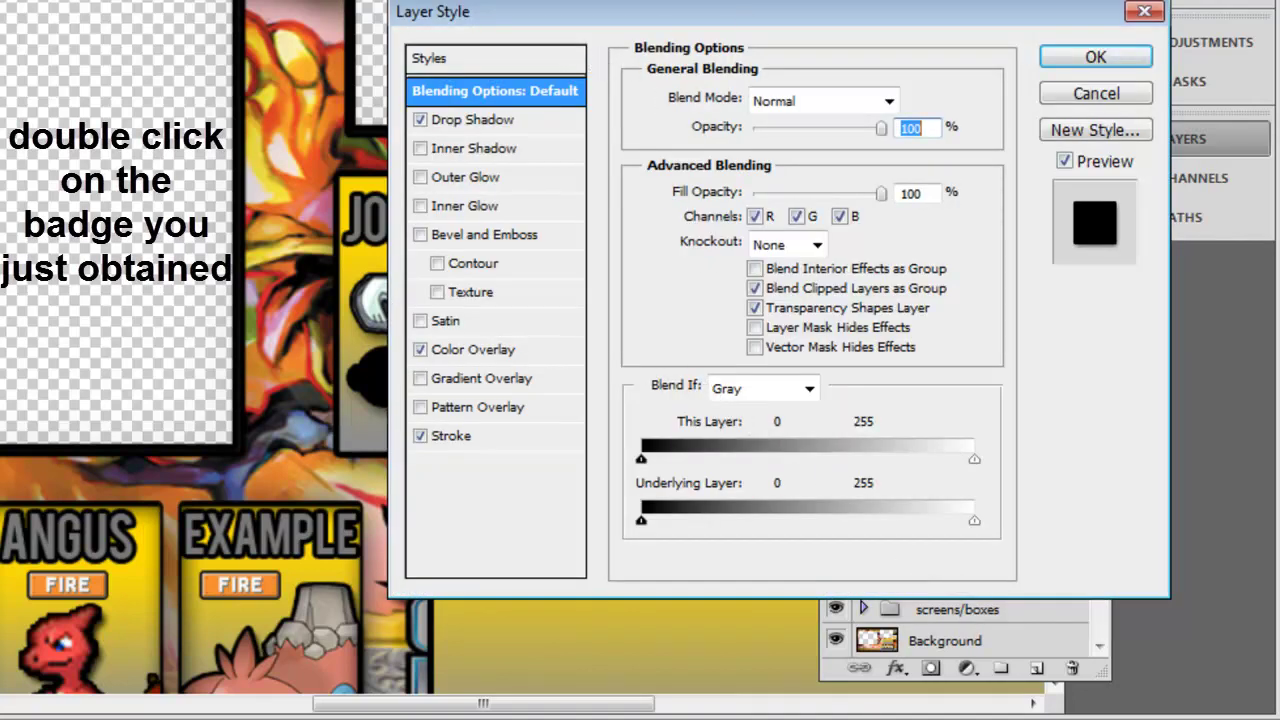
left_click(1143, 11)
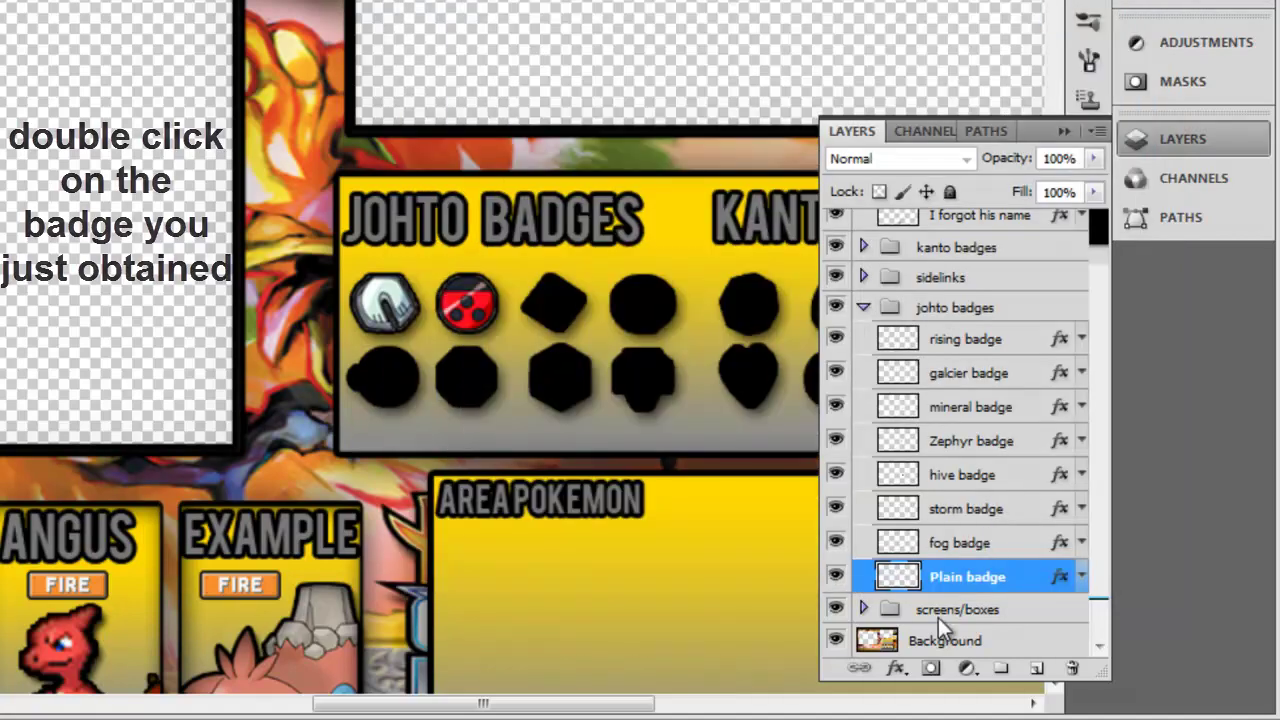
left_click(905, 672)
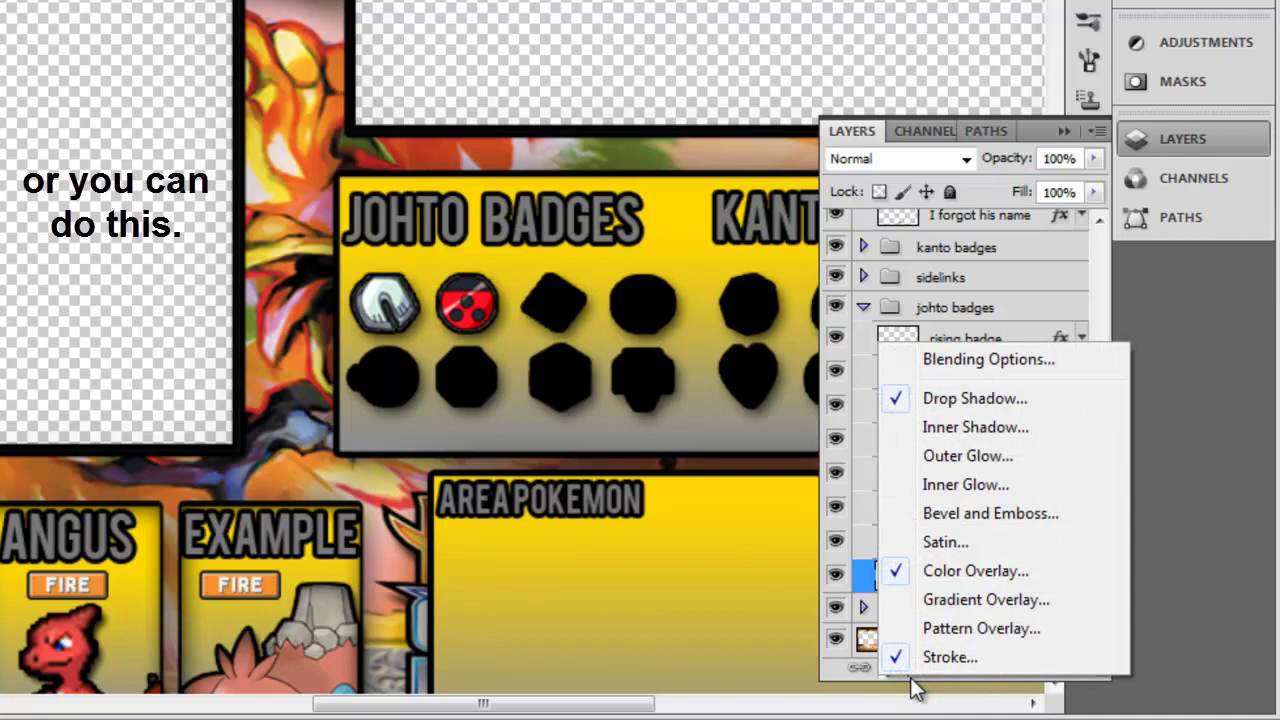
left_click(936, 568)
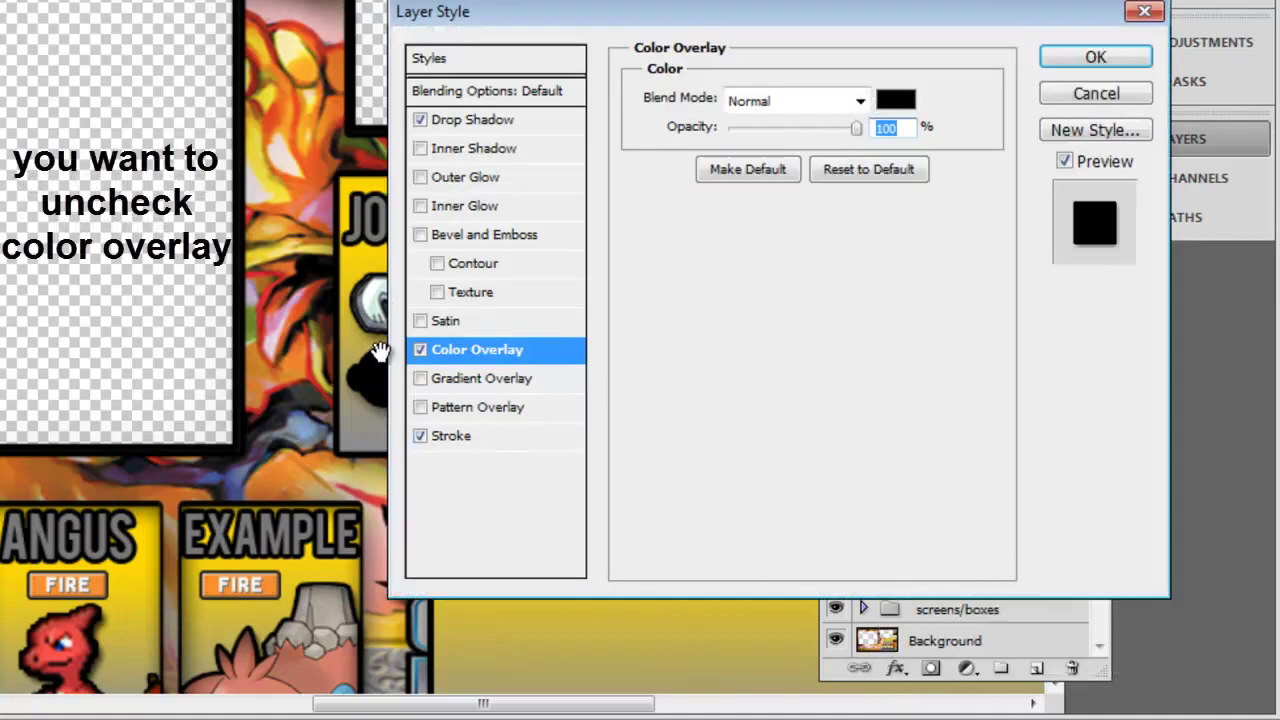
left_click(420, 350)
left_click(1062, 58)
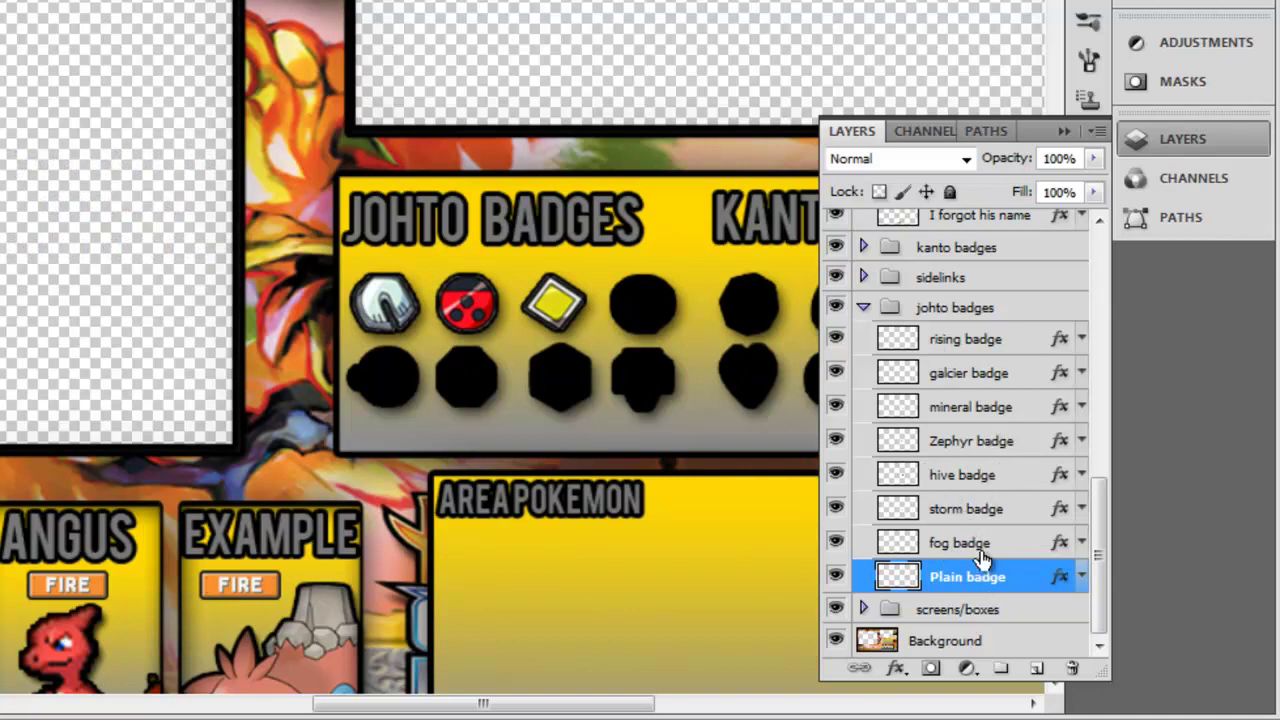
Step: Turn off the Color Overlay effect of the "storm badge" layer, leaving its name as it is
left_click(972, 514)
double_click(972, 510)
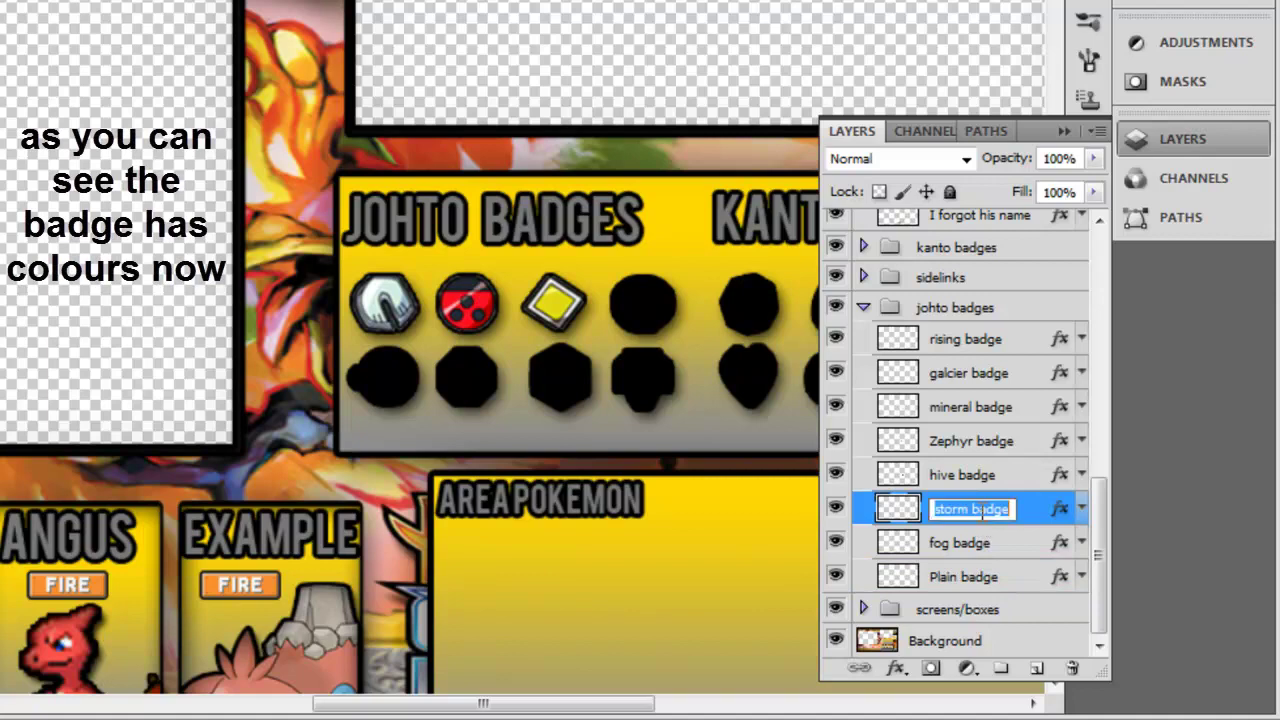
key("Return")
double_click(1025, 508)
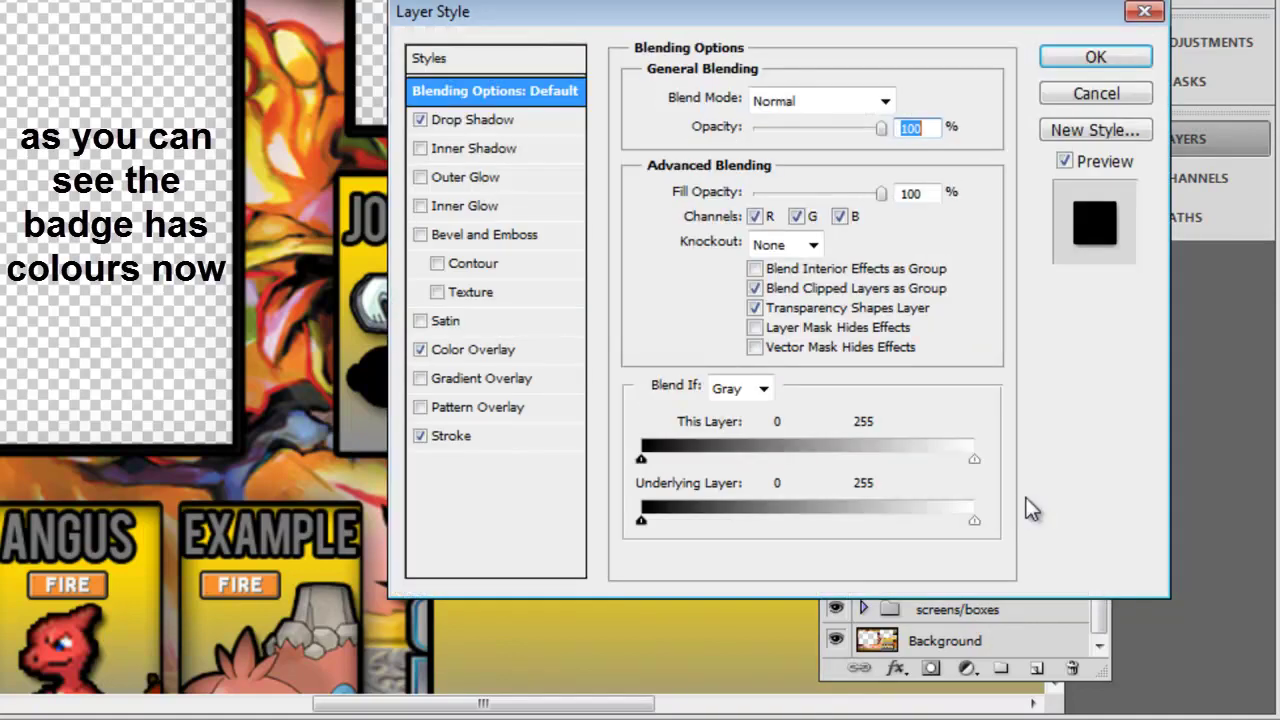
left_click(420, 349)
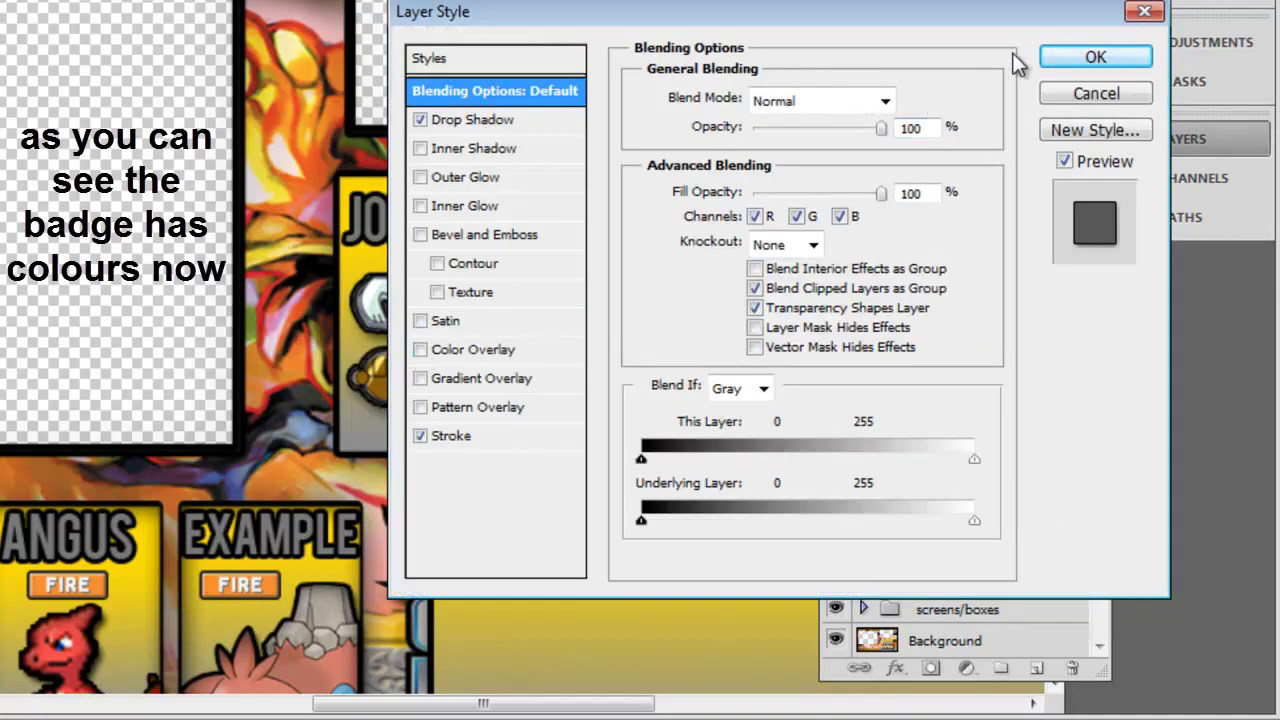
left_click(1094, 58)
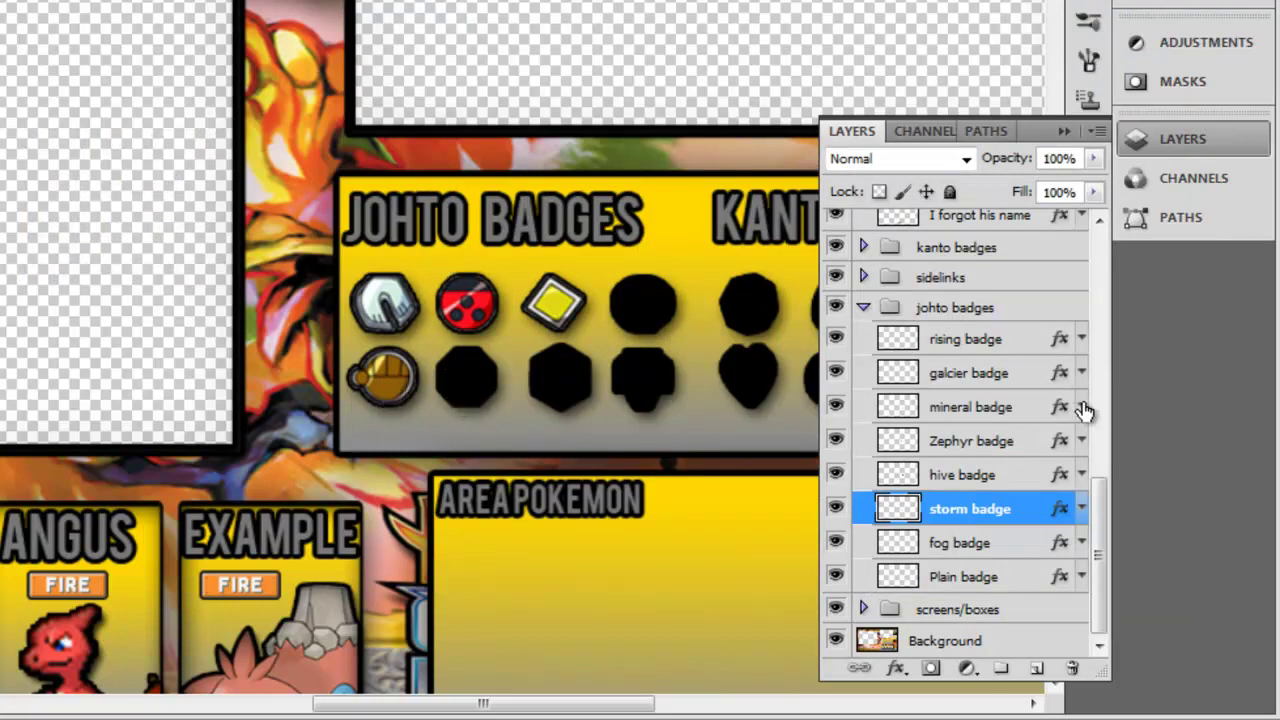
Step: Turn on the Color Overlay effect of the "hive badge" layer with black (000000) as the overlay colour
left_click_drag(1097, 503, 1101, 476)
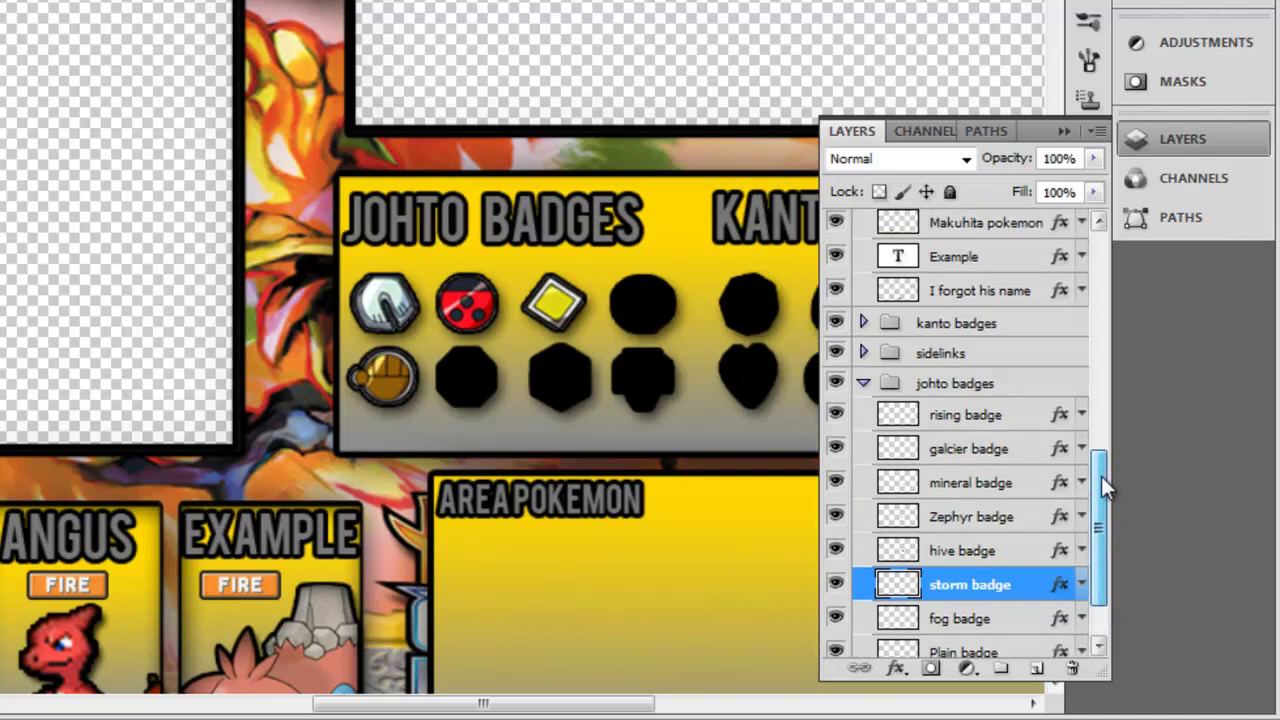
left_click(970, 560)
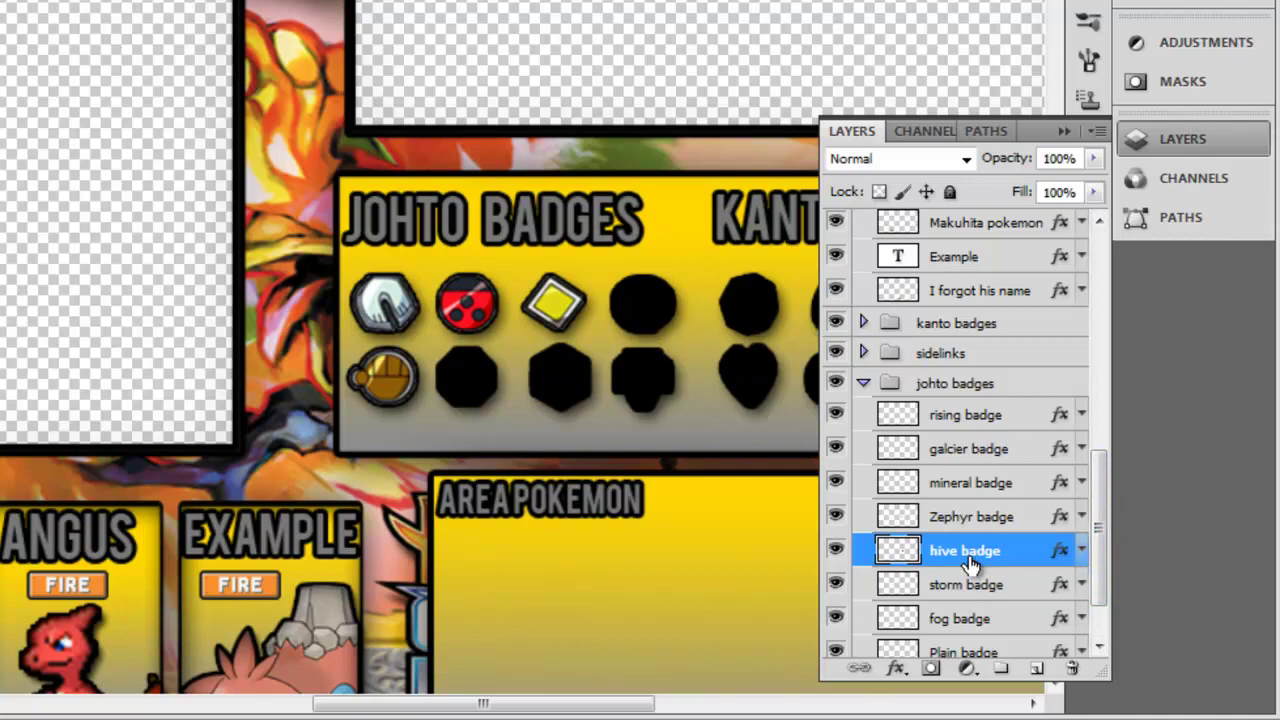
double_click(970, 563)
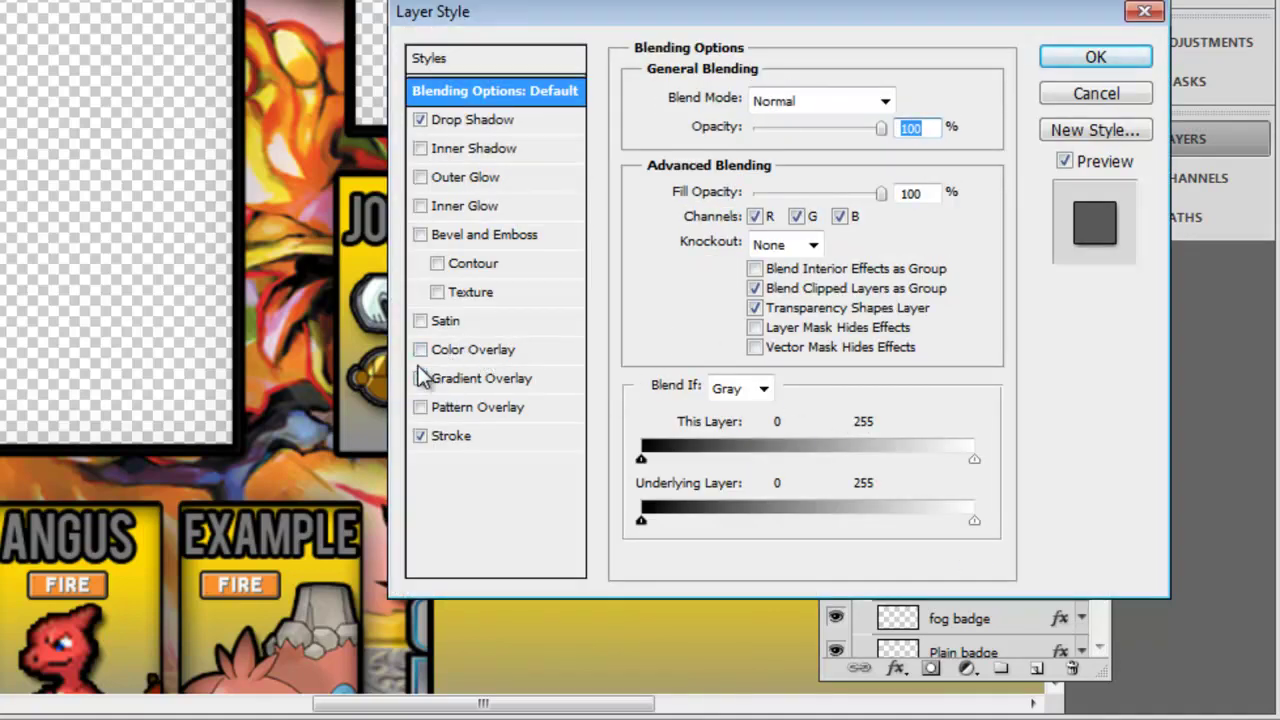
left_click_drag(714, 28, 836, 54)
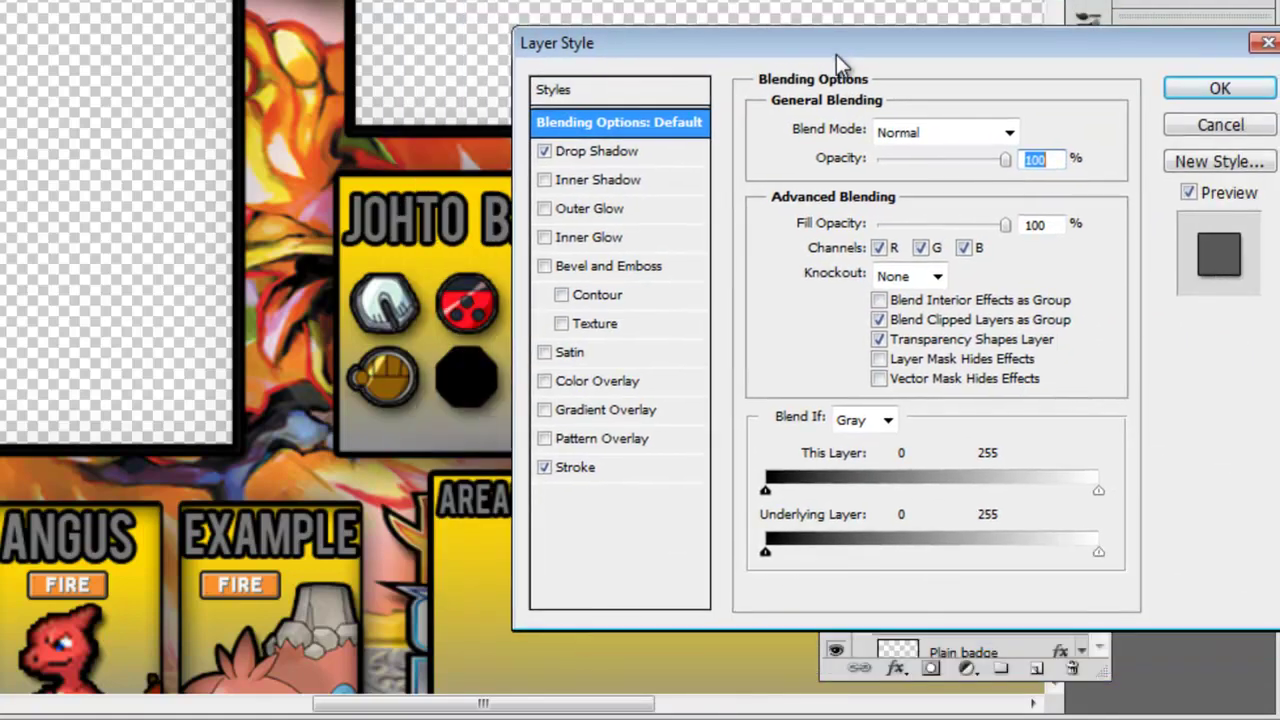
left_click(545, 384)
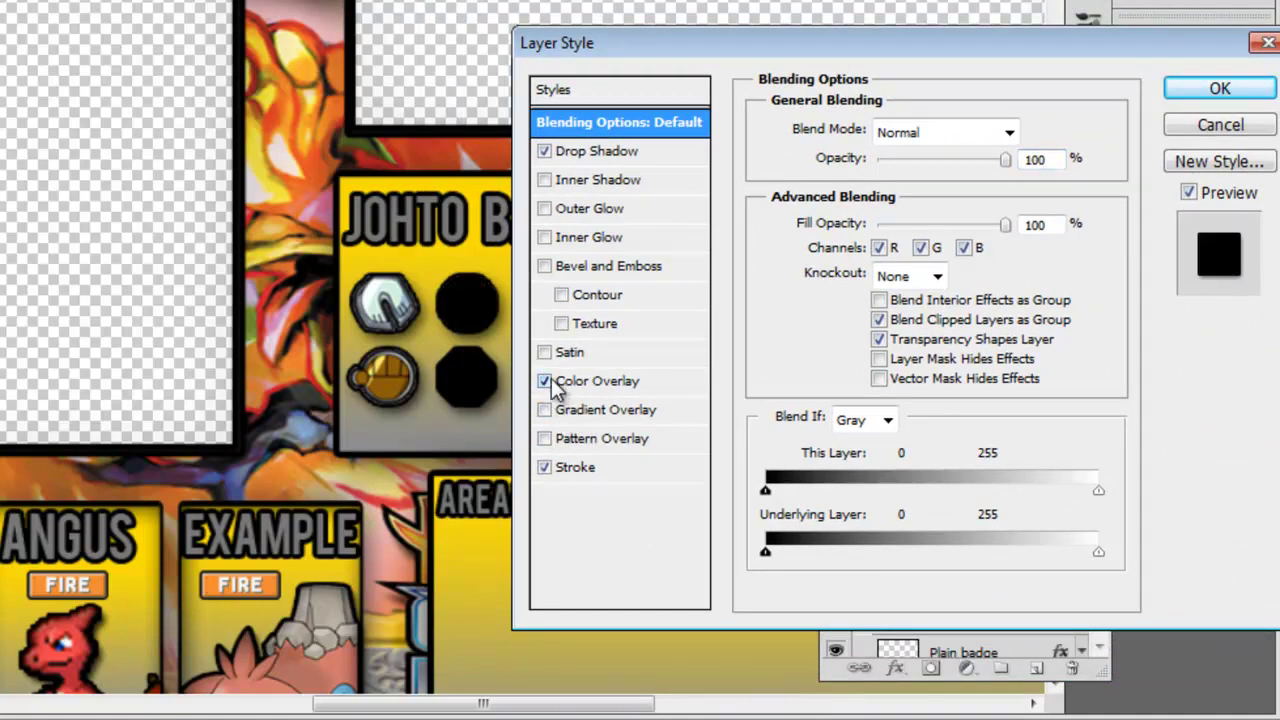
left_click(545, 382)
left_click(545, 382)
left_click(614, 385)
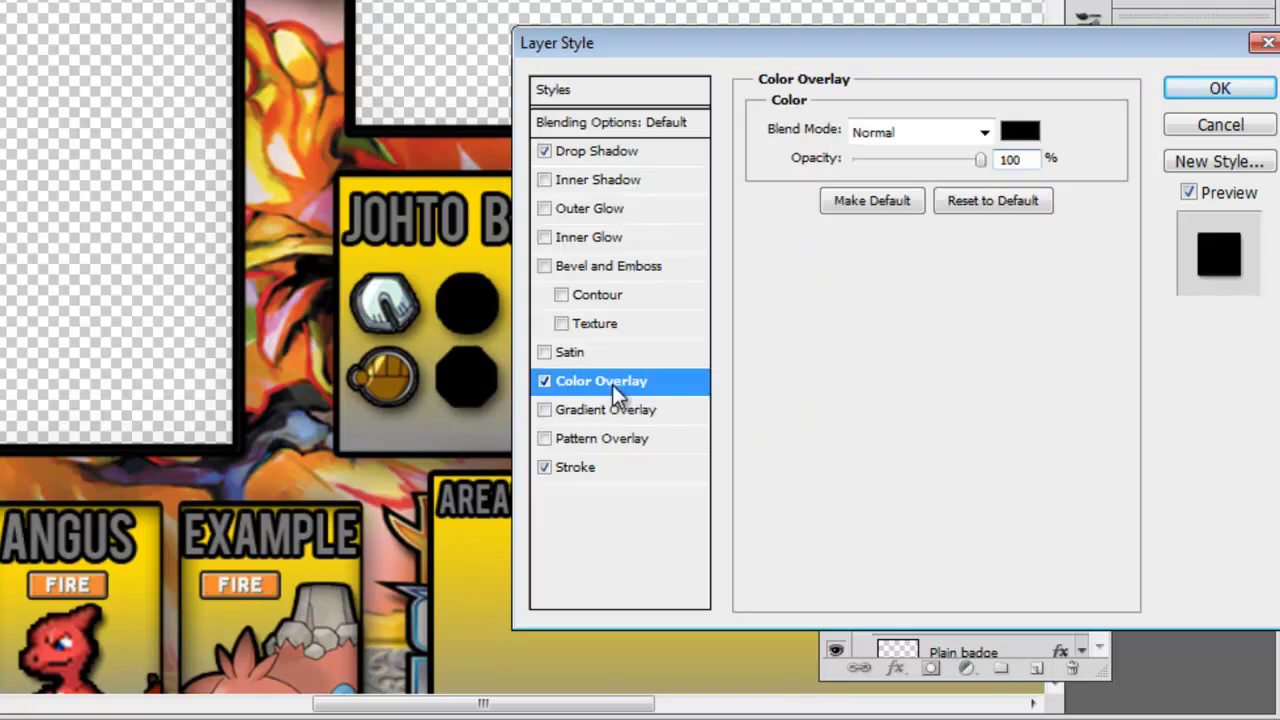
left_click(1015, 132)
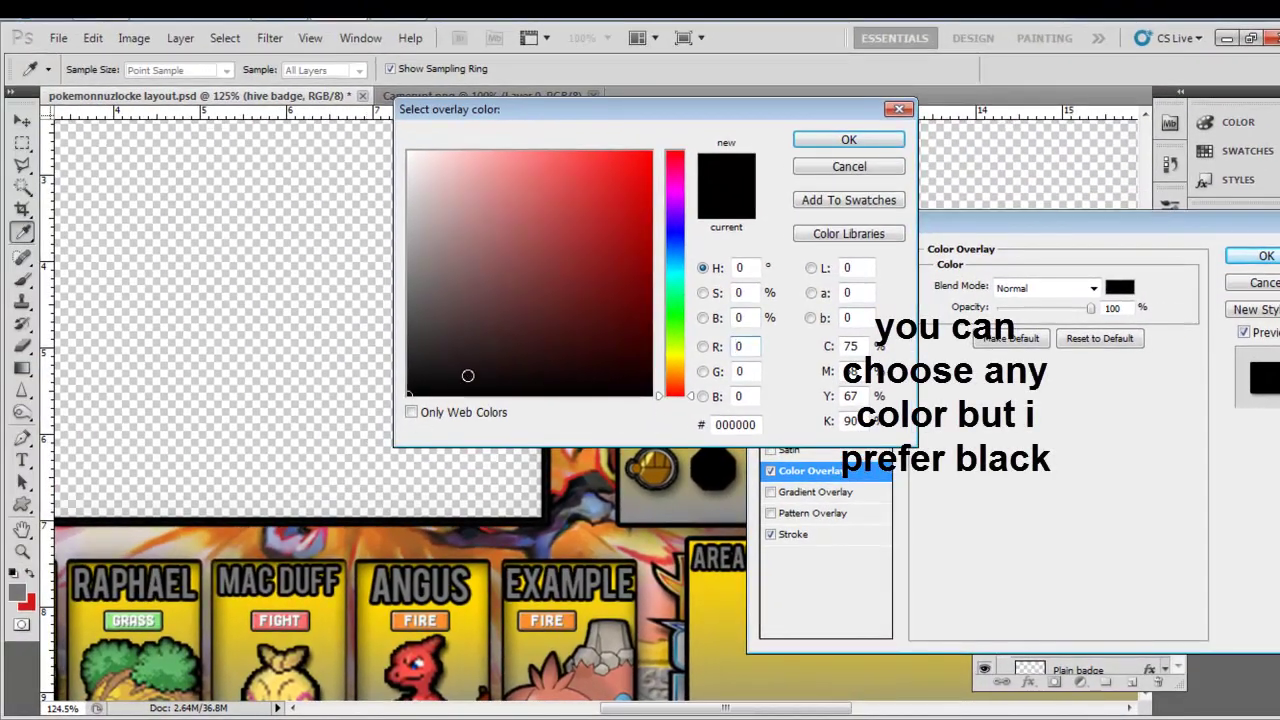
left_click(893, 143)
left_click(1262, 256)
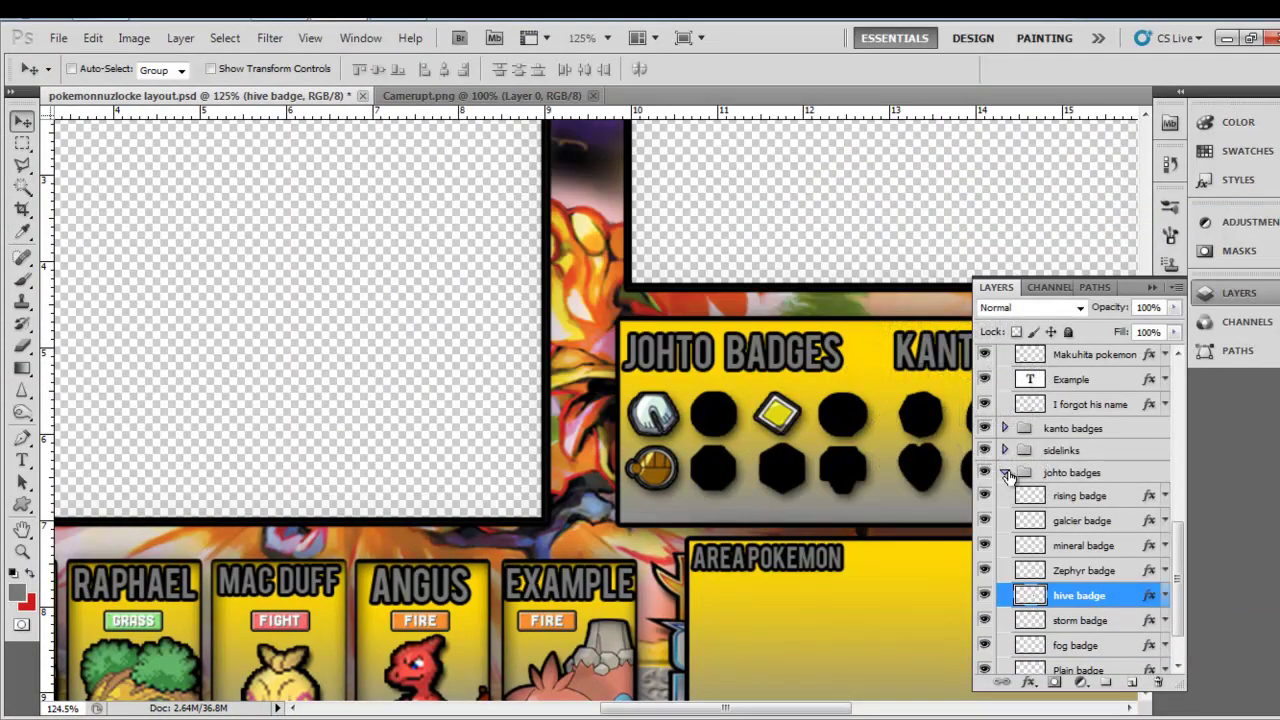
Step: Collapse the "johto badges" and "pokemon" layer groups and select the Background layer
left_click(1006, 473)
left_click_drag(1187, 566, 1186, 400)
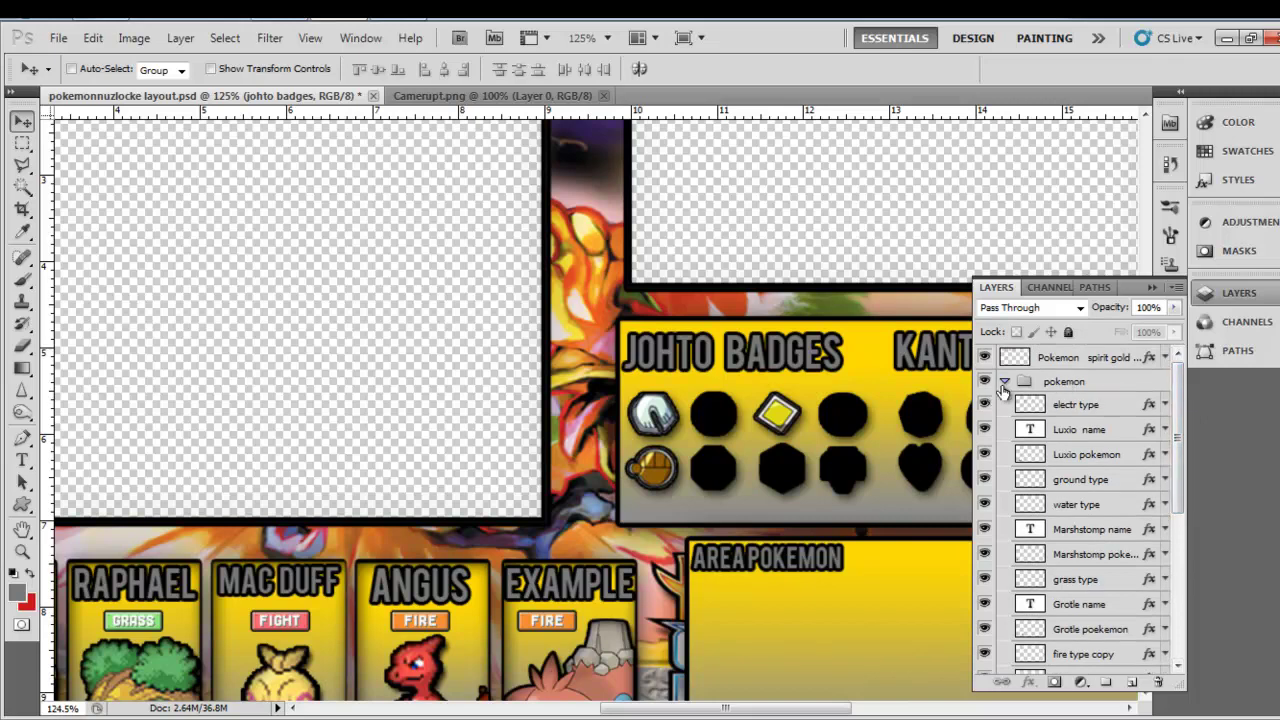
left_click(1004, 382)
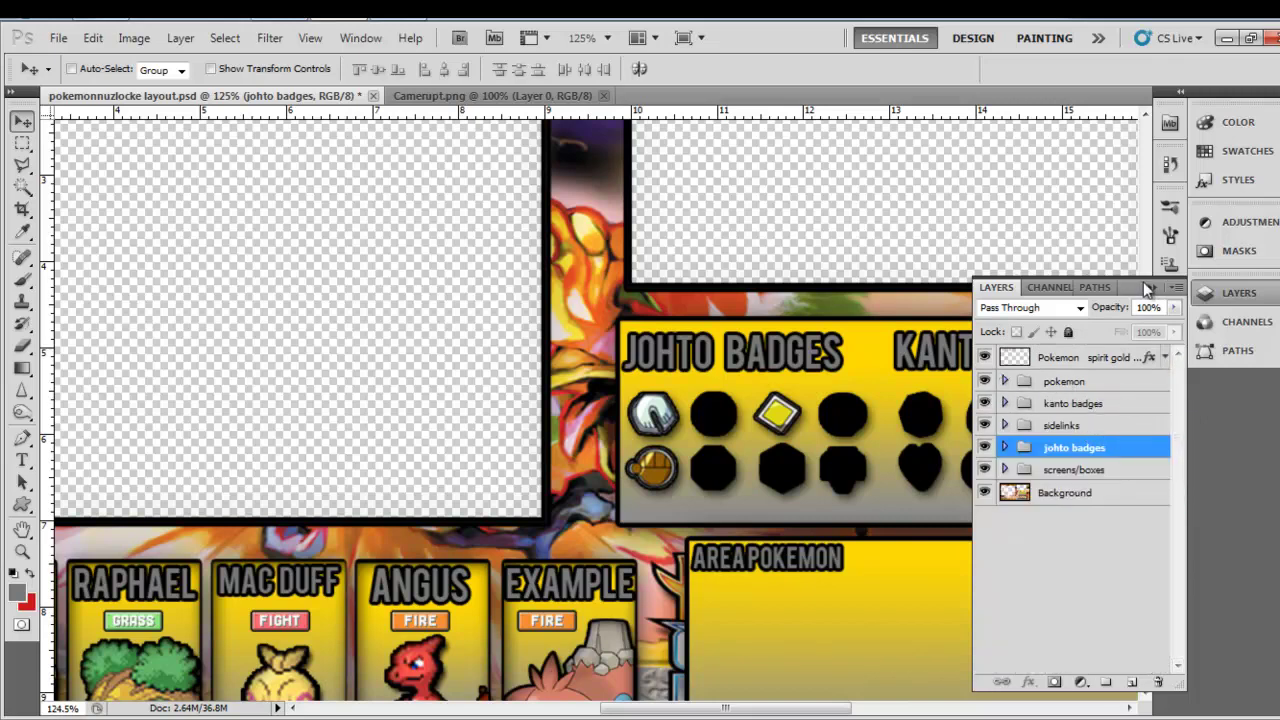
left_click(555, 343)
scroll(556, 345, "down", 3)
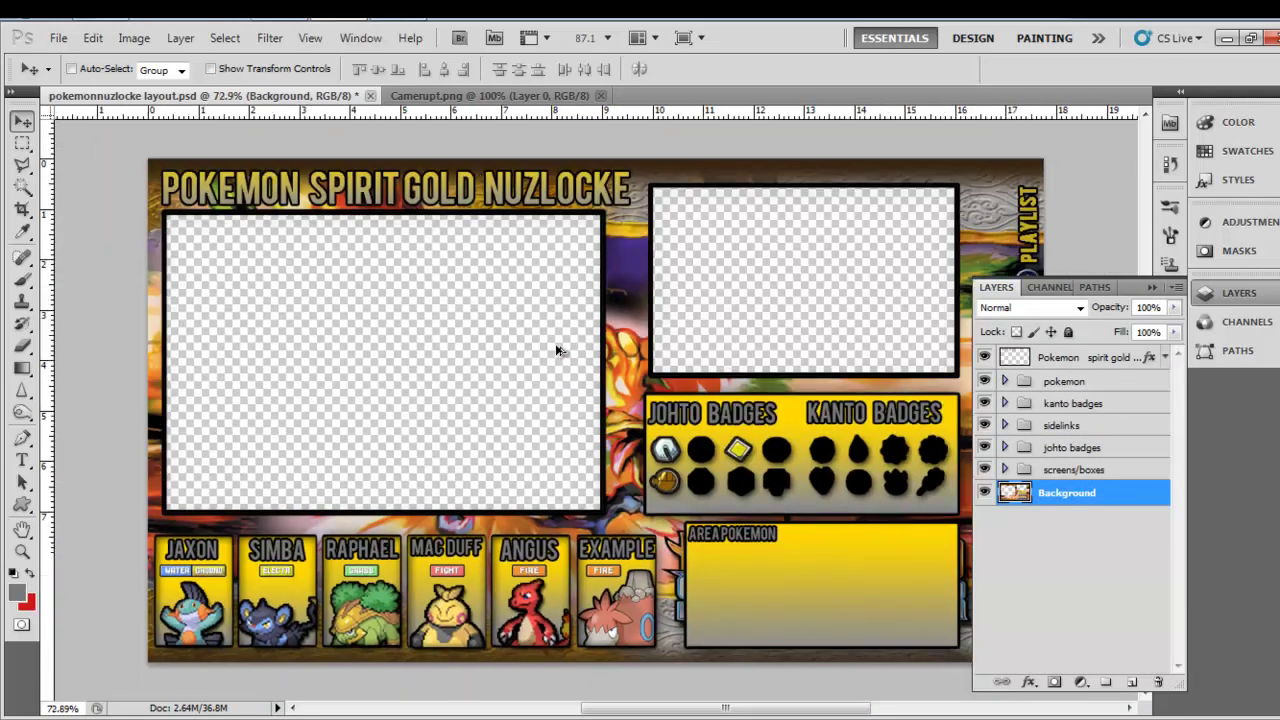
scroll(557, 350, "up", 1)
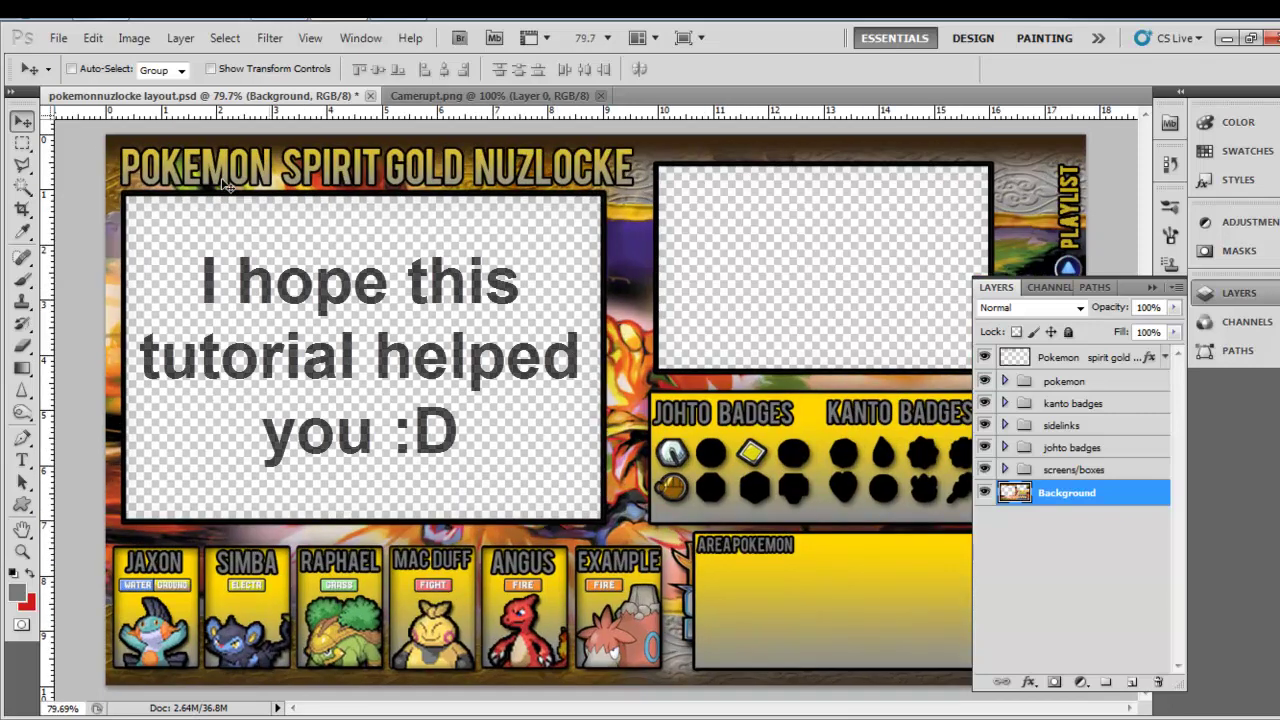